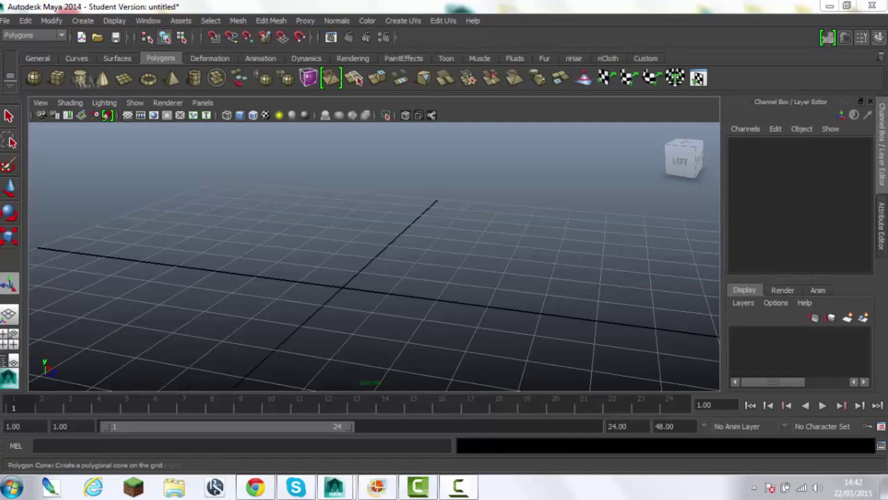
- Create a polygon cylinder and set its Rotate X to 90
scroll(756, 227, "down", 3)
left_click(761, 248)
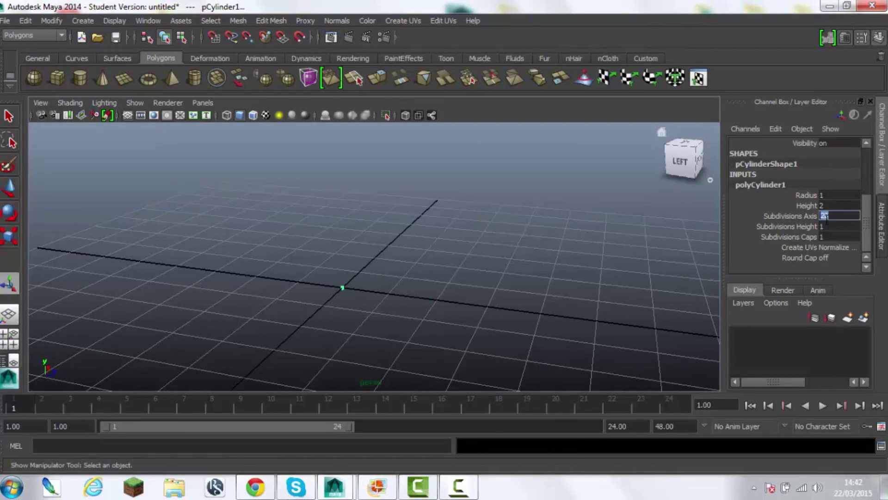
scroll(730, 229, "up", 3)
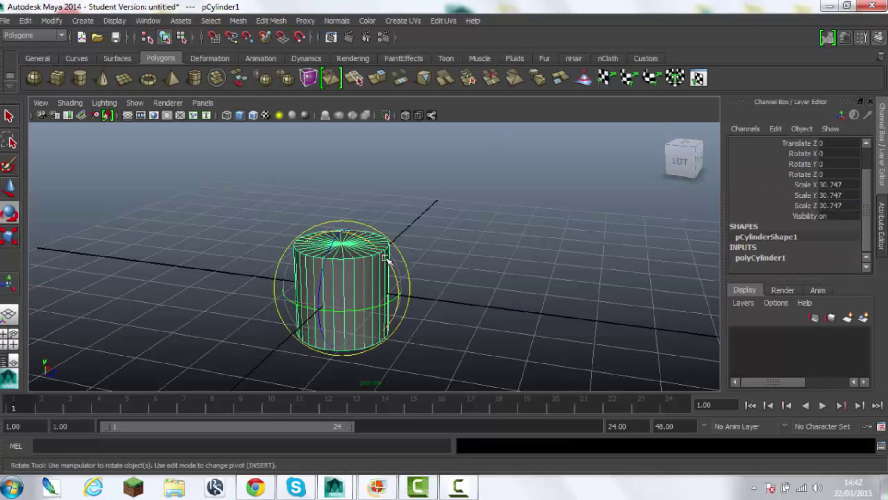
type("90")
key("Return")
- Scale the cylinder to 22.534, 60.986, 22.534 to form a long, narrow tube
key("r")
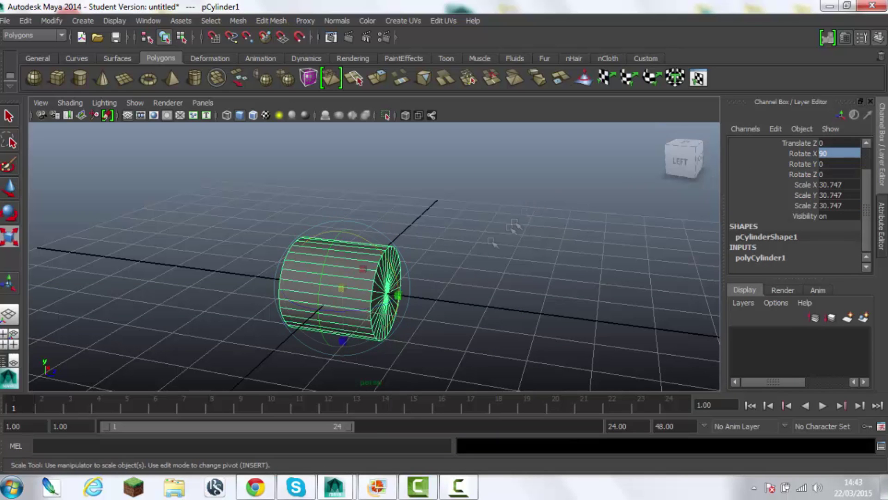
left_click_drag(402, 296, 464, 303)
mouse_move(341, 288)
left_mouse_down()
mouse_move(353, 291)
mouse_move(373, 254)
left_mouse_up()
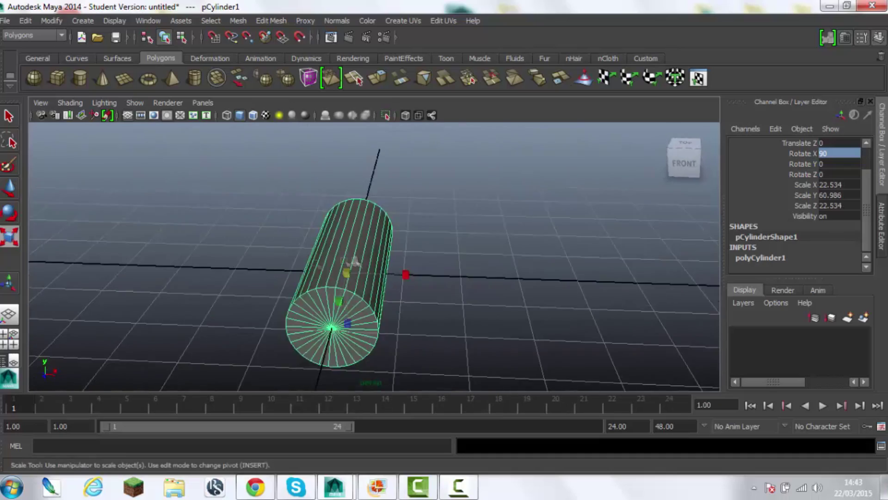
scroll(373, 254, "up", 5)
- Switch to face mode and select a strip of faces on the cylinder
key("F11")
left_click_drag(289, 271, 338, 218)
mouse_move(486, 258)
left_mouse_down("alt")
mouse_move(306, 363)
mouse_move(280, 320)
mouse_move(359, 321)
mouse_move(265, 249)
left_mouse_up("alt")
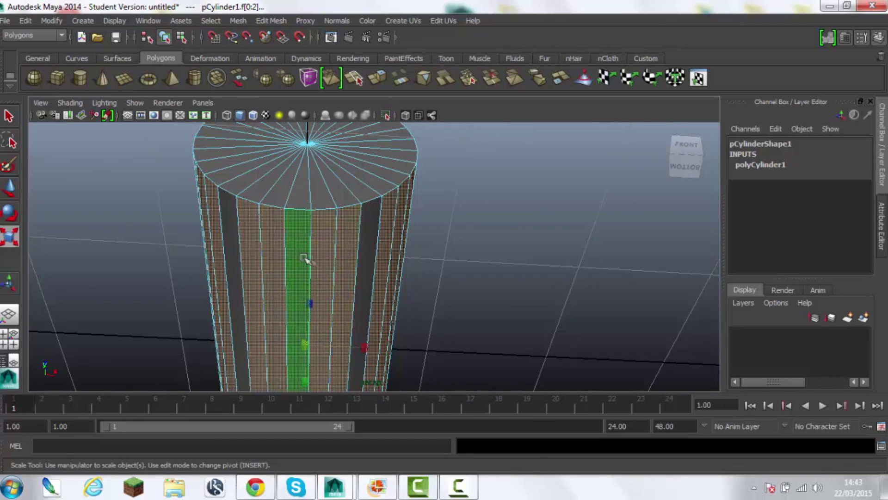
- Check the reference photo, then select face strips on opposite sides of the cylinder
left_click(379, 487)
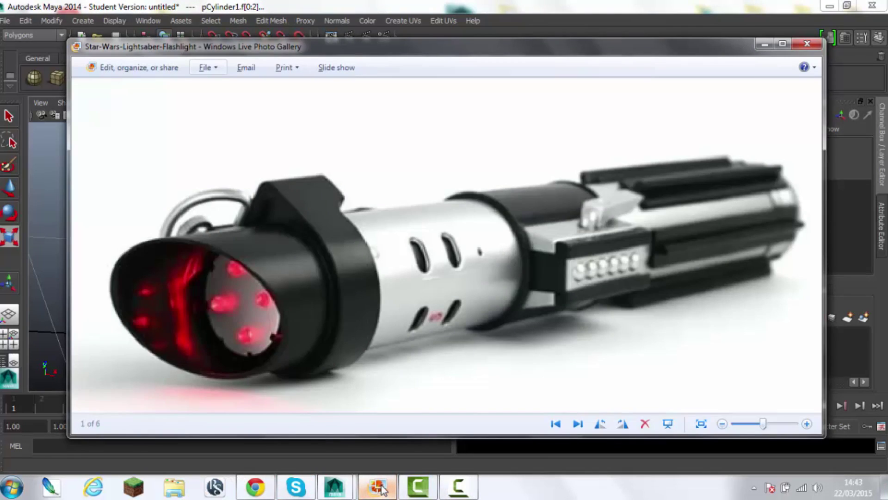
left_click(379, 487)
mouse_move(424, 283)
left_mouse_down("alt")
mouse_move(327, 323)
mouse_move(330, 298)
left_mouse_up("alt")
left_click(329, 314)
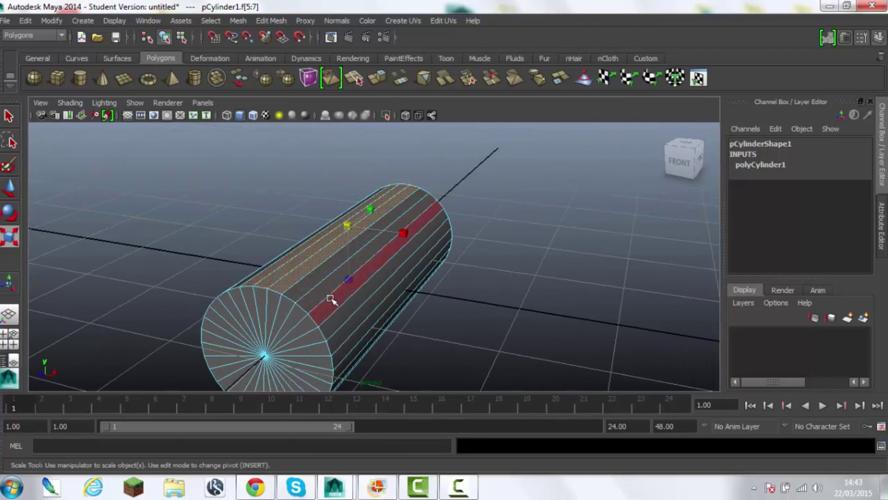
mouse_move(336, 328)
left_mouse_down("alt")
mouse_move(312, 313)
mouse_move(323, 331)
mouse_move(305, 324)
mouse_move(318, 281)
mouse_move(334, 298)
left_mouse_up("alt")
left_click(323, 331, "shift")
mouse_move(347, 360)
left_mouse_down("alt")
mouse_move(496, 321)
mouse_move(391, 300)
mouse_move(351, 259)
mouse_move(324, 158)
left_mouse_up("alt")
- Extrude the selected face strips and adjust their scale
key("ctrl+e")
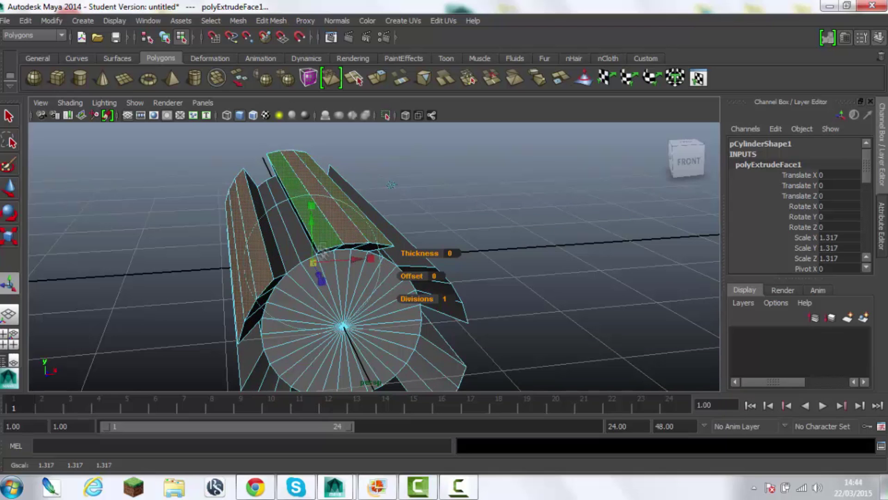
mouse_move(313, 261)
left_mouse_down()
mouse_move(318, 267)
mouse_move(303, 264)
left_mouse_up()
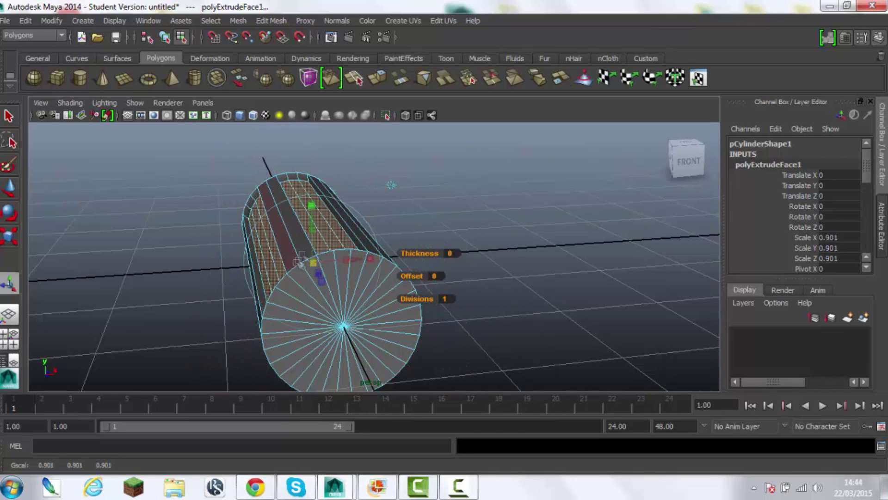
mouse_move(390, 260)
left_mouse_down("alt")
mouse_move(461, 268)
mouse_move(448, 293)
mouse_move(469, 293)
left_mouse_up("alt")
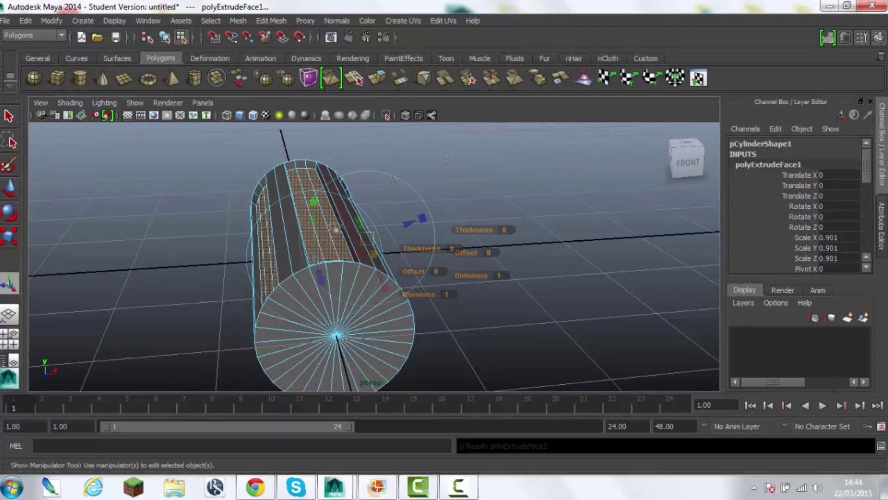
mouse_move(420, 224)
left_mouse_down("alt")
mouse_move(458, 255)
mouse_move(470, 254)
mouse_move(360, 287)
mouse_move(478, 159)
left_mouse_up("alt")
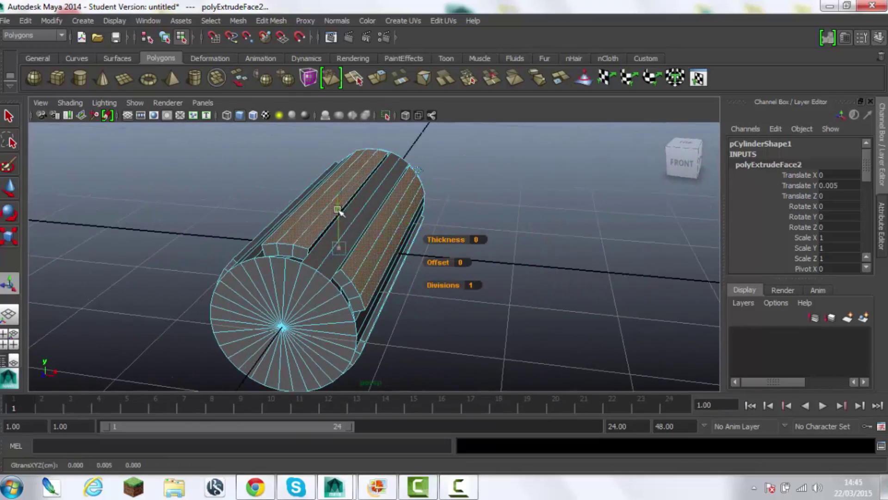
mouse_move(341, 189)
left_mouse_down("alt")
mouse_move(352, 176)
mouse_move(327, 153)
mouse_move(397, 231)
left_mouse_up("alt")
- Select another face strip, extrude it and pull it outward into a ridge
right_click_drag(249, 221, 247, 250)
mouse_move(407, 278)
left_mouse_down("alt")
mouse_move(307, 337)
mouse_move(240, 299)
mouse_move(328, 346)
left_mouse_up("alt")
mouse_move(314, 145)
left_mouse_down("alt")
mouse_move(541, 273)
mouse_move(433, 234)
left_mouse_up("alt")
key("ctrl+e")
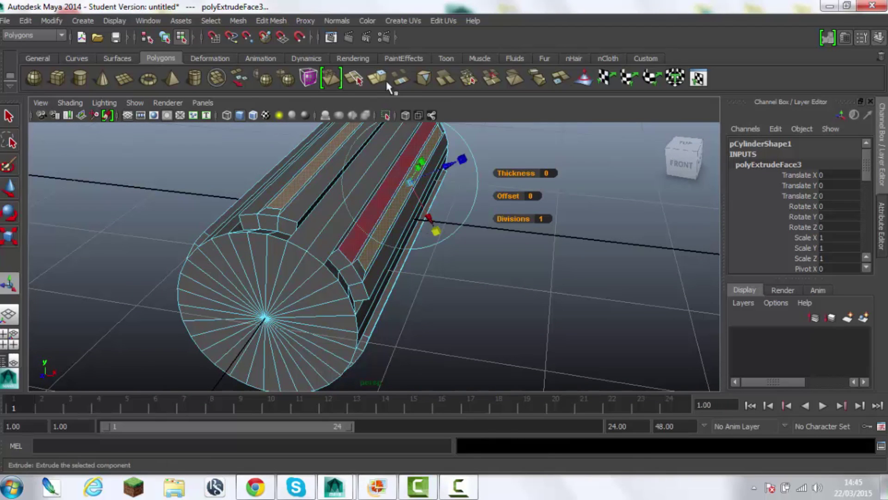
left_click_drag(446, 168, 458, 167)
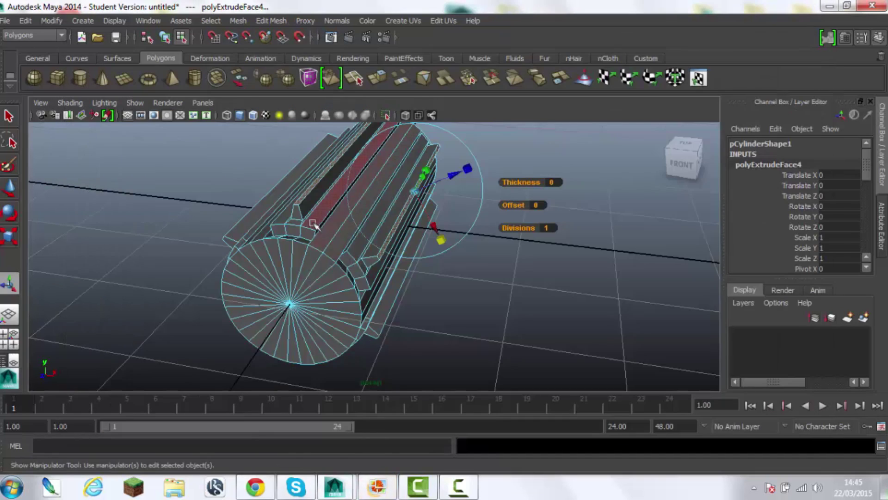
- Select cap faces and try an extrusion, then undo the unwanted result
mouse_move(423, 202)
left_mouse_down("alt")
mouse_move(442, 301)
mouse_move(446, 250)
mouse_move(505, 248)
mouse_move(407, 222)
left_mouse_up("alt")
right_click(476, 255)
left_click_drag(389, 181, 339, 228)
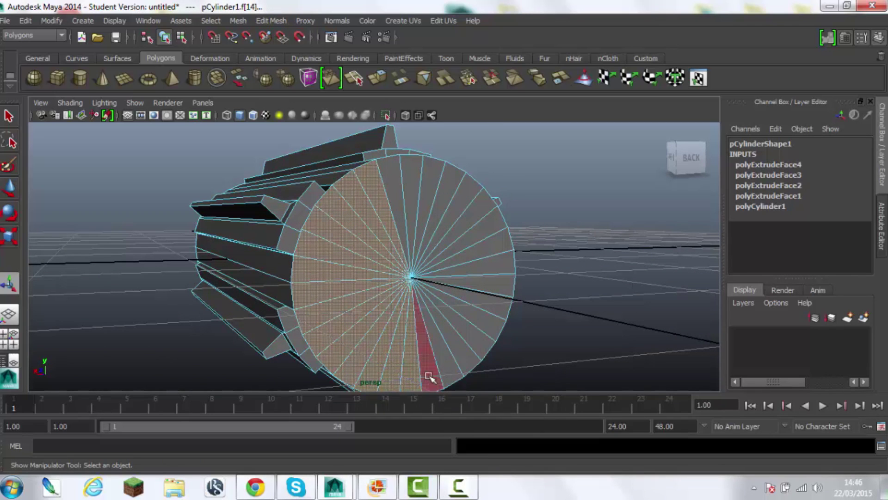
left_click_drag(418, 199, 370, 153, "alt")
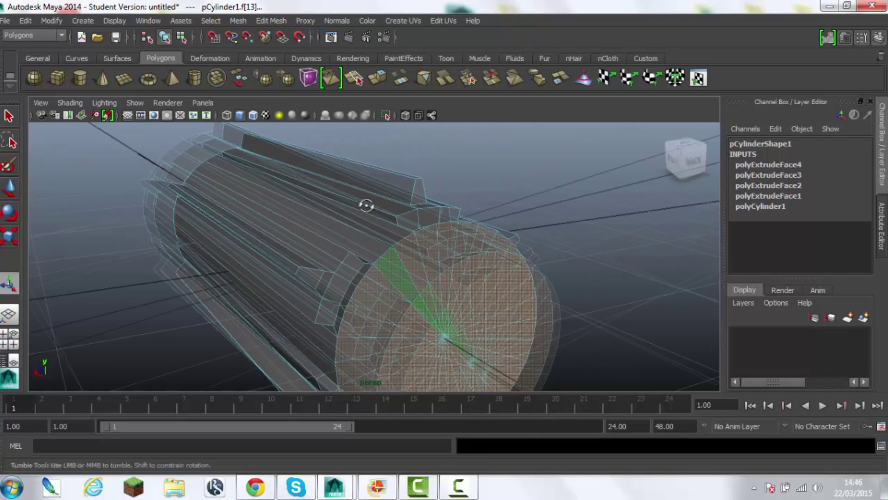
left_click(377, 78)
middle_click_drag(352, 194, 306, 232, "alt")
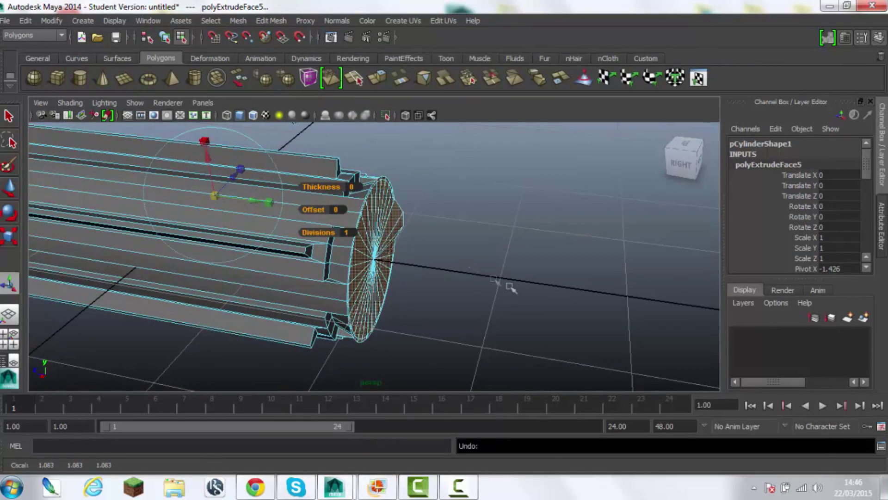
mouse_move(511, 287)
left_mouse_down("alt")
mouse_move(416, 231)
mouse_move(309, 252)
mouse_move(199, 299)
mouse_move(452, 293)
left_mouse_up("alt")
key("ctrl+z")
- Reselect the end-cap faces and extrude them
left_click(352, 254)
left_click(369, 192)
mouse_move(369, 192)
left_mouse_down("alt")
mouse_move(486, 240)
mouse_move(476, 259)
mouse_move(383, 189)
mouse_move(469, 212)
mouse_move(486, 264)
mouse_move(412, 208)
mouse_move(274, 161)
left_mouse_up("alt")
key("ctrl+e")
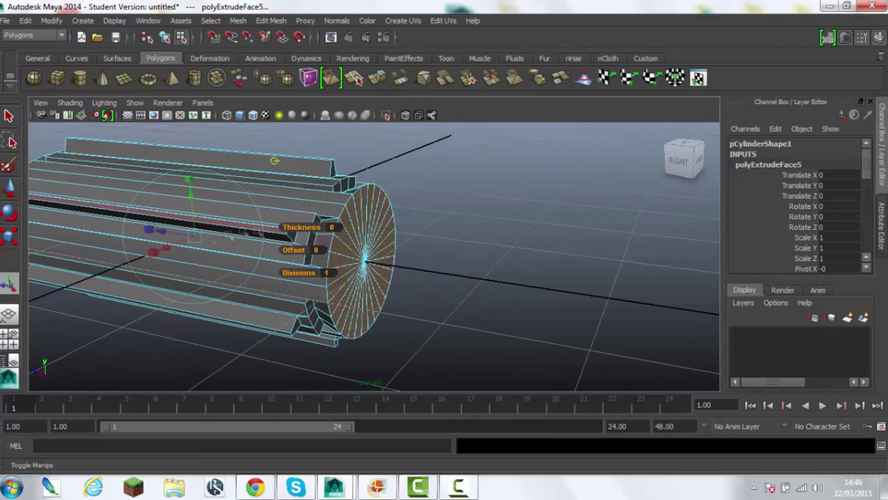
left_click_drag(196, 239, 279, 210, "alt")
mouse_move(332, 200)
left_mouse_down("alt")
mouse_move(206, 240)
mouse_move(278, 222)
mouse_move(351, 150)
left_mouse_up("alt")
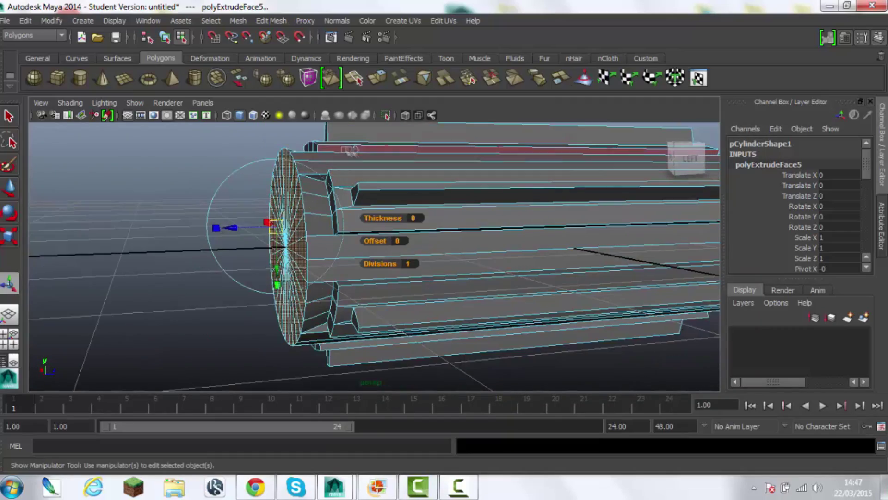
mouse_move(522, 240)
left_mouse_down("alt")
mouse_move(485, 259)
mouse_move(431, 337)
mouse_move(356, 244)
mouse_move(143, 303)
mouse_move(150, 358)
mouse_move(198, 321)
mouse_move(184, 317)
mouse_move(208, 301)
left_mouse_up("alt")
- Check in wireframe, pull the extruded cap outward along the cylinder, and extrude again
key("4")
key("5")
left_click_drag(511, 233, 287, 298)
scroll(287, 298, "down", 5)
left_click_drag(323, 272, 296, 273)
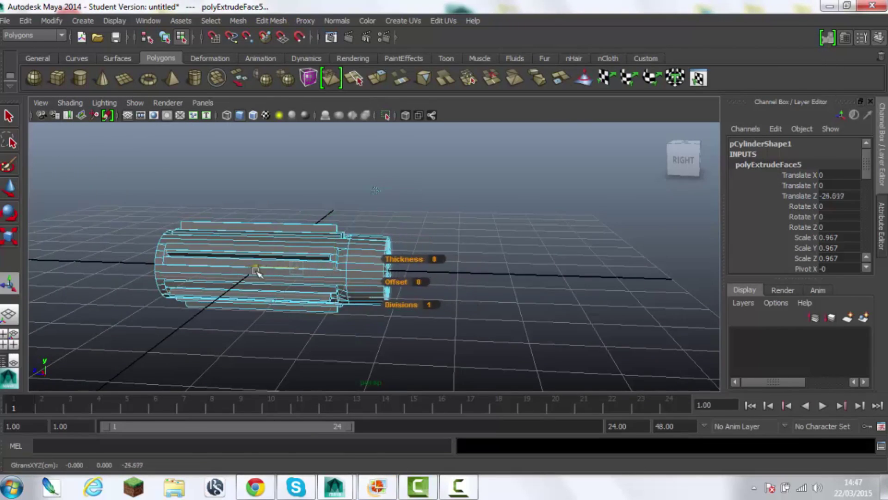
scroll(256, 271, "up", 3)
left_click_drag(256, 271, 398, 157, "alt")
key("ctrl+e")
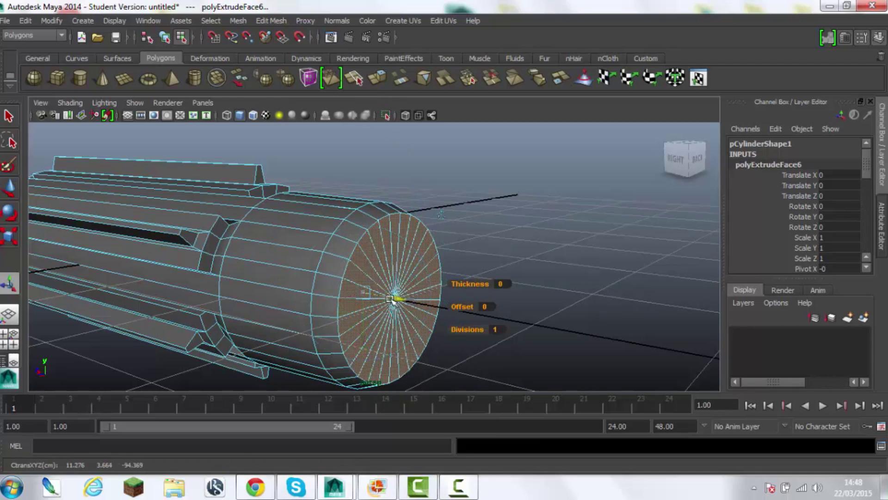
- Clear the selection, reselect the cylinder and pick a face on its end cap
left_click(478, 358)
mouse_move(480, 353)
left_mouse_down("alt")
mouse_move(539, 327)
mouse_move(388, 249)
mouse_move(290, 237)
mouse_move(460, 194)
left_mouse_up("alt")
left_click(387, 249)
right_click_drag(460, 195, 462, 224)
left_click(332, 228)
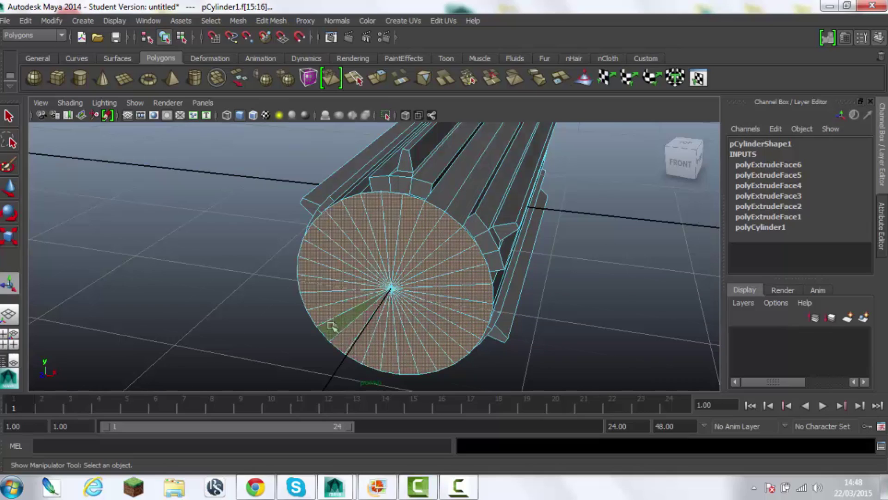
- Select the opposite end-cap face and extrude it outward
scroll(293, 297, "down", 5)
mouse_move(293, 297)
left_mouse_down("alt")
mouse_move(193, 276)
mouse_move(319, 315)
left_mouse_up("alt")
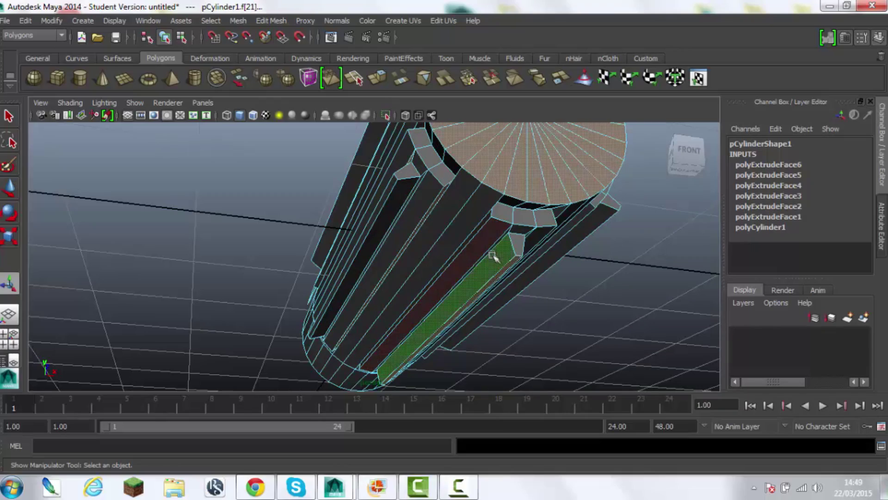
left_click_drag(427, 217, 400, 266, "alt")
left_click_drag(647, 360, 520, 278, "alt")
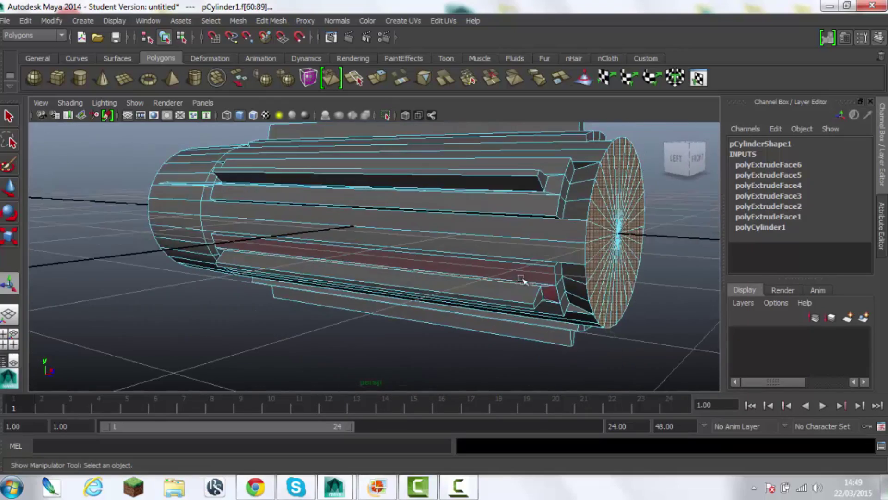
mouse_move(627, 340)
left_mouse_down("alt")
mouse_move(285, 304)
mouse_move(323, 240)
left_mouse_up("alt")
scroll(323, 241, "down", 3)
left_click(261, 266)
key("ctrl+e")
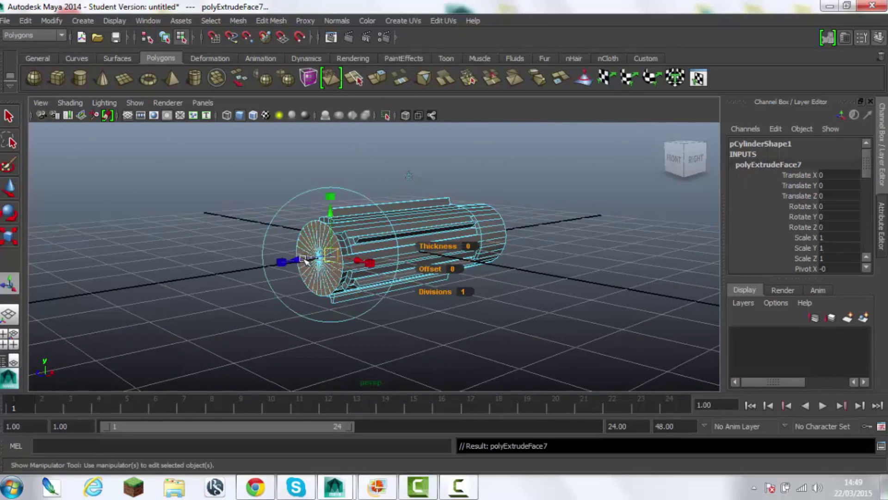
- Compare the lengthened hilt against the lightsaber reference photo
left_click(377, 487)
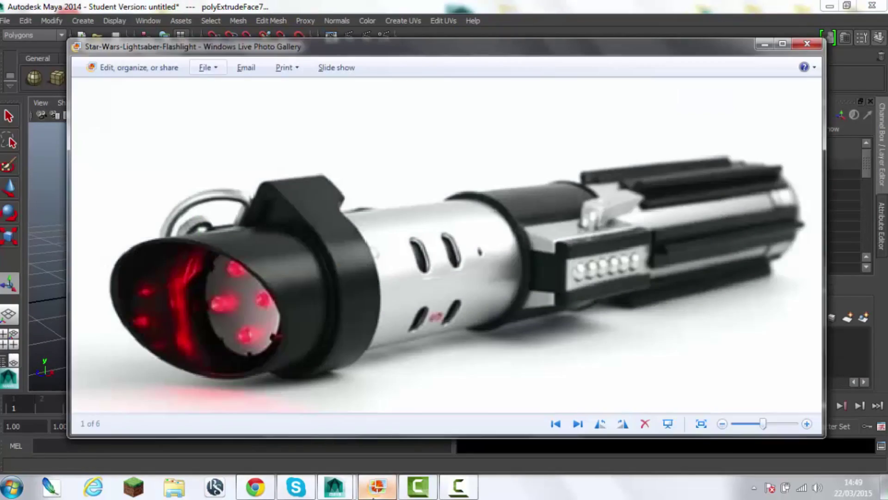
left_click(373, 495)
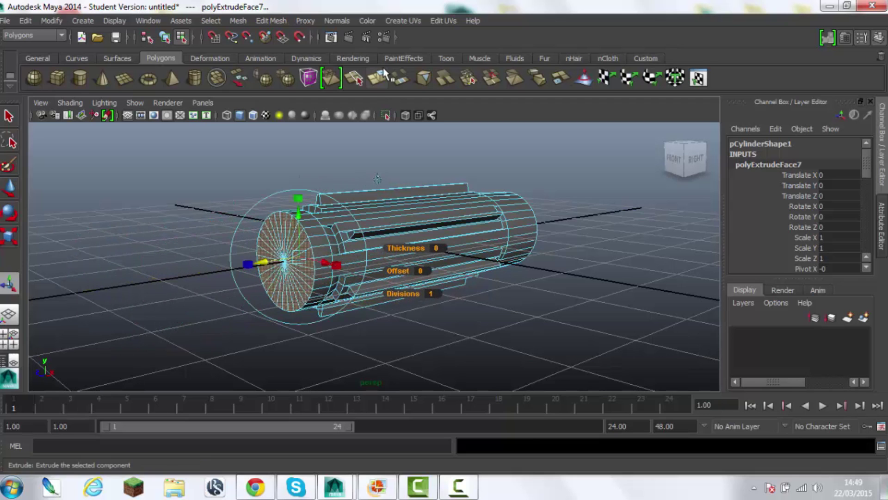
left_click_drag(268, 266, 243, 258, "alt")
scroll(244, 258, "up", 3)
left_click(390, 486)
middle_click_drag(225, 253, 303, 255, "alt")
right_click(379, 226)
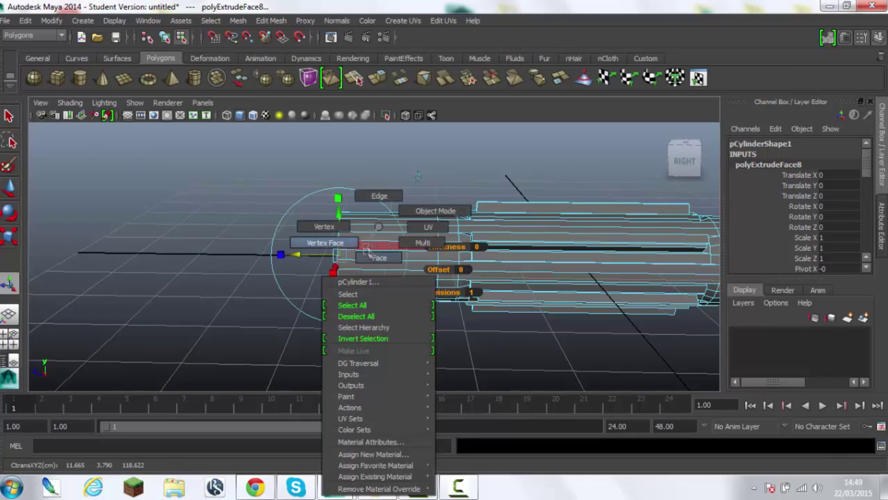
- Insert an edge loop near the cylinder end and check its position in the top view
left_click(271, 20)
left_click(303, 150)
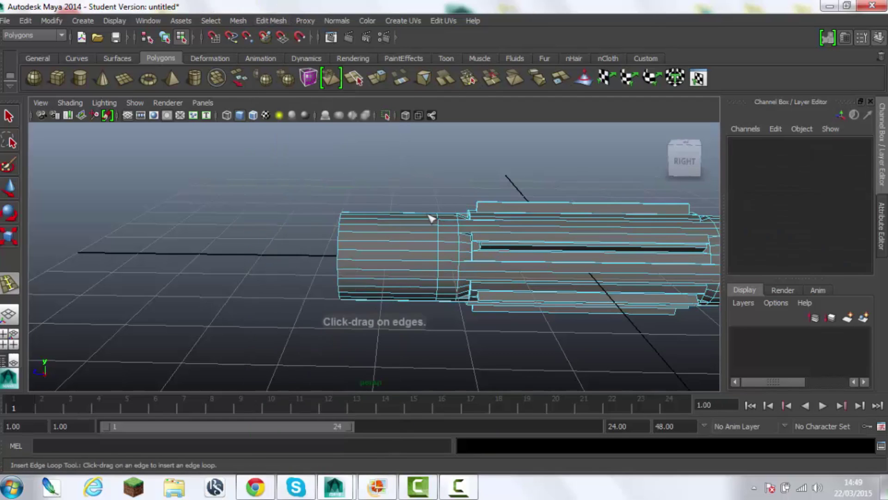
left_click_drag(350, 218, 383, 267)
key("space")
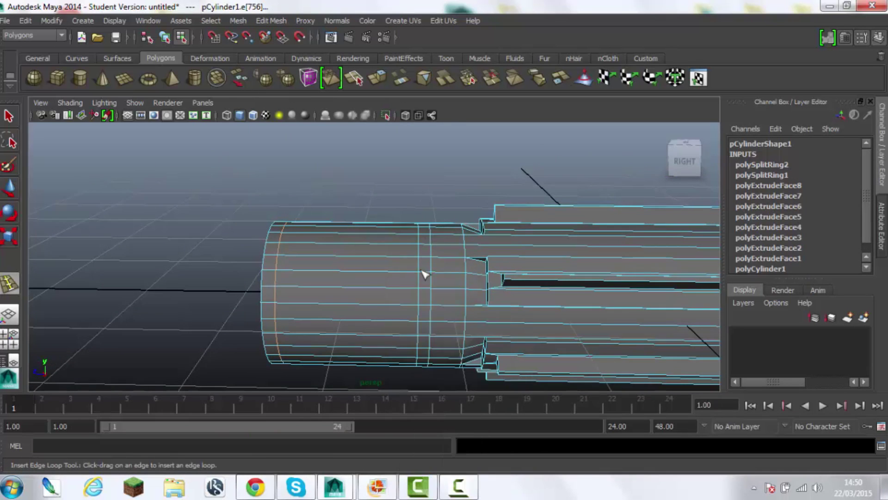
scroll(328, 197, "down", 5)
key("space")
scroll(277, 277, "up", 3)
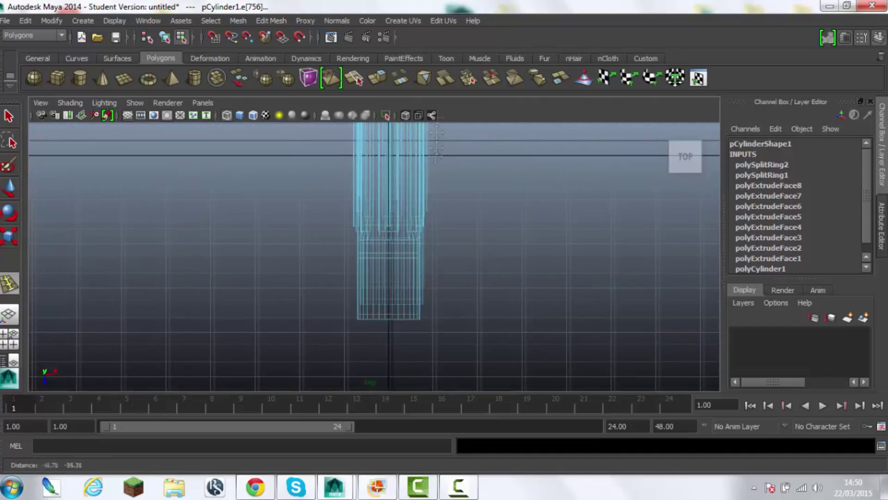
scroll(197, 303, "up", 2)
middle_click_drag(197, 303, 410, 230, "alt")
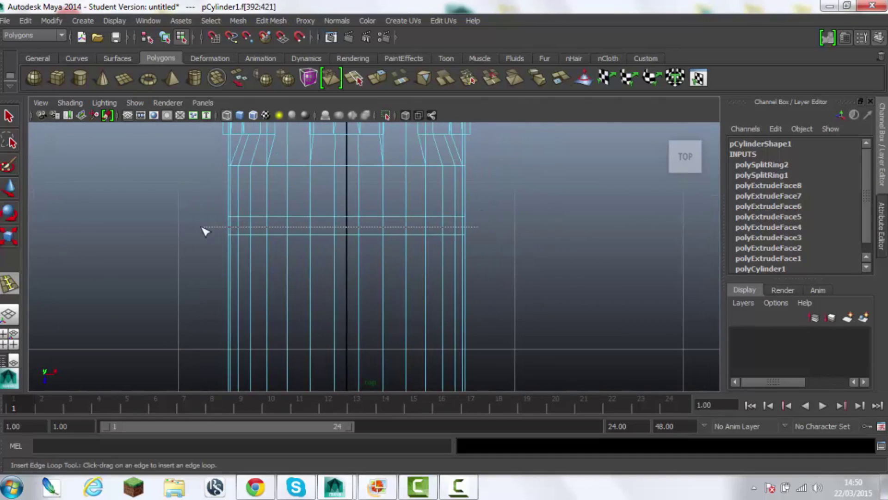
key("space")
key("space")
scroll(258, 268, "down", 2)
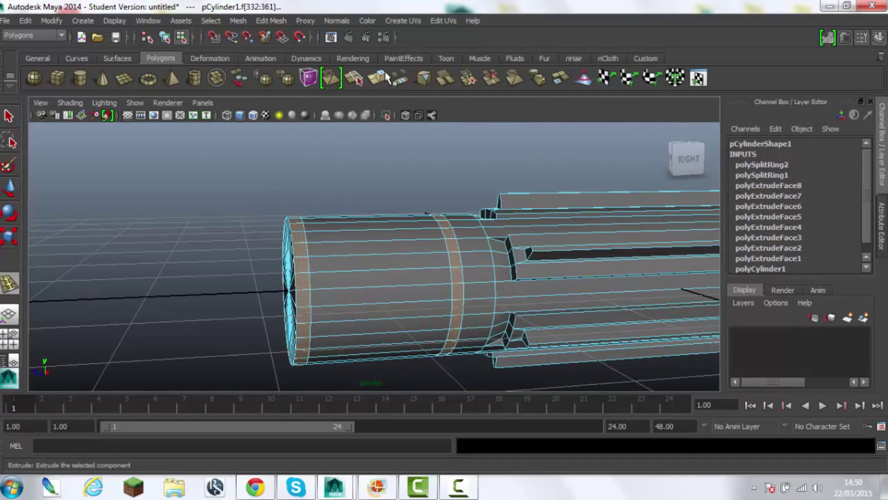
- Undo the last extrusion and insert an edge loop around the cylinder end
key("ctrl+z")
scroll(377, 255, "down", 3)
right_click_drag(377, 229, 377, 197)
scroll(375, 282, "down", 3)
scroll(397, 334, "up", 3)
left_click(397, 334)
key("q")
scroll(397, 334, "up", 2)
- Redo the insertion for a second loop, then extrude the face ring and shrink it
left_click(25, 21)
left_click(35, 40)
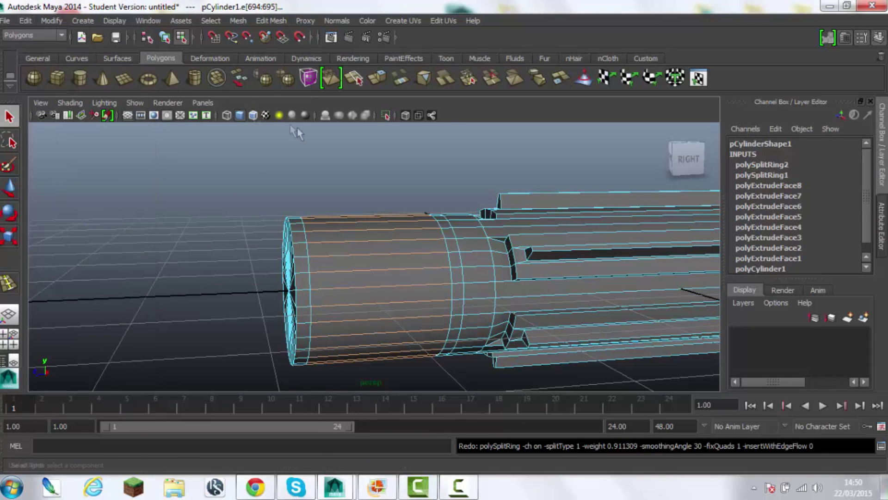
left_click(369, 86)
mouse_move(371, 290)
left_mouse_down()
mouse_move(311, 292)
mouse_move(437, 326)
mouse_move(401, 319)
left_mouse_up()
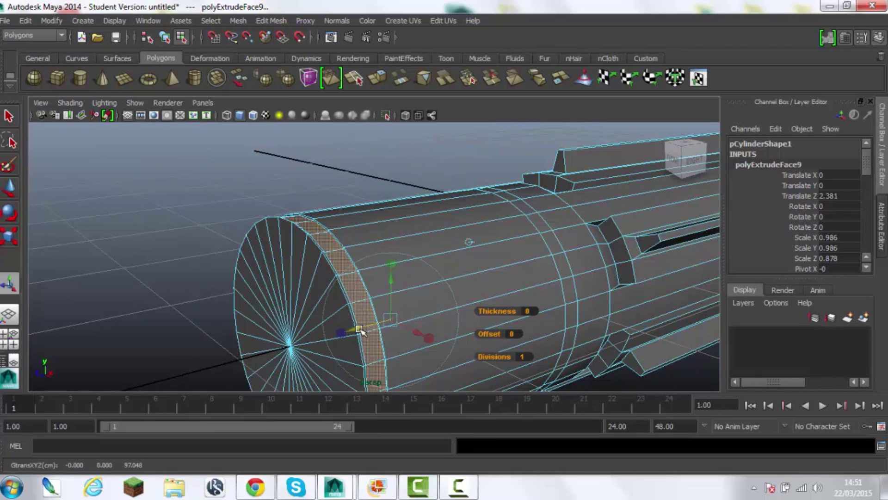
- Re-extrude the band faces and scale them outward into the first collar flange
mouse_move(391, 318)
left_mouse_down()
mouse_move(353, 327)
mouse_move(230, 290)
left_mouse_up()
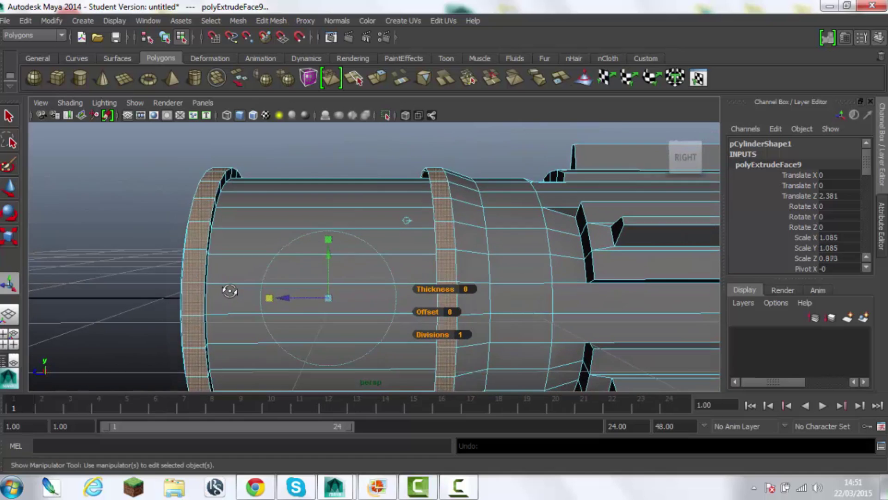
key("ctrl+z")
key("ctrl+z")
- Undo and redo the ring extrusion, widening it into a second collar
key("ctrl+z")
key("ctrl+e")
mouse_move(321, 306)
left_mouse_down()
mouse_move(242, 268)
mouse_move(416, 250)
left_mouse_up()
mouse_move(493, 226)
left_mouse_down("alt")
mouse_move(307, 307)
mouse_move(319, 310)
mouse_move(293, 283)
mouse_move(565, 293)
left_mouse_up("alt")
key("ctrl+z")
key("ctrl+z")
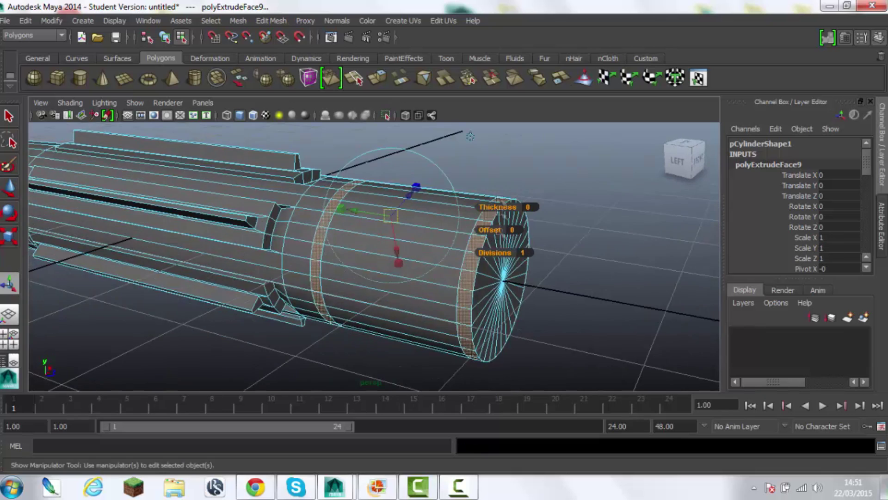
middle_click_drag(470, 136, 425, 170, "alt")
key("ctrl+e")
left_click_drag(372, 303, 417, 315)
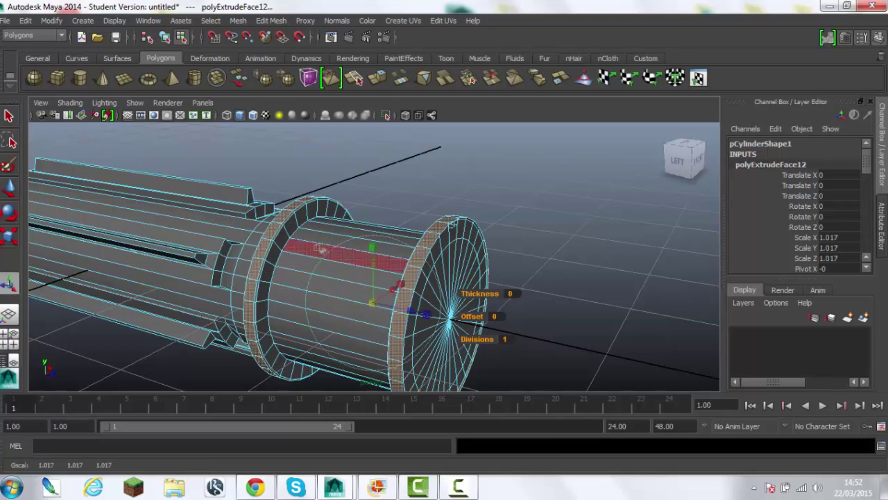
left_click_drag(316, 251, 422, 318, "alt")
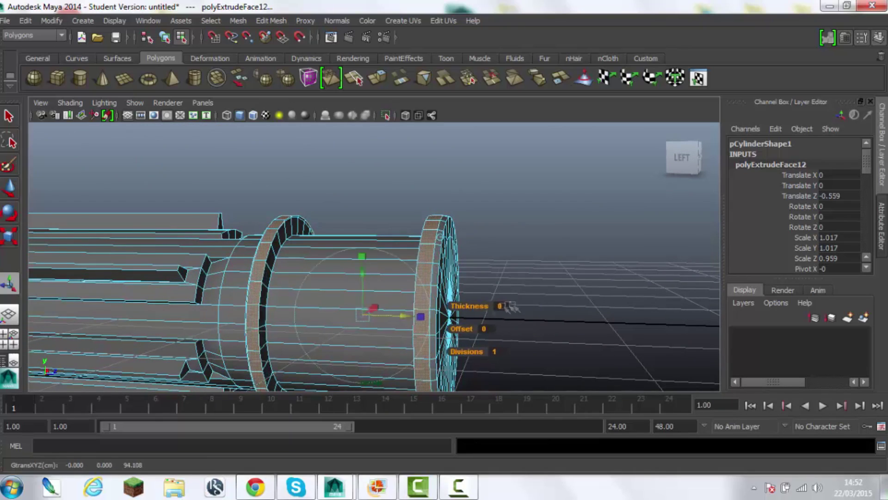
left_click_drag(512, 306, 536, 298, "alt")
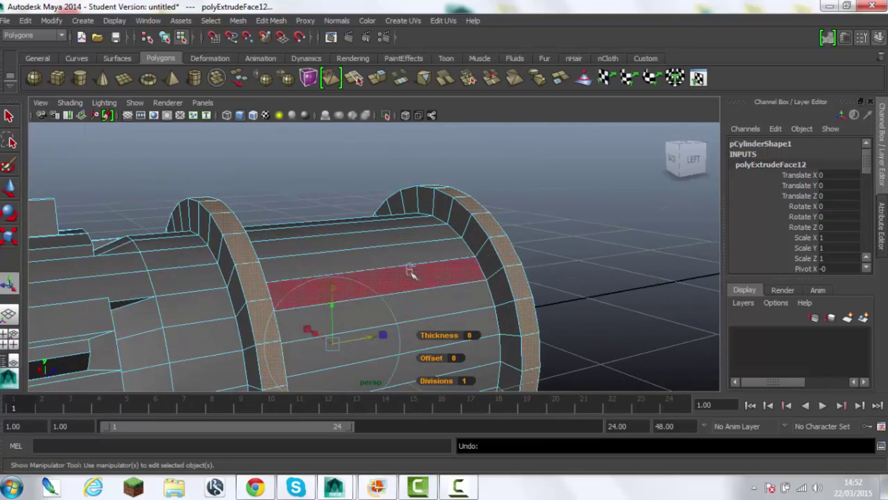
- Scale the face strip between the collars out to 1.083 after checking the reference
left_click_drag(335, 346, 333, 344)
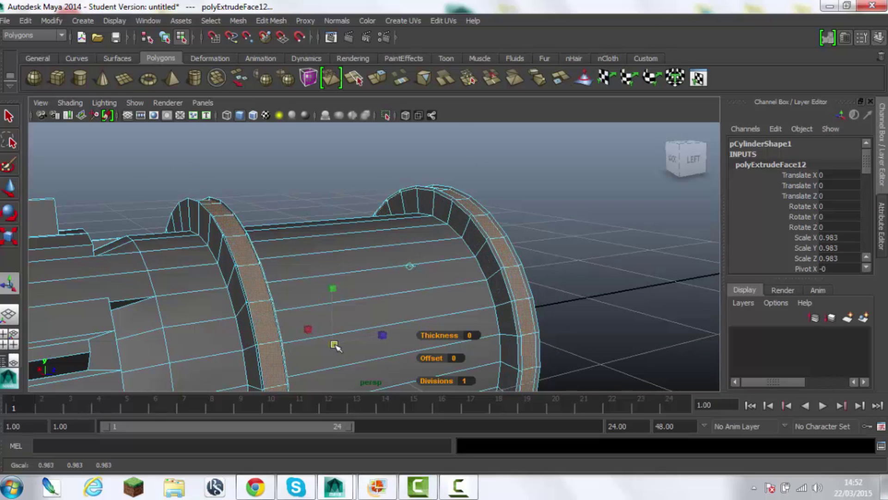
left_click(379, 484)
left_click(380, 485)
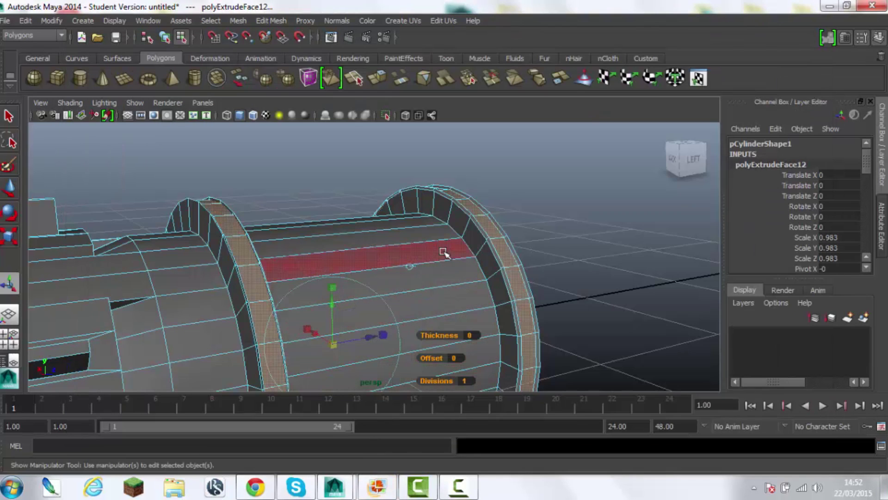
key("ctrl+z")
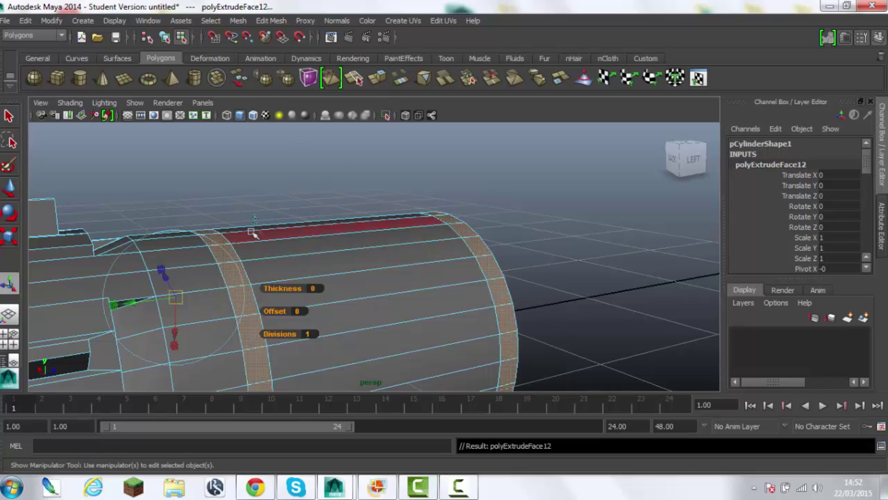
mouse_move(334, 290)
left_mouse_down()
mouse_move(380, 338)
mouse_move(324, 278)
mouse_move(375, 227)
left_mouse_up()
- Return to object mode, select the whole hilt cylinder and glance at the reference photo
right_click(376, 226)
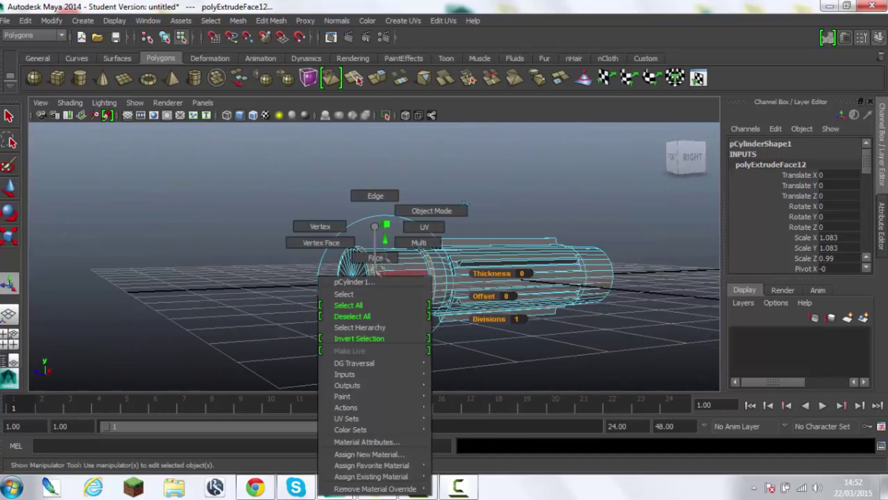
left_click(467, 357)
left_click_drag(467, 356, 419, 292, "alt")
left_click(420, 292)
left_click(387, 486)
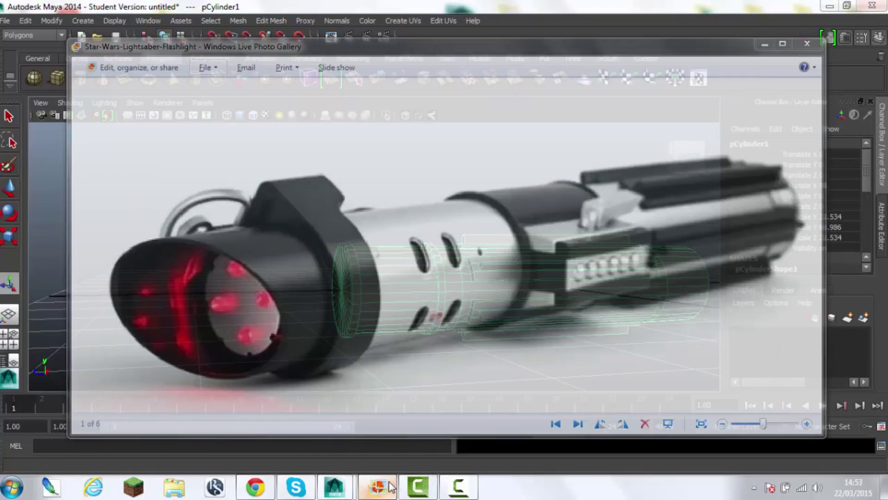
left_click_drag(352, 324, 283, 300, "alt")
left_click(283, 300)
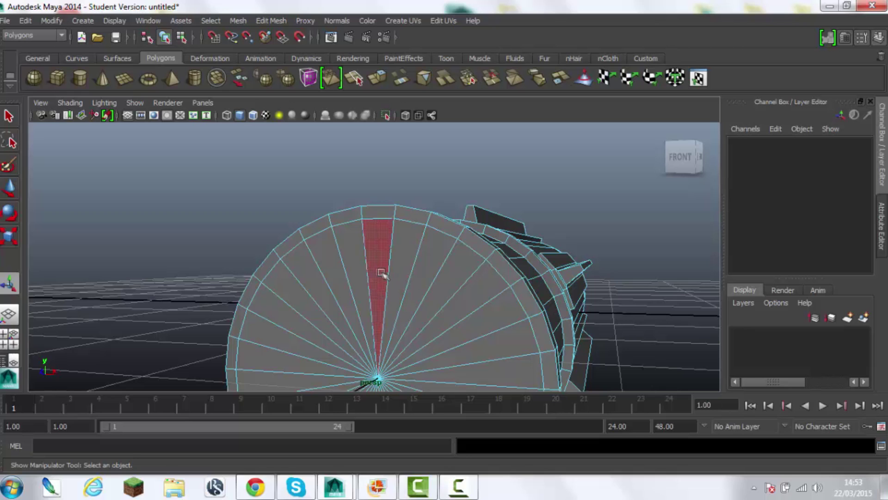
- Select wedge faces on the end cap while comparing with the reference photo
mouse_move(252, 359)
left_mouse_down()
mouse_move(495, 314)
mouse_move(247, 327)
left_mouse_up()
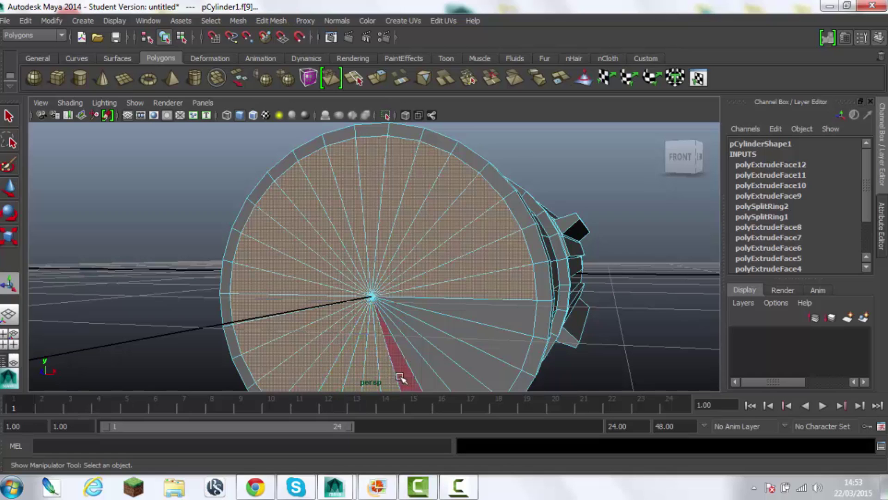
left_click_drag(456, 311, 264, 331, "alt")
left_click(385, 491)
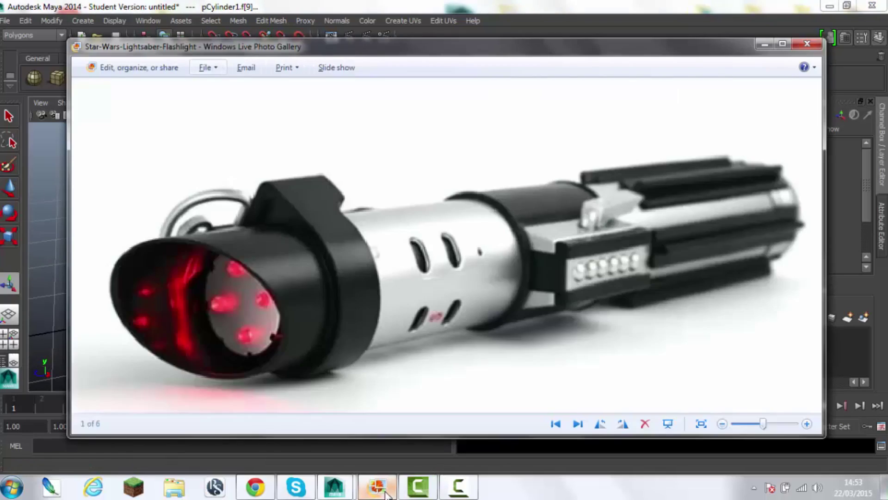
left_click(385, 491)
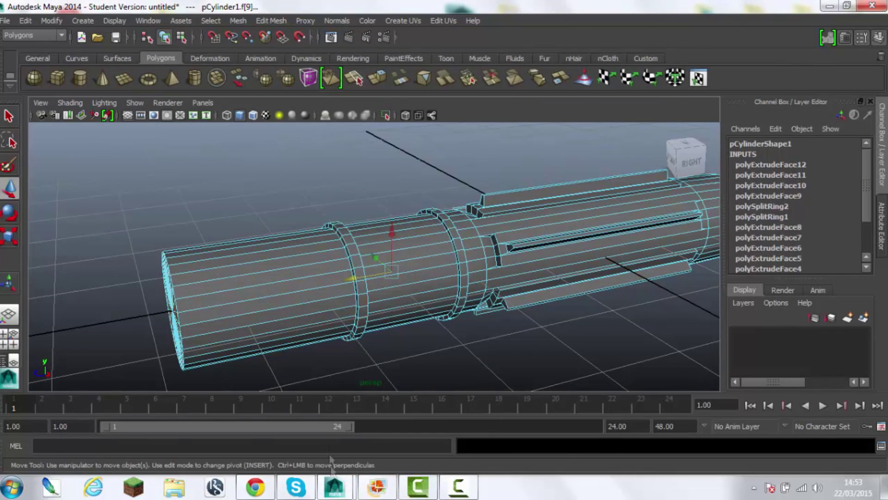
left_click(378, 491)
left_click(379, 491)
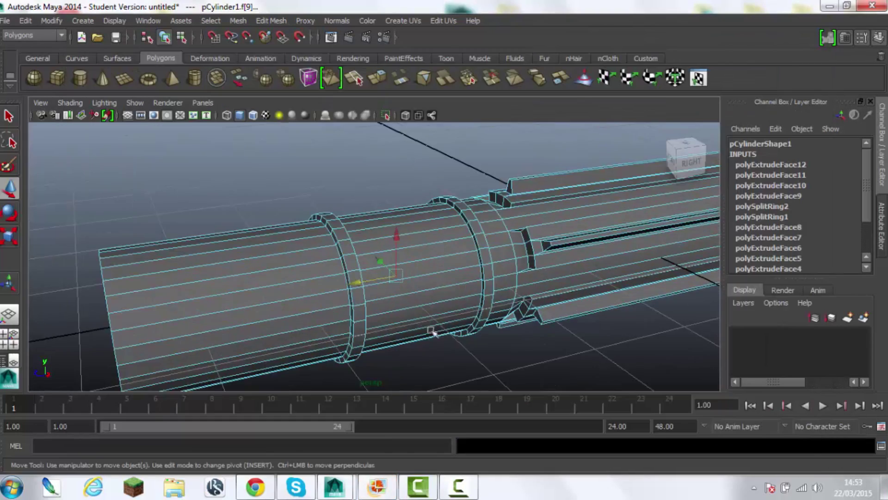
left_click(378, 490)
- Select the face band between the collars and extrude it (polyExtrudeFace13)
right_click(375, 247)
left_click(384, 257)
left_click_drag(384, 257, 324, 232, "alt")
left_click(377, 78)
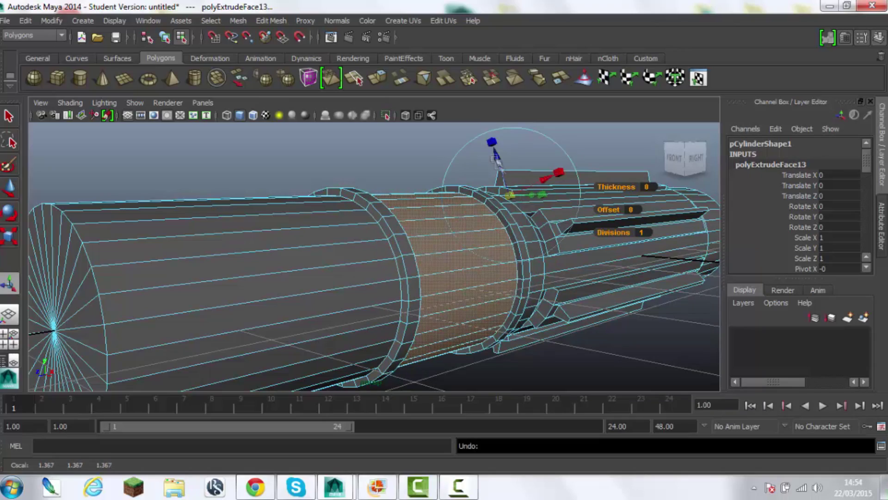
- Undo the band extrusion, then extrude a face loop around the hilt and shrink it
key("ctrl+z")
mouse_move(417, 277)
left_mouse_down("alt")
mouse_move(358, 382)
mouse_move(394, 264)
mouse_move(352, 241)
left_mouse_up("alt")
double_click(394, 264)
left_click(377, 78)
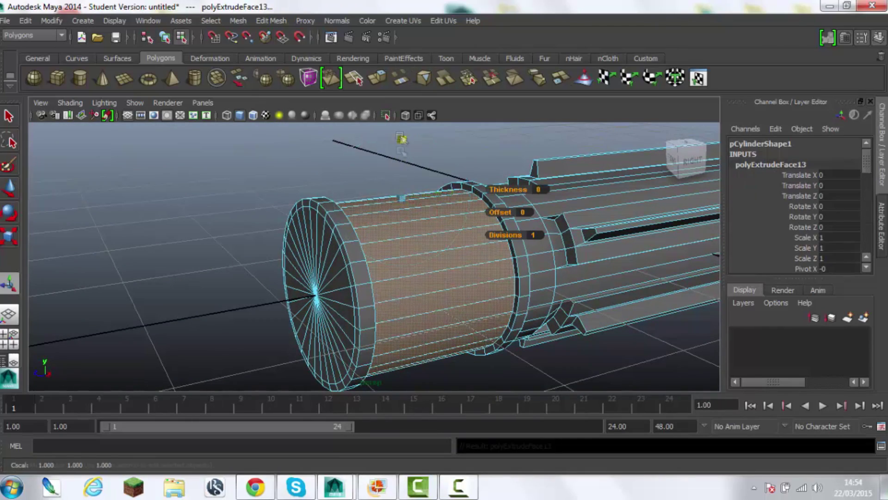
left_click_drag(421, 203, 403, 205)
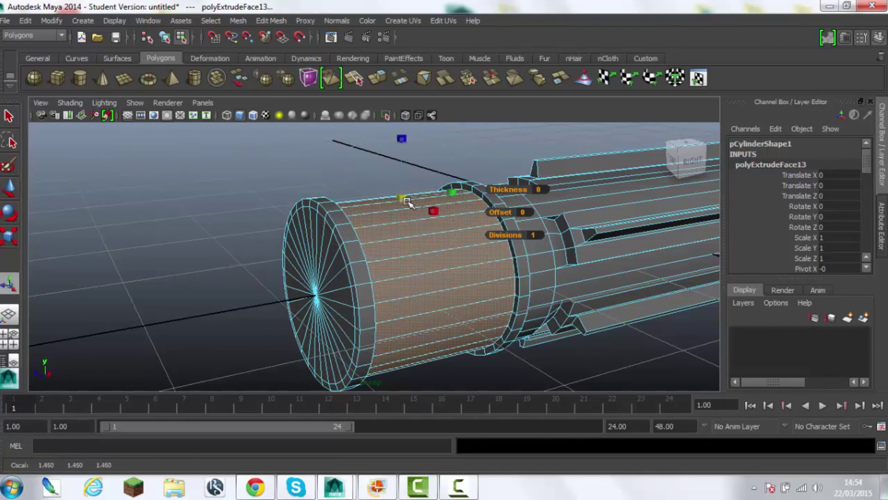
mouse_move(400, 140)
left_mouse_down("alt")
mouse_move(452, 224)
mouse_move(374, 276)
mouse_move(393, 278)
left_mouse_up("alt")
key("r")
- Extrude side faces near the hilt's end into a block pulled out to X -14.673
left_click(417, 240)
left_click(363, 326, "shift")
left_click_drag(363, 326, 473, 292, "alt")
left_click(377, 79)
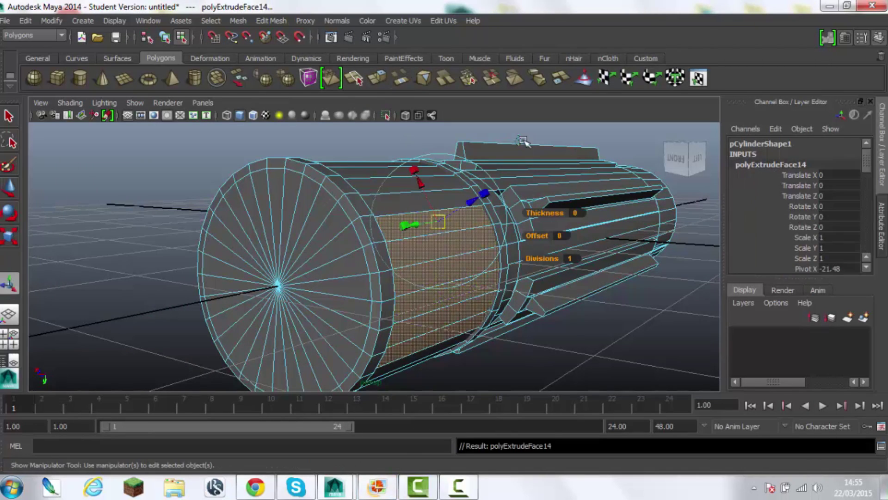
mouse_move(410, 274)
left_mouse_down()
mouse_move(508, 259)
mouse_move(412, 242)
left_mouse_up()
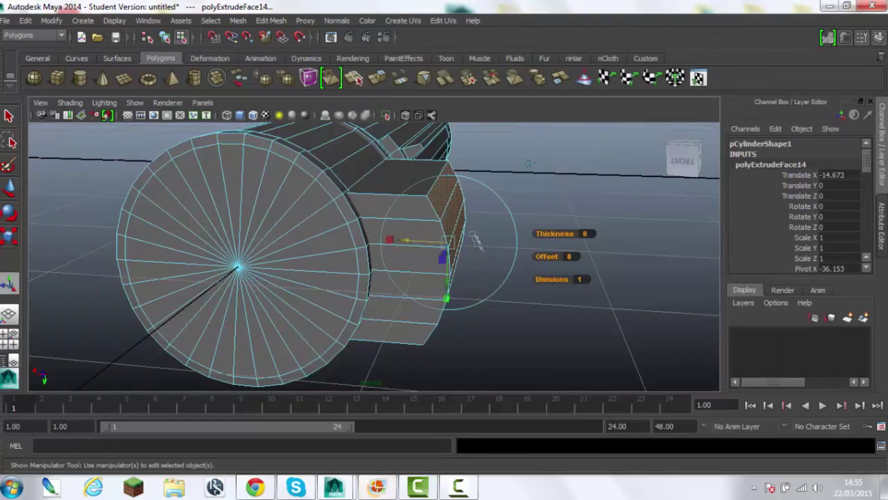
left_click_drag(472, 235, 504, 249, "alt")
- Merge the block's corner vertices into their neighbours to taper it
scroll(460, 230, "up", 3)
mouse_move(503, 249)
right_mouse_down()
mouse_move(481, 213)
mouse_move(403, 370)
right_mouse_up()
left_click_drag(490, 279, 462, 259, "alt")
left_click_drag(377, 244, 373, 169)
mouse_move(393, 259)
left_mouse_down("alt")
mouse_move(426, 292)
mouse_move(439, 277)
left_mouse_up("alt")
mouse_move(438, 220)
left_mouse_down("alt")
mouse_move(327, 250)
mouse_move(390, 307)
mouse_move(258, 323)
mouse_move(358, 308)
left_mouse_up("alt")
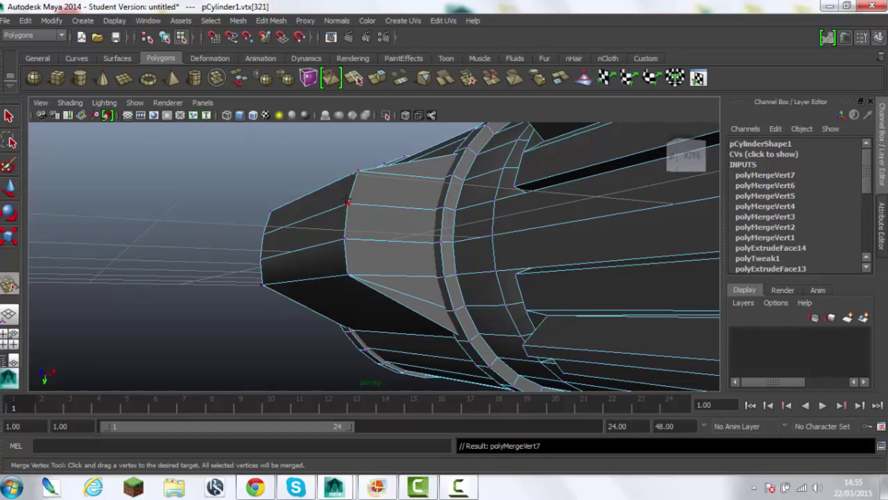
- Undo the last vertex merge and select the row of vertices along the block for moving
key("ctrl+z")
left_click_drag(347, 201, 350, 218, "alt")
left_click_drag(290, 242, 277, 228, "alt")
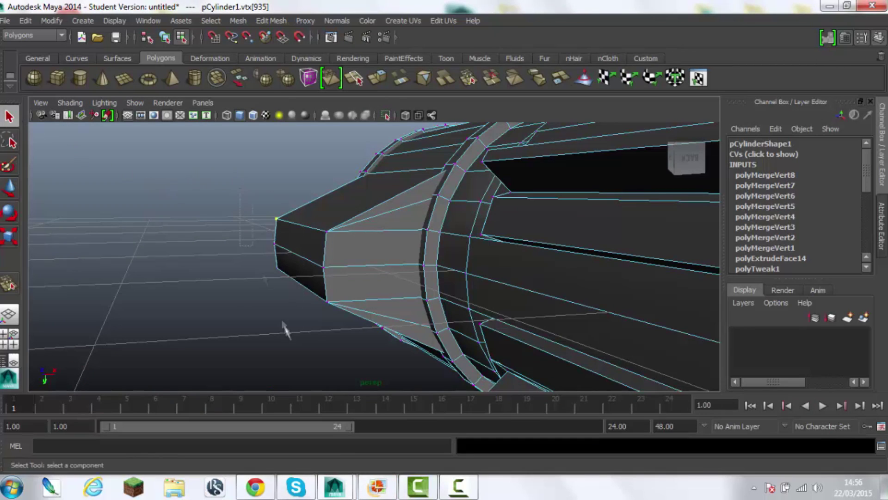
left_click_drag(285, 329, 440, 301, "alt")
key("w")
left_click_drag(370, 222, 434, 267)
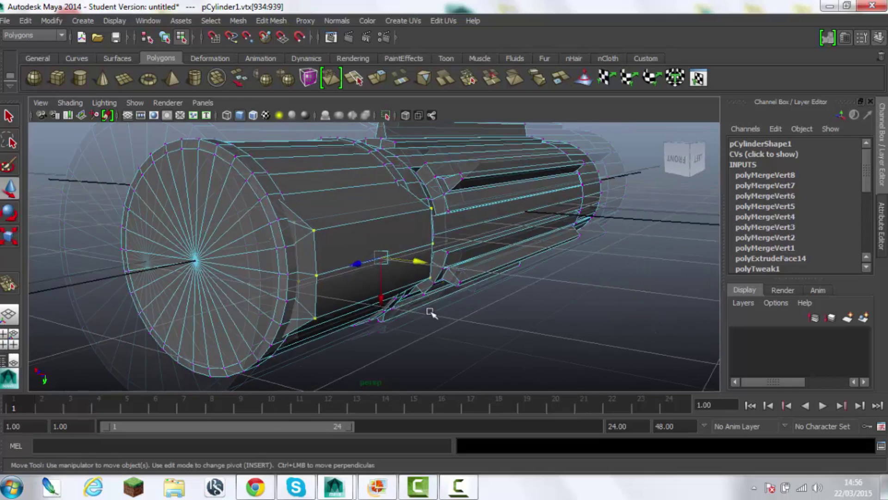
- Compare with the reference photo, then extrude a face on the side block
left_click(377, 486)
left_click(377, 485)
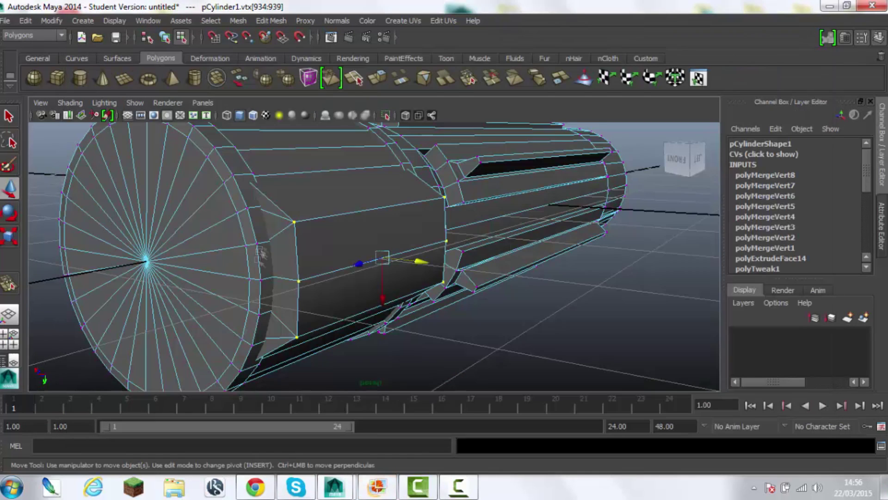
right_click_drag(330, 255, 358, 295)
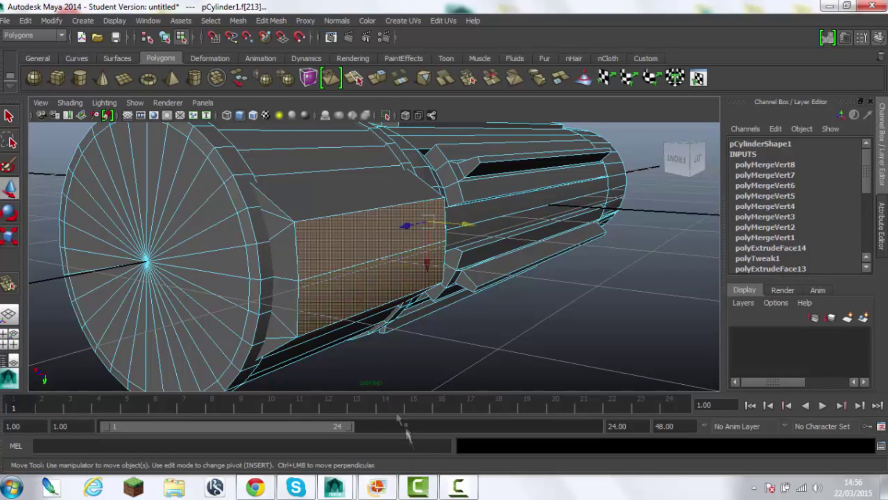
left_click(379, 487)
left_click(383, 485)
left_click(376, 79)
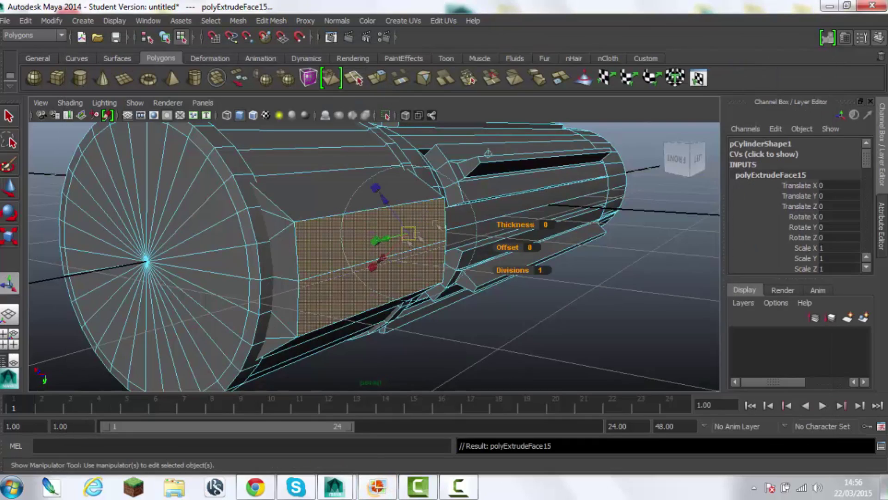
left_click_drag(399, 217, 535, 312, "alt")
left_click(379, 486)
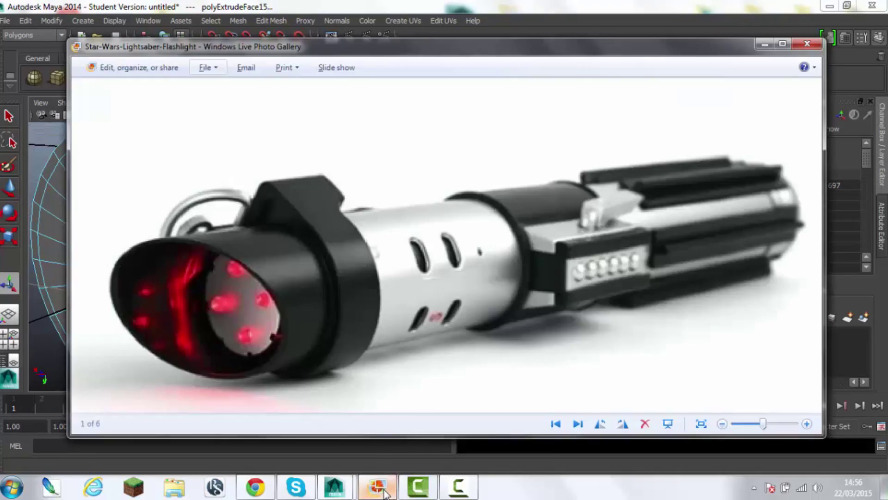
left_click_drag(393, 199, 511, 252, "alt")
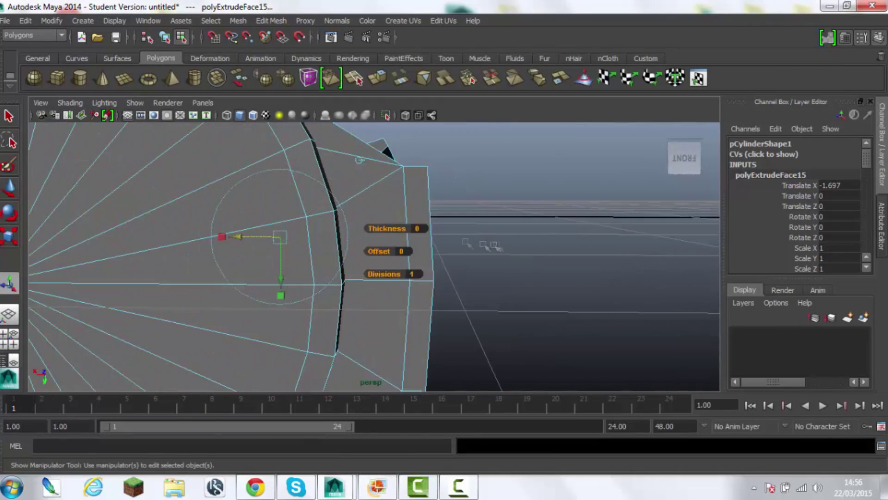
- Select corner vertices on the block, then switch to face selection on the hilt's side face
mouse_move(416, 153)
left_mouse_down("alt")
mouse_move(454, 245)
mouse_move(463, 244)
left_mouse_up("alt")
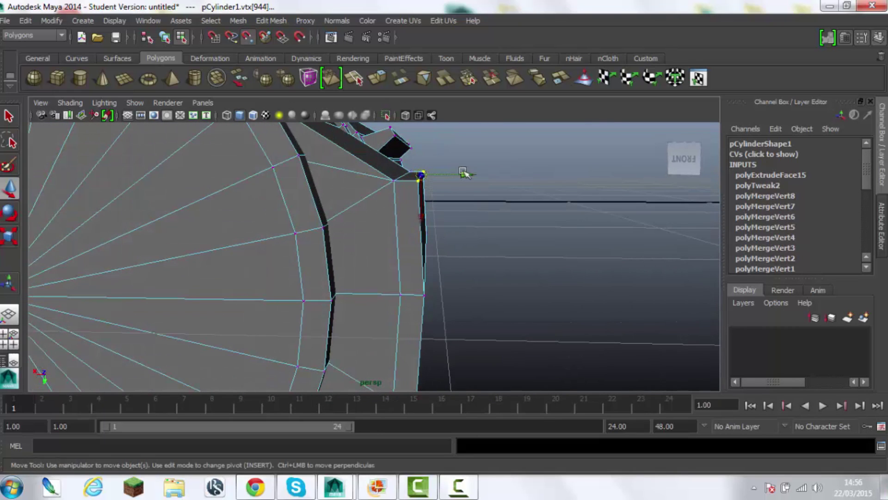
left_click_drag(490, 322, 492, 305, "alt")
left_click_drag(452, 343, 412, 300)
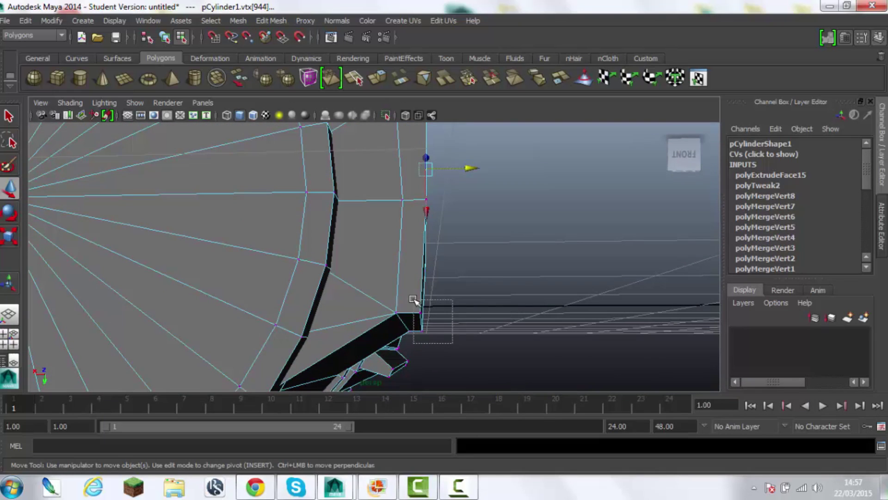
mouse_move(501, 333)
left_mouse_down("alt")
mouse_move(515, 228)
mouse_move(416, 231)
left_mouse_up("alt")
right_click_drag(367, 226, 367, 255)
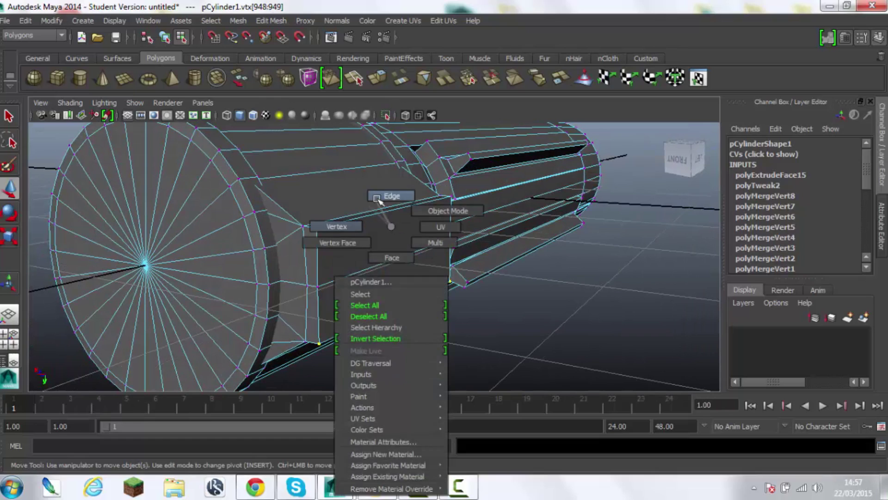
right_click(367, 227)
left_click(367, 255)
left_click_drag(367, 254, 457, 333, "alt")
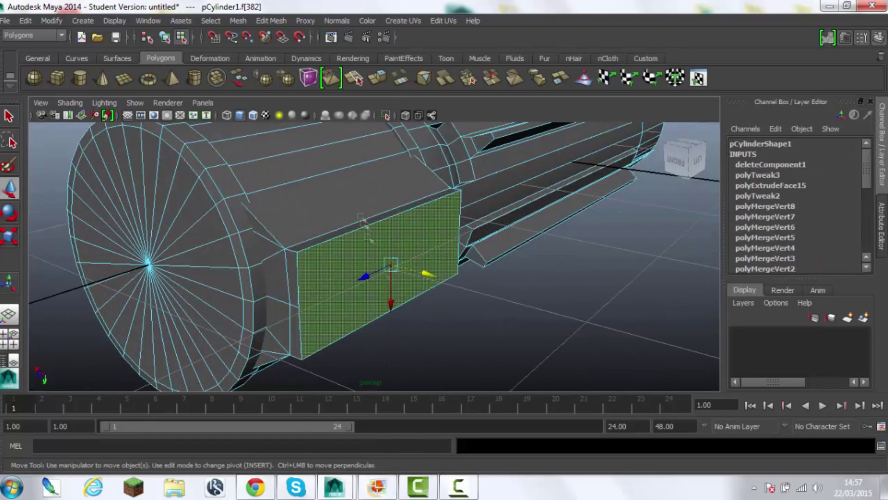
- Extrude the side face into an inset panel scaled to 0.612 by 0.934
key("ctrl+e")
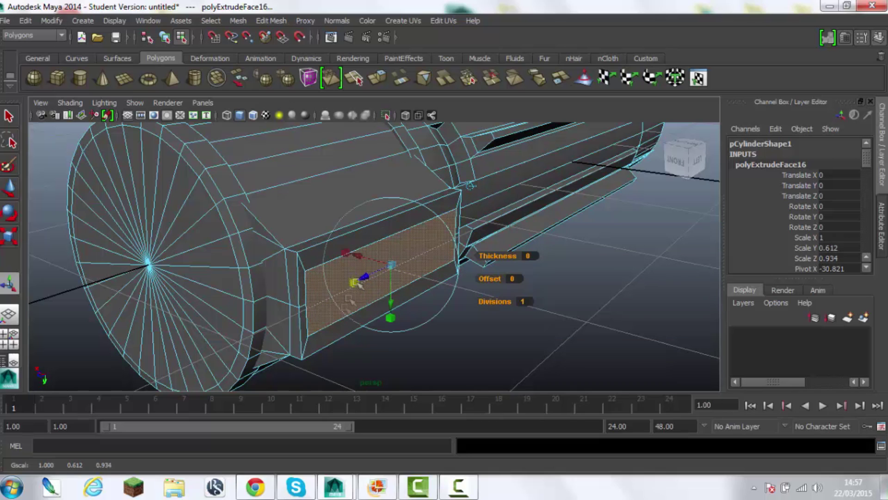
left_click(385, 489)
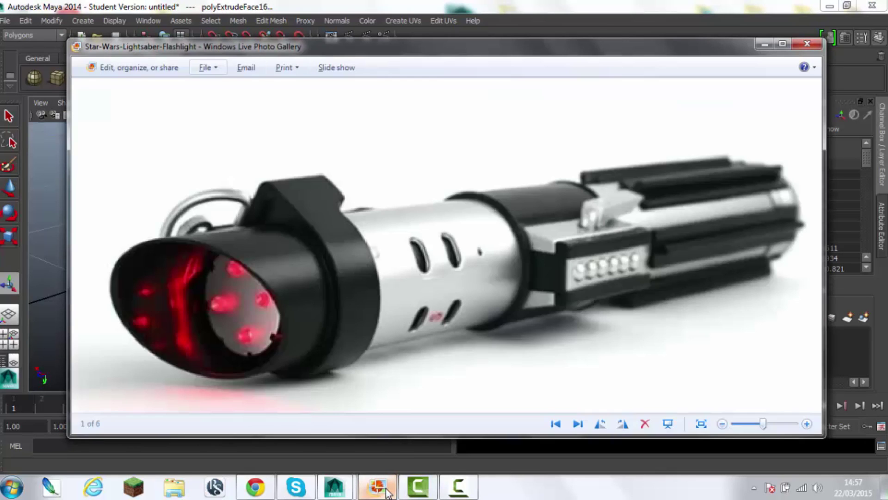
left_click(386, 489)
- Select the long faces of the inset panel
right_click(324, 203)
left_click(309, 175)
left_click(374, 215)
right_click_drag(374, 215, 373, 245)
left_click(366, 199)
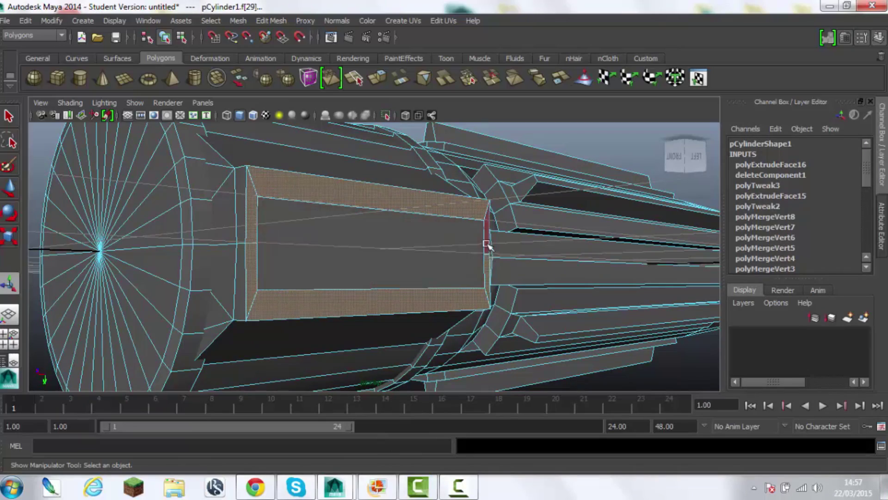
- Extrude the panel's long faces as polyExtrudeFace17
left_click_drag(487, 244, 429, 343, "alt")
key("ctrl+e")
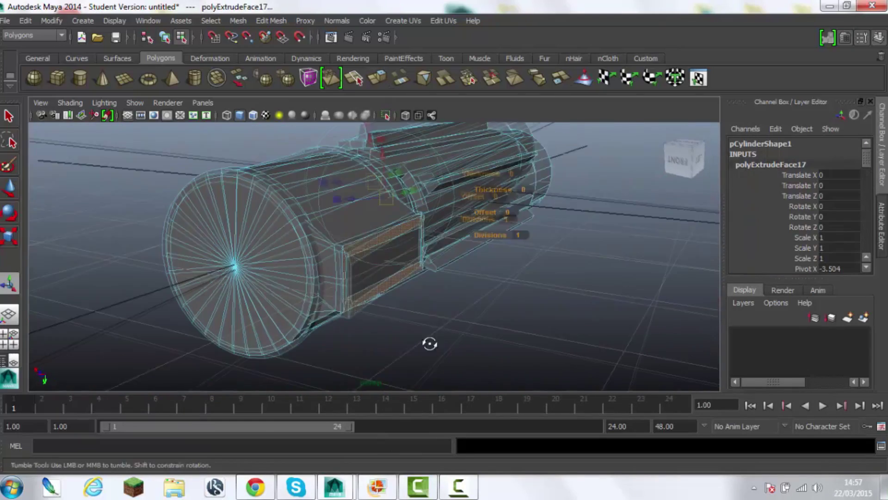
left_click(333, 181)
left_click_drag(334, 182, 365, 134, "alt")
mouse_move(375, 194)
left_mouse_down("alt")
mouse_move(391, 224)
mouse_move(425, 240)
left_mouse_up("alt")
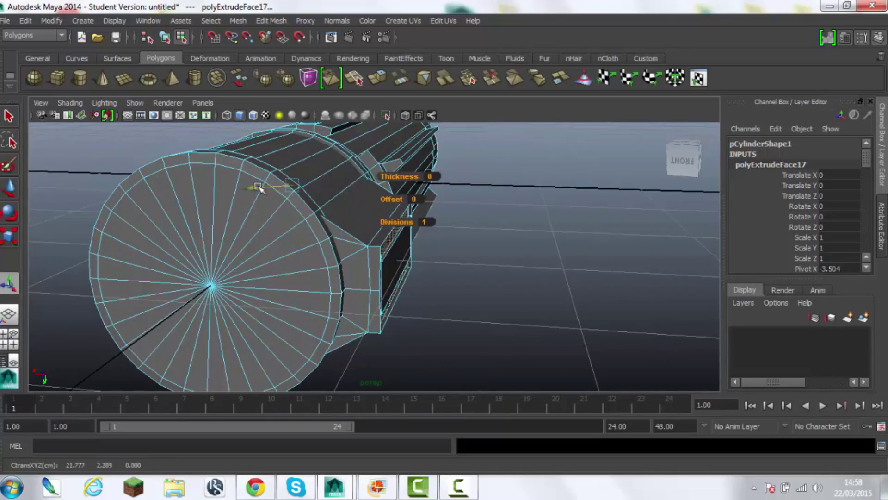
mouse_move(548, 311)
left_mouse_down("alt")
mouse_move(357, 244)
mouse_move(426, 356)
mouse_move(363, 362)
mouse_move(395, 353)
mouse_move(444, 391)
mouse_move(488, 337)
mouse_move(414, 257)
left_mouse_up("alt")
key("ctrl+z")
- Select the panel's inner face and add the end-cap wedge faces to the selection
left_click(413, 257)
mouse_move(231, 242)
left_mouse_down("alt")
mouse_move(90, 248)
mouse_move(231, 259)
mouse_move(256, 246)
mouse_move(241, 218)
left_mouse_up("alt")
key("ctrl+z")
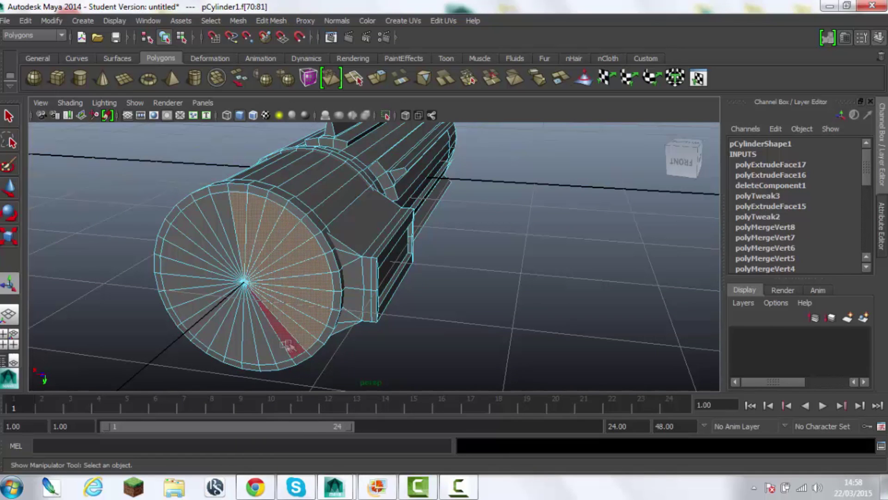
left_click(211, 209, "shift")
scroll(211, 209, "down", 5)
left_click_drag(324, 277, 390, 291, "alt")
- Extrude the selected end-cap faces, then undo that extrusion
key("alt+Tab")
key("alt+Tab")
left_click_drag(367, 331, 416, 286, "alt")
middle_click_drag(417, 287, 462, 239, "alt")
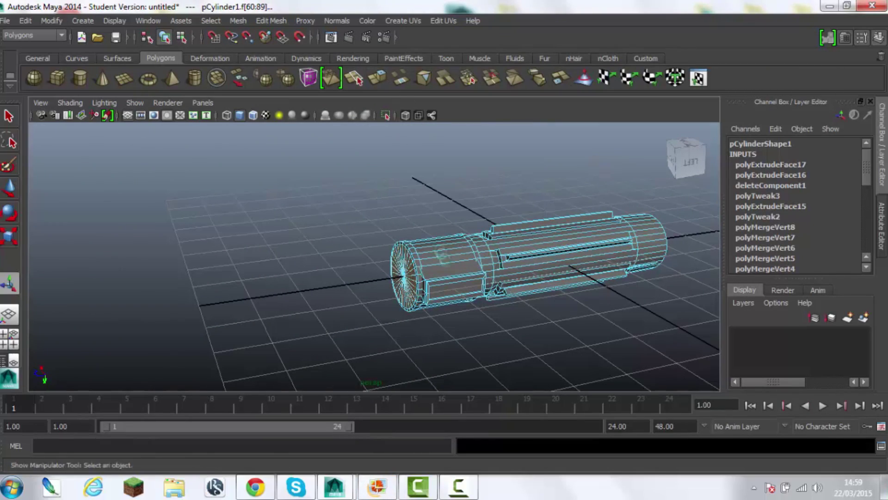
right_click_drag(426, 227, 428, 254, "shift")
left_click_drag(427, 254, 370, 277, "alt")
key("ctrl+z")
scroll(462, 231, "up", 5)
- Retry an end-cap extrusion, leave it undone, and deselect the faces
mouse_move(480, 222)
right_mouse_down("shift")
mouse_move(482, 250)
mouse_move(520, 228)
right_mouse_up("shift")
left_click_drag(508, 296, 373, 210, "alt")
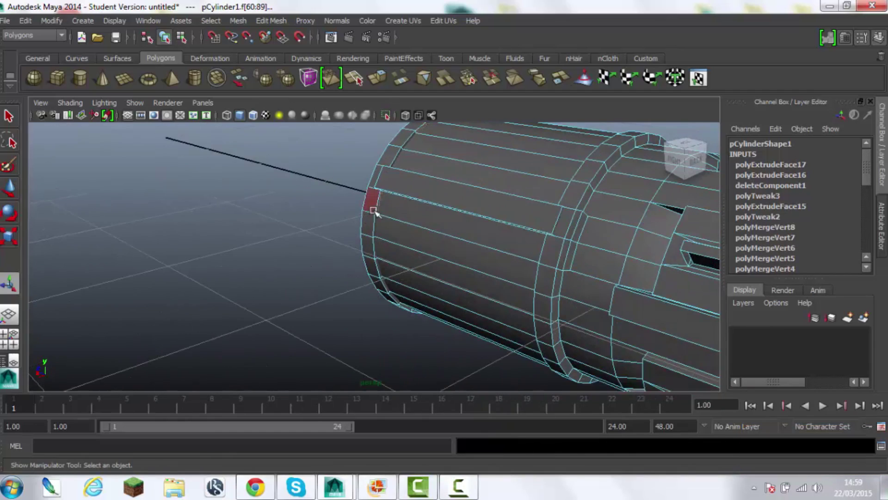
left_click_drag(419, 131, 367, 288, "alt")
scroll(367, 287, "down", 5)
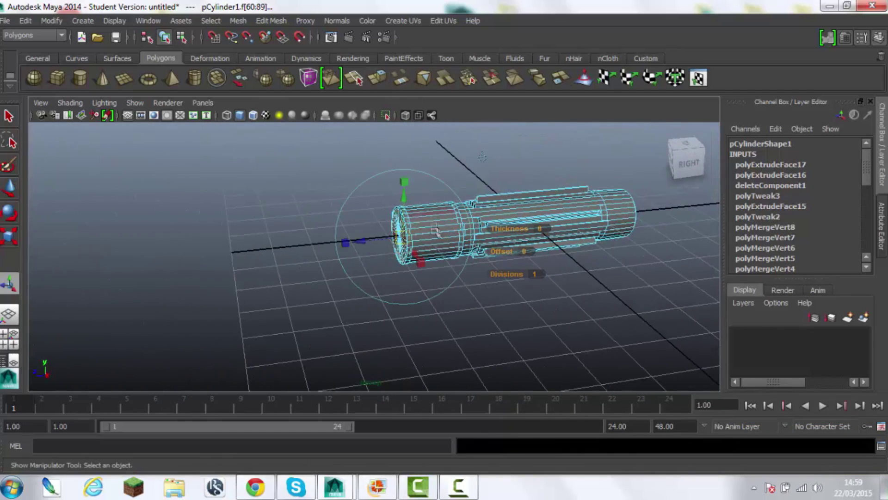
right_click_drag(329, 214, 329, 241, "shift")
mouse_move(329, 242)
left_mouse_down("alt")
mouse_move(407, 256)
mouse_move(469, 309)
mouse_move(361, 317)
left_mouse_up("alt")
left_click(361, 317)
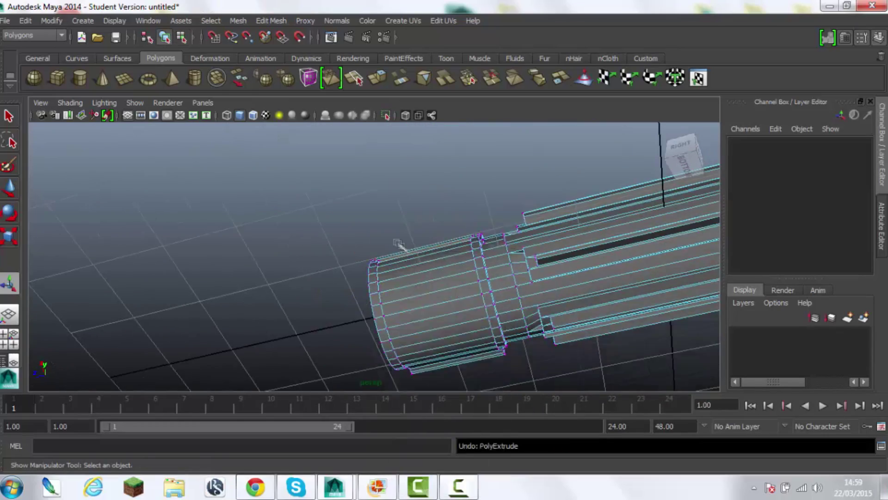
- Select vertices on the end ring and reposition them with the Move tool
scroll(417, 292, "up", 5)
left_click(418, 292)
left_click_drag(397, 264, 536, 251, "alt")
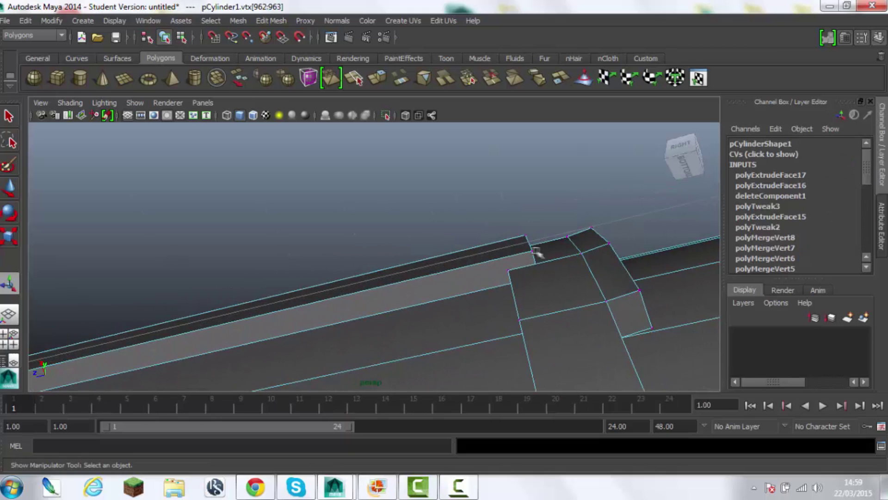
key("w")
mouse_move(548, 300)
left_mouse_down("alt")
mouse_move(273, 308)
mouse_move(272, 327)
mouse_move(394, 290)
left_mouse_up("alt")
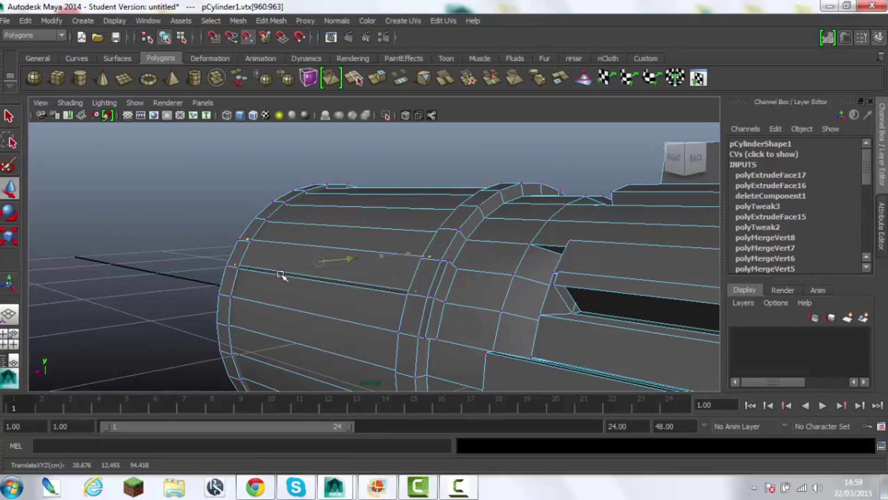
right_click_drag(280, 274, 340, 261, "alt")
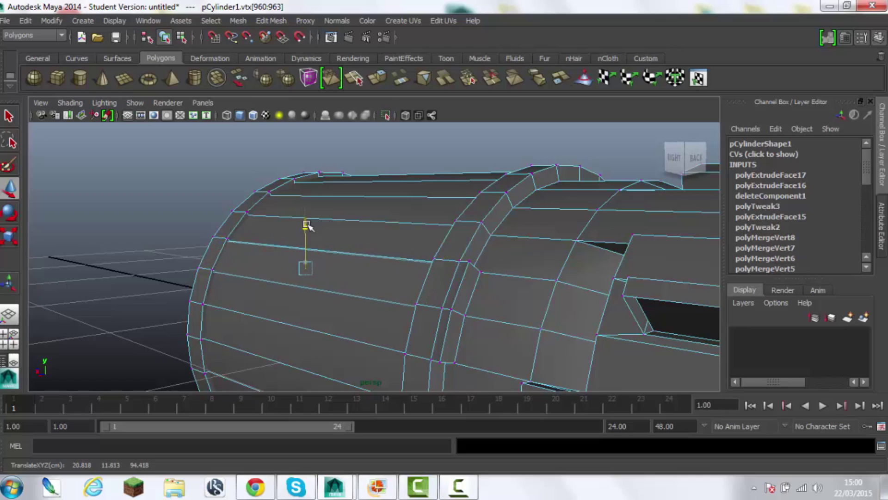
mouse_move(336, 269)
left_mouse_down("alt")
mouse_move(323, 254)
mouse_move(202, 307)
mouse_move(421, 240)
mouse_move(401, 185)
mouse_move(467, 255)
left_mouse_up("alt")
- In wireframe, merge the stray end vertex onto its neighbour with Merge Vertex Tool
key("4")
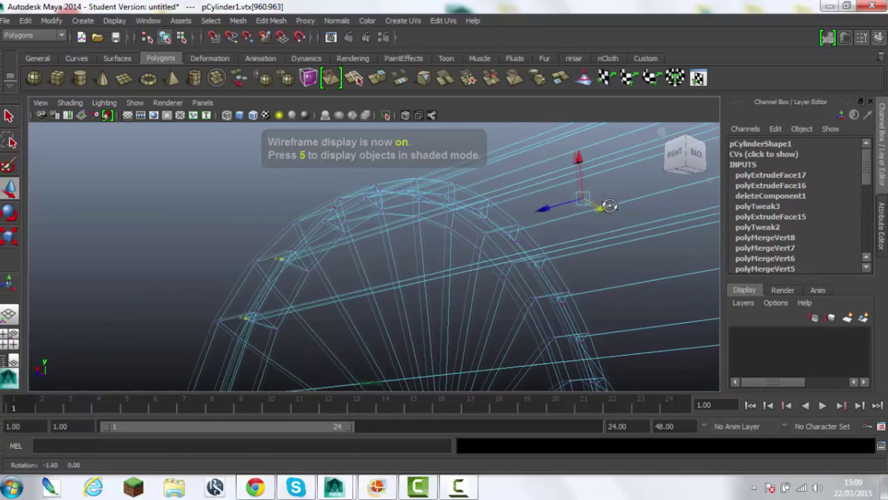
right_click_drag(467, 255, 317, 287, "alt")
left_click_drag(317, 287, 373, 293, "alt")
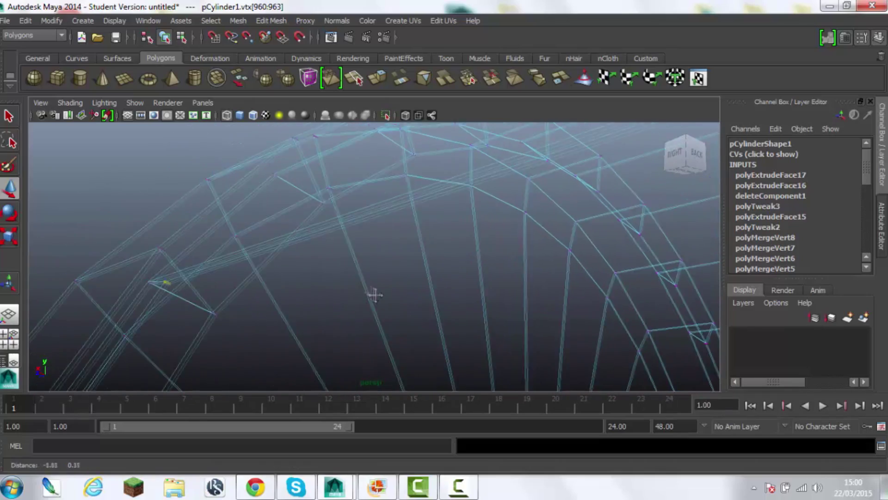
left_click(271, 21)
left_click(287, 275)
mouse_move(173, 287)
left_mouse_down()
mouse_move(157, 286)
mouse_move(143, 337)
mouse_move(448, 280)
mouse_move(487, 295)
left_mouse_up()
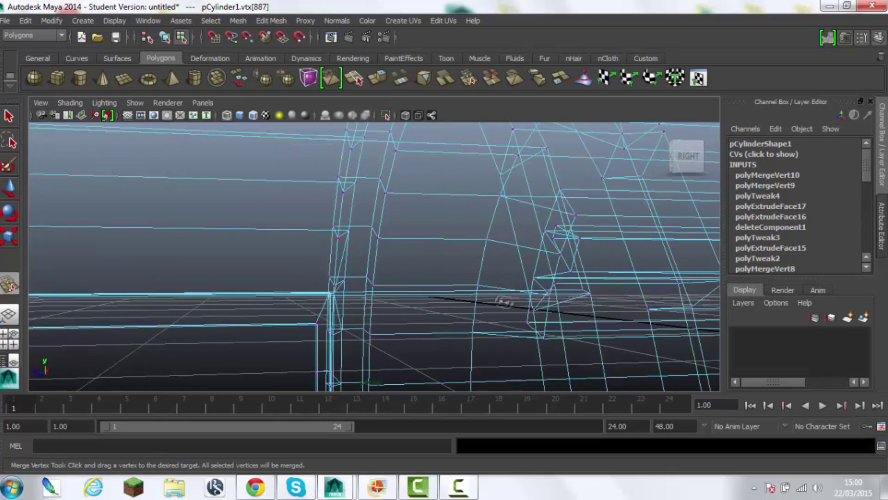
- Toggle between shaded and wireframe display to check the merges, ending shaded
key("5")
key("4")
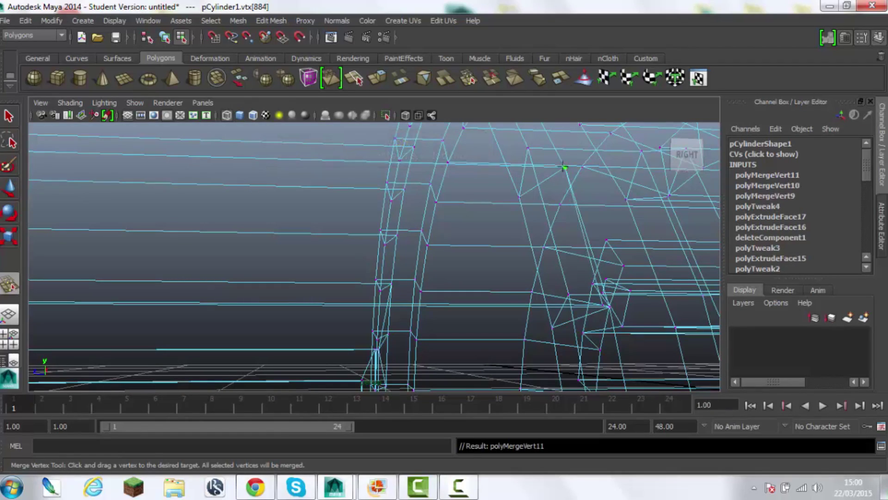
key("5")
key("4")
key("5")
- Select most of the end-cap wedge faces
right_click(296, 232)
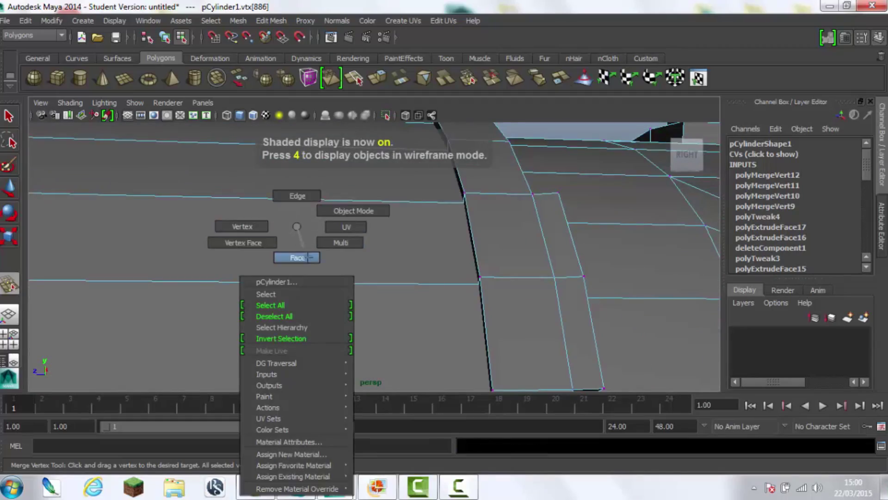
mouse_move(296, 231)
left_mouse_down("alt")
mouse_move(271, 259)
mouse_move(382, 266)
left_mouse_up("alt")
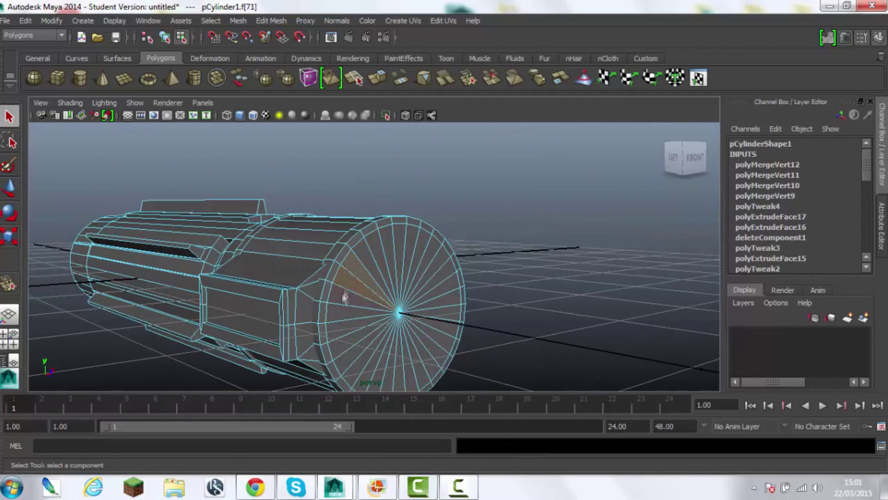
left_click(344, 330)
mouse_move(356, 347)
left_mouse_down("alt")
mouse_move(346, 174)
mouse_move(603, 158)
mouse_move(463, 250)
left_mouse_up("alt")
left_click(462, 250, "shift")
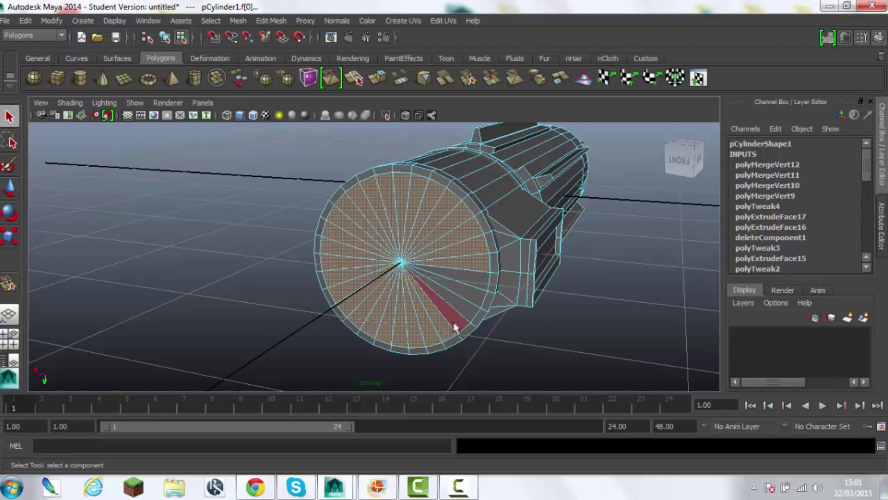
- Extrude the end-cap faces outward along the hilt as polyExtrudeFace19
scroll(481, 283, "down", 5)
left_click_drag(503, 304, 370, 296, "alt")
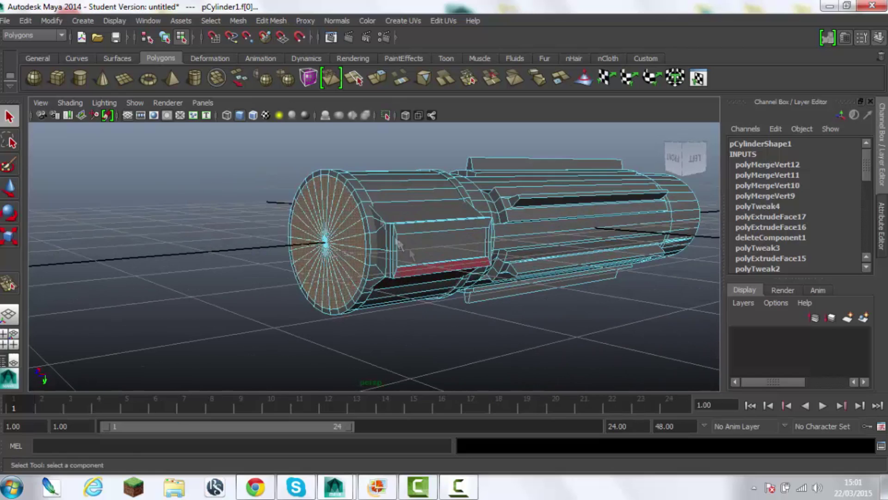
left_click(378, 77)
left_click_drag(412, 259, 337, 252)
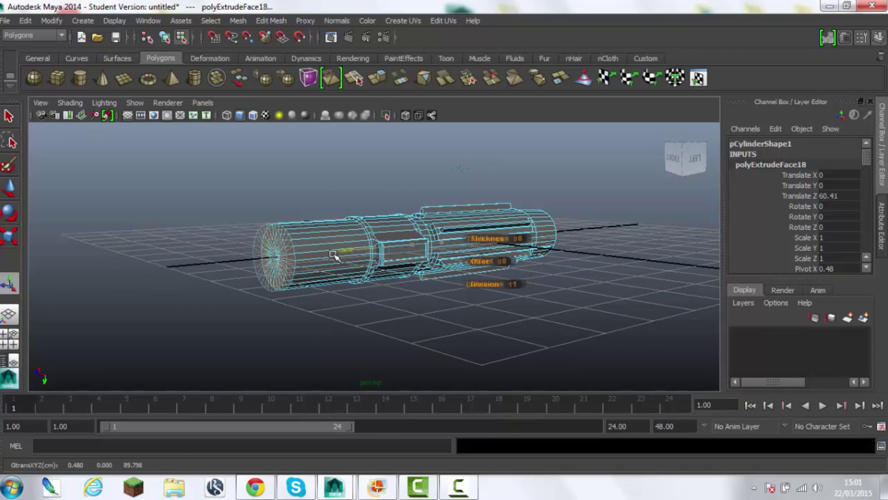
left_click(377, 487)
left_click(377, 486)
- Reorient the view and select two wedges of end-cap faces
scroll(370, 234, "up", 3)
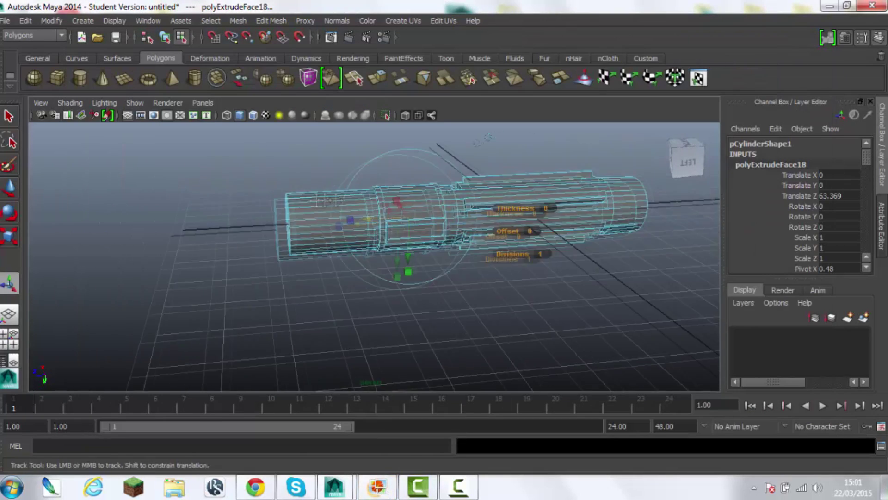
scroll(370, 233, "up", 3)
scroll(370, 234, "up", 2)
right_click(333, 237)
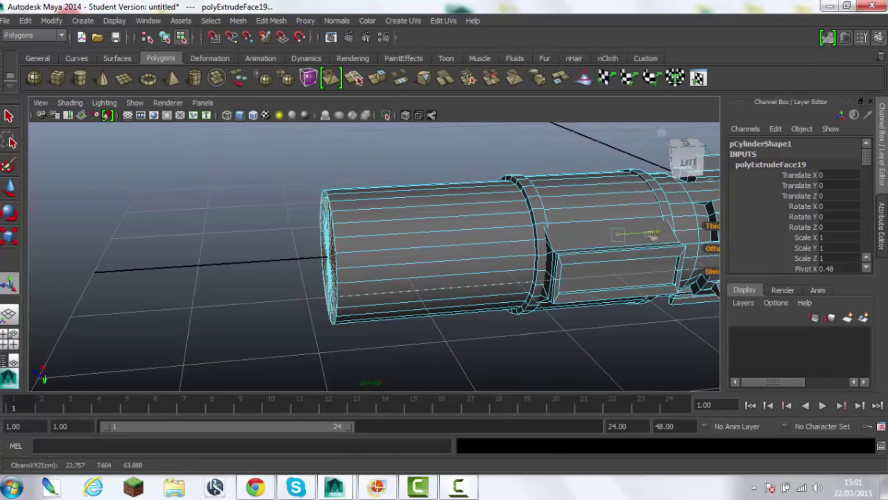
mouse_move(370, 241)
left_mouse_down("alt")
mouse_move(341, 311)
mouse_move(353, 317)
mouse_move(304, 218)
mouse_move(301, 265)
mouse_move(494, 196)
mouse_move(373, 321)
mouse_move(357, 187)
mouse_move(351, 252)
left_mouse_up("alt")
left_click(494, 197)
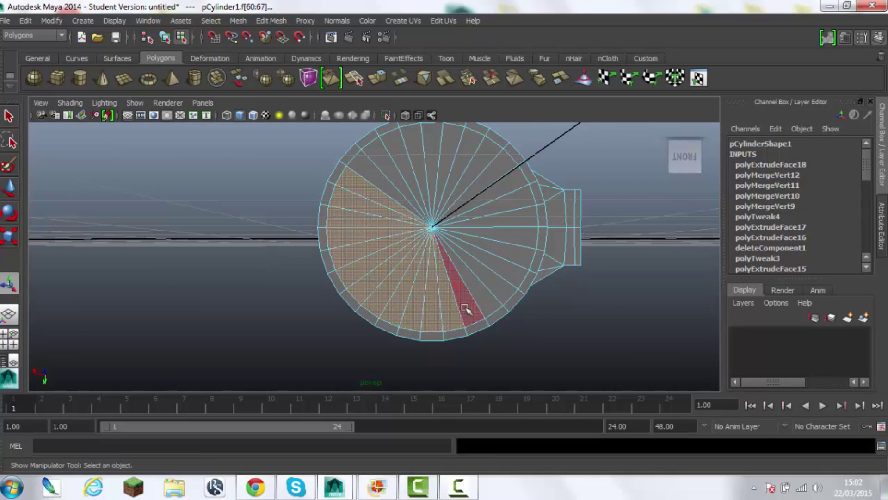
left_click(370, 170, "shift")
left_click_drag(370, 170, 346, 295, "alt")
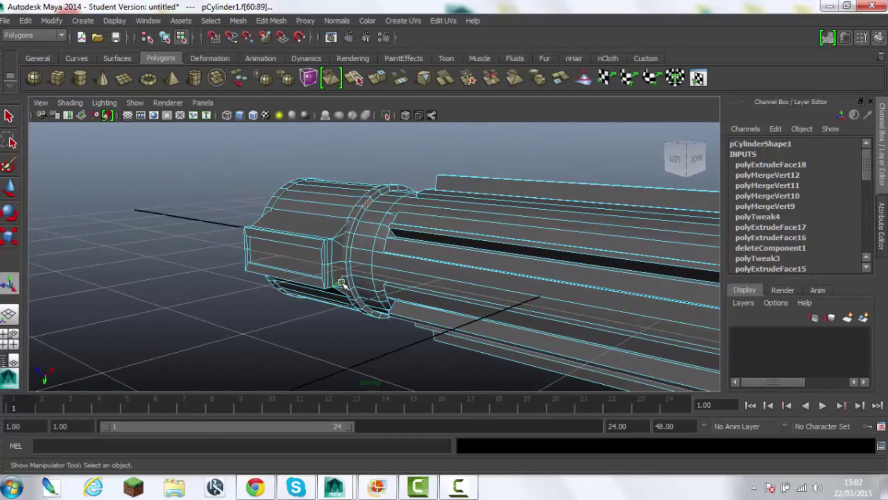
left_click_drag(443, 322, 296, 323, "alt")
- Extrude the cap faces as polyExtrudeFace20 to lengthen the hilt, with the reference photo reopened
left_click(377, 77)
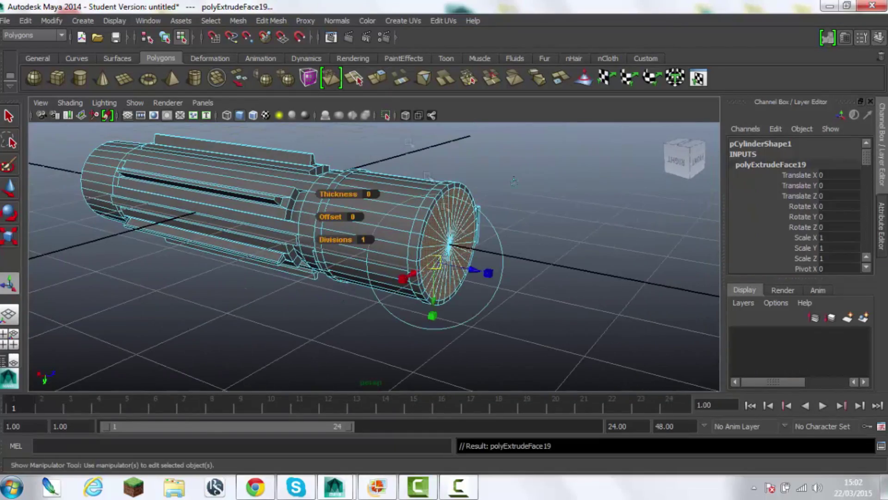
left_click_drag(544, 291, 300, 296, "alt")
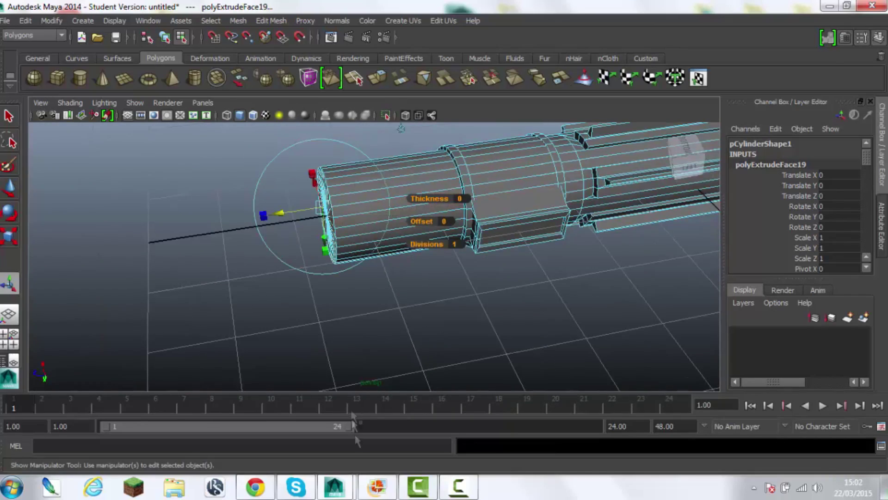
left_click(377, 486)
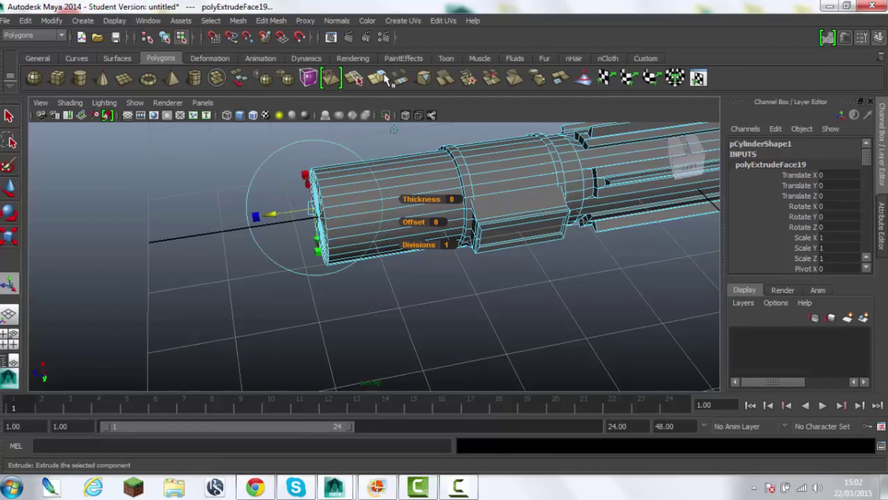
left_click(378, 485)
left_click(377, 484)
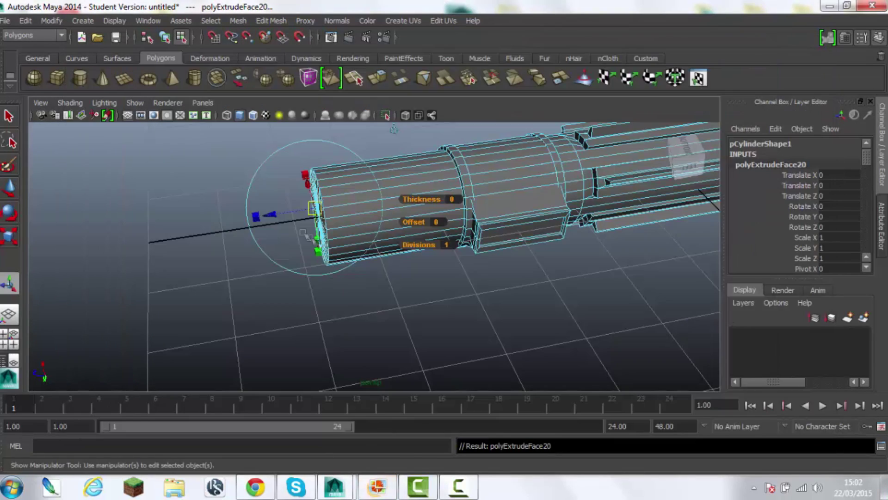
left_click_drag(272, 215, 230, 214)
left_click(377, 485)
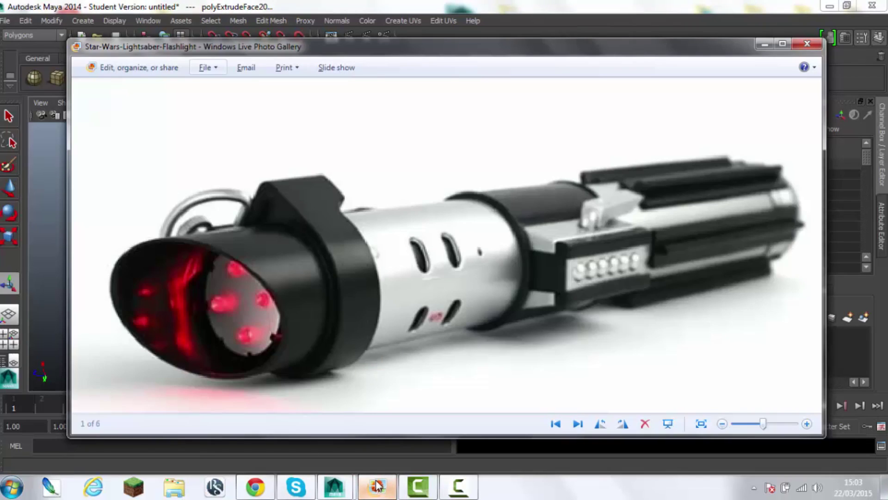
- Hide the reference photo, extend the hilt's end further, and box-select a face ring
left_click(378, 485)
mouse_move(370, 245)
left_mouse_down()
mouse_move(297, 258)
mouse_move(460, 230)
mouse_move(417, 235)
left_mouse_up()
left_click_drag(419, 159, 432, 319)
left_click_drag(431, 319, 435, 269, "alt")
- Extrude the face ring and scale it about 1.4 into a wider collar
key("ctrl+e")
left_click_drag(451, 225, 458, 227)
mouse_move(458, 227)
left_mouse_down("alt")
mouse_move(376, 246)
mouse_move(416, 241)
left_mouse_up("alt")
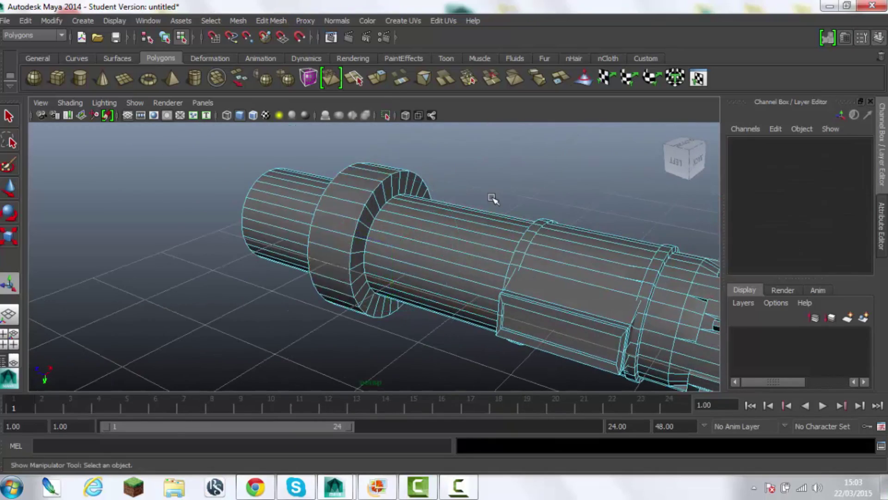
- Add an edge loop across the hilt's front cylinder section, then undo two steps
scroll(422, 234, "up", 3)
left_click(271, 21)
left_click(341, 150)
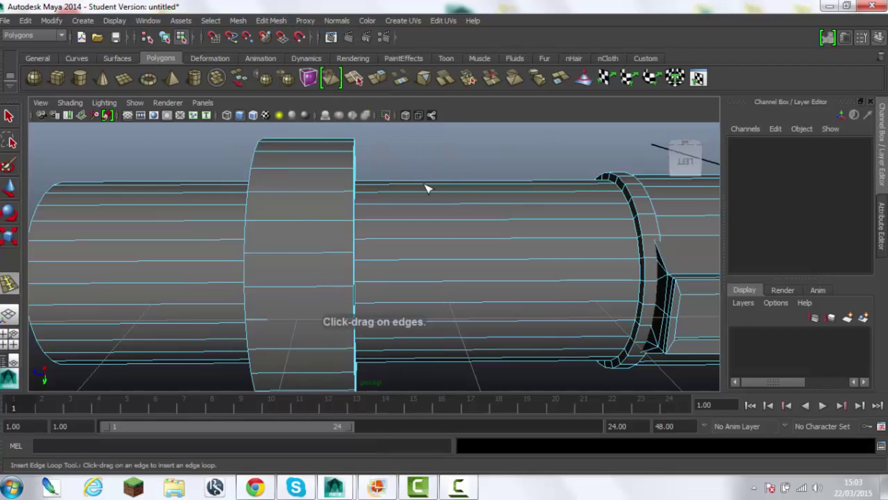
left_click_drag(399, 185, 401, 186)
left_click(401, 186)
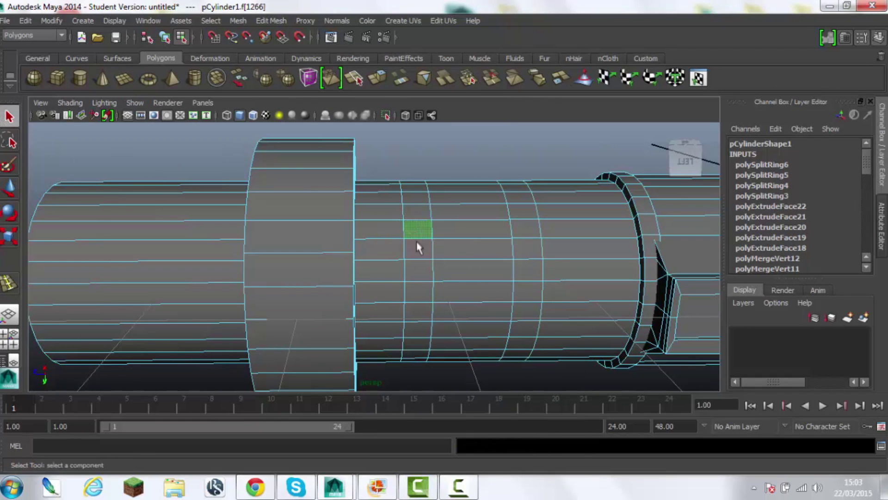
left_click_drag(434, 327, 407, 262, "alt")
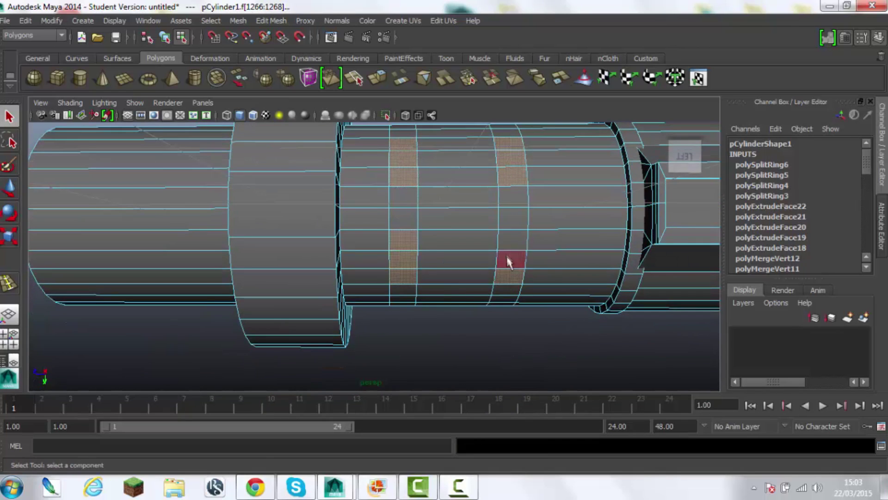
left_click_drag(508, 262, 184, 309, "alt")
key("ctrl+z")
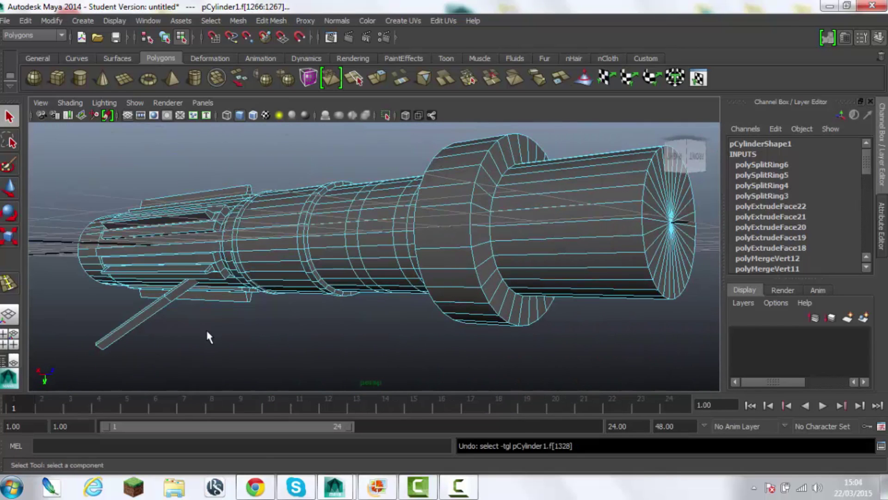
key("ctrl+z")
key("ctrl+z")
- Insert another edge loop around the hilt's front section with the Insert Edge Loop Tool
mouse_move(206, 328)
left_mouse_down("alt")
mouse_move(318, 312)
mouse_move(222, 334)
left_mouse_up("alt")
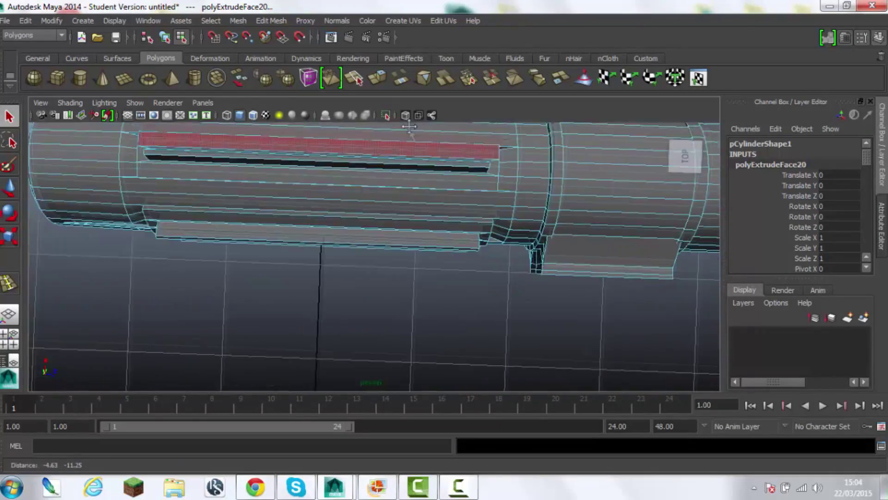
scroll(223, 334, "up", 5)
right_click_drag(212, 194, 210, 149)
left_click(271, 20)
left_click(342, 150)
left_click(216, 187)
left_click(7, 116)
- Trim the selection to two face strips and scale their extrusion inward to 0.918, 0.918, 0.805
left_click(314, 226, "shift")
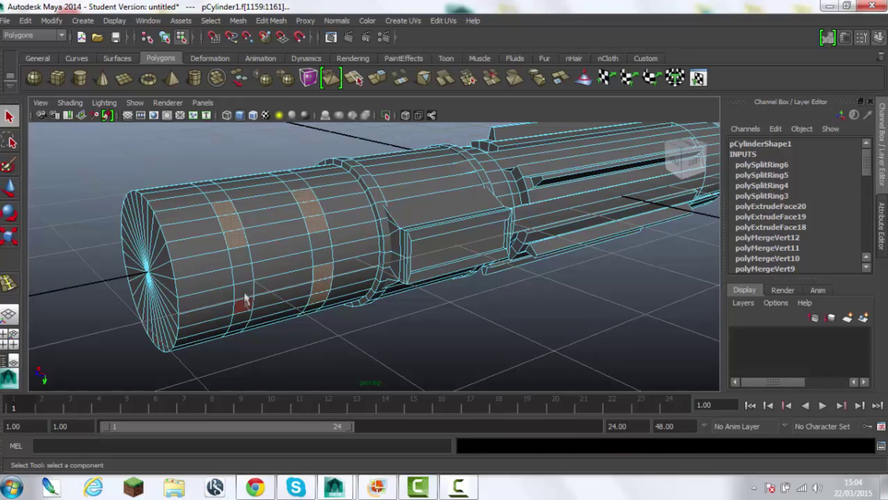
left_click_drag(249, 321, 253, 339, "alt")
scroll(254, 339, "up", 5)
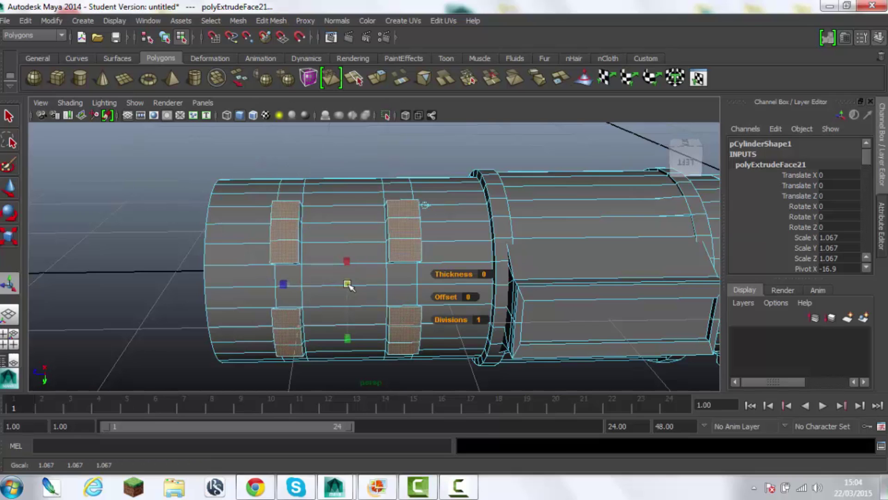
mouse_move(347, 281)
left_mouse_down()
mouse_move(296, 285)
mouse_move(350, 290)
mouse_move(342, 284)
left_mouse_up()
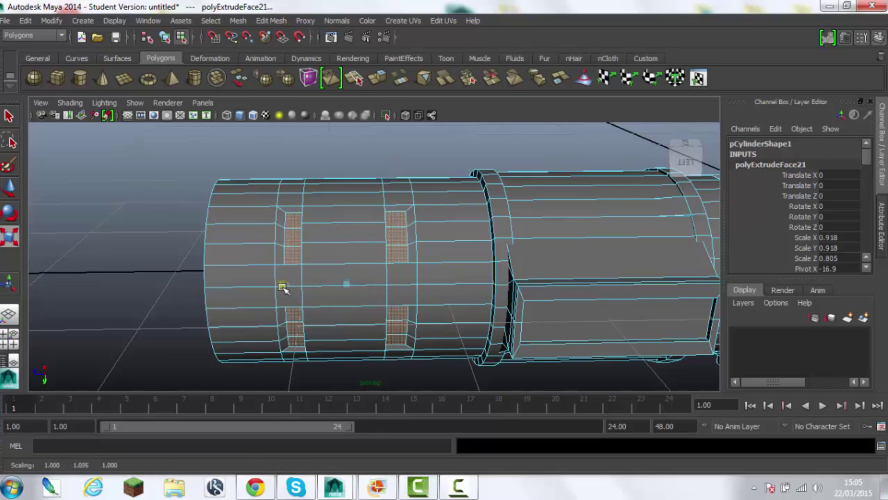
- Undo the scaling, re-extrude the face strip with Ctrl+E, push it inward, then undo the move
key("ctrl+z")
key("ctrl+z")
key("ctrl+z")
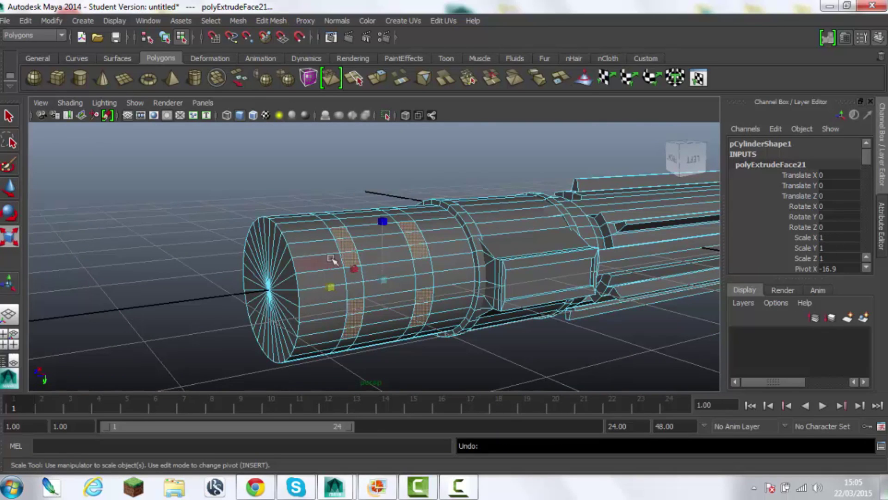
key("ctrl+z")
key("ctrl+e")
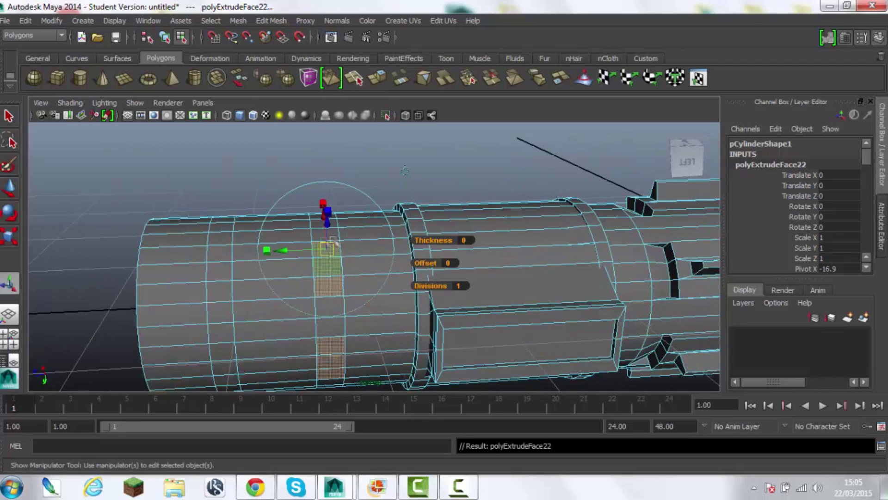
mouse_move(407, 324)
left_mouse_down("alt")
mouse_move(448, 332)
mouse_move(433, 372)
left_mouse_up("alt")
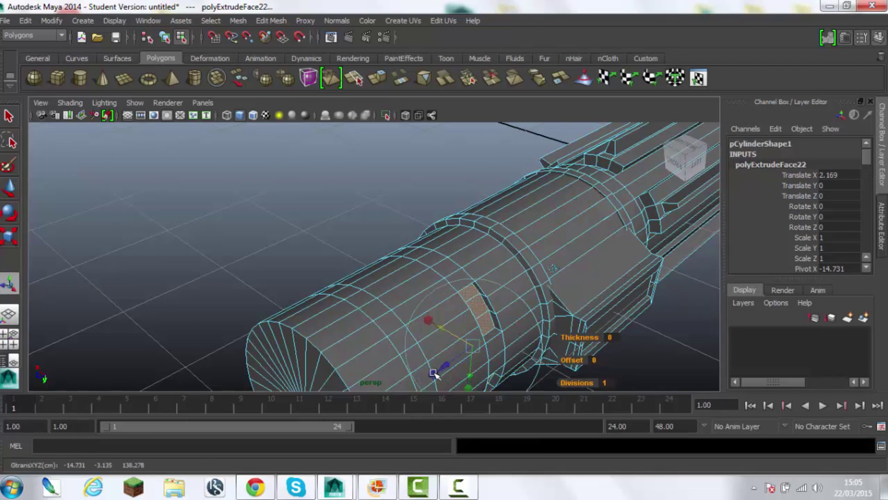
mouse_move(446, 249)
left_mouse_down("alt")
mouse_move(416, 224)
mouse_move(422, 301)
mouse_move(440, 301)
mouse_move(421, 253)
left_mouse_up("alt")
mouse_move(483, 296)
left_mouse_down("alt")
mouse_move(459, 290)
mouse_move(423, 307)
mouse_move(485, 321)
mouse_move(341, 242)
mouse_move(337, 296)
left_mouse_up("alt")
key("ctrl+z")
key("ctrl+z")
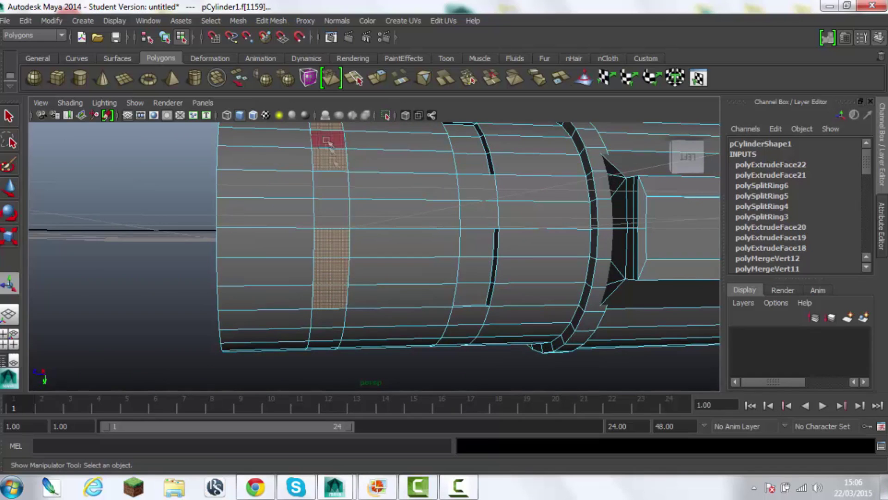
- Undo back to the strip selection, extrude again and sink the strips into the hilt
left_click_drag(327, 141, 410, 242, "alt")
key("ctrl+z")
key("ctrl+z")
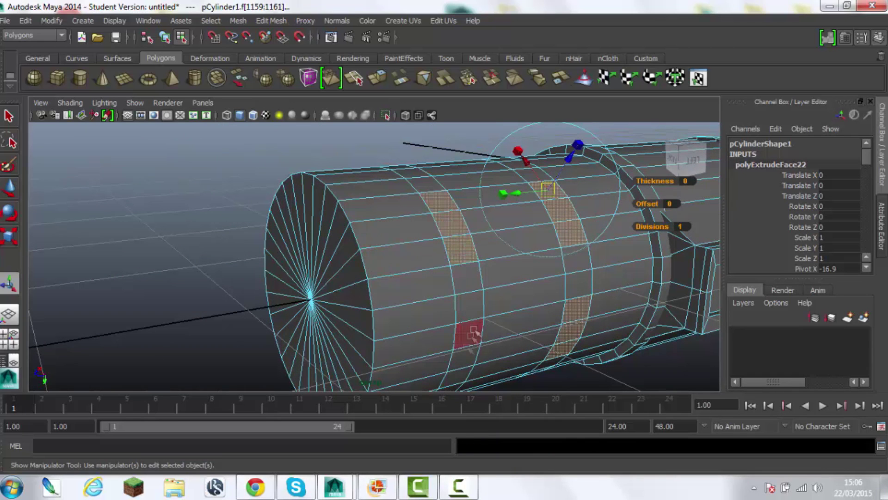
key("ctrl+e")
left_click_drag(420, 249, 426, 254)
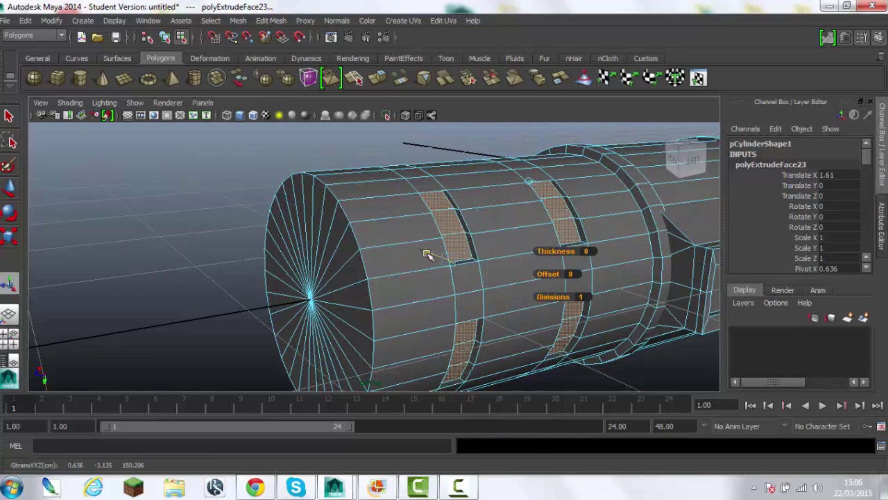
right_click(444, 312)
mouse_move(444, 312)
left_mouse_down("alt")
mouse_move(317, 234)
mouse_move(356, 238)
left_mouse_up("alt")
middle_click_drag(357, 238, 431, 247, "alt")
- Redo the inward push so the strips become recessed slots, then clear the selection
key("ctrl+z")
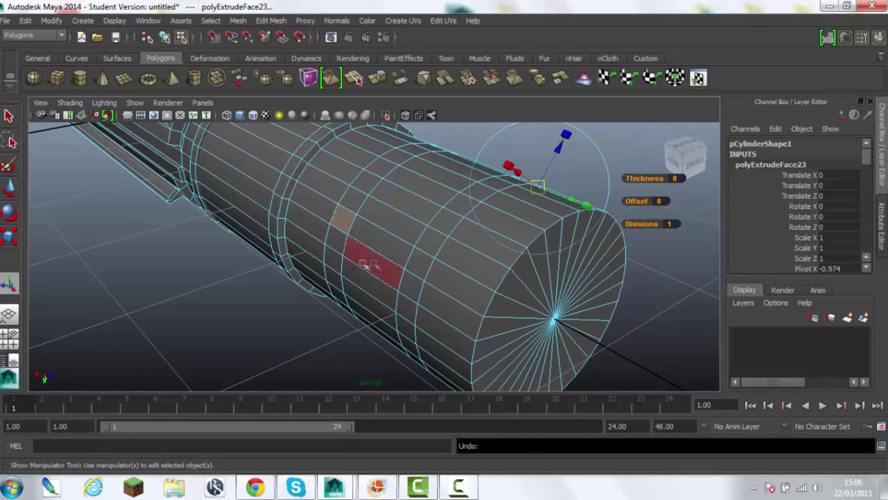
key("ctrl+z")
key("ctrl+z")
left_click_drag(404, 268, 417, 300)
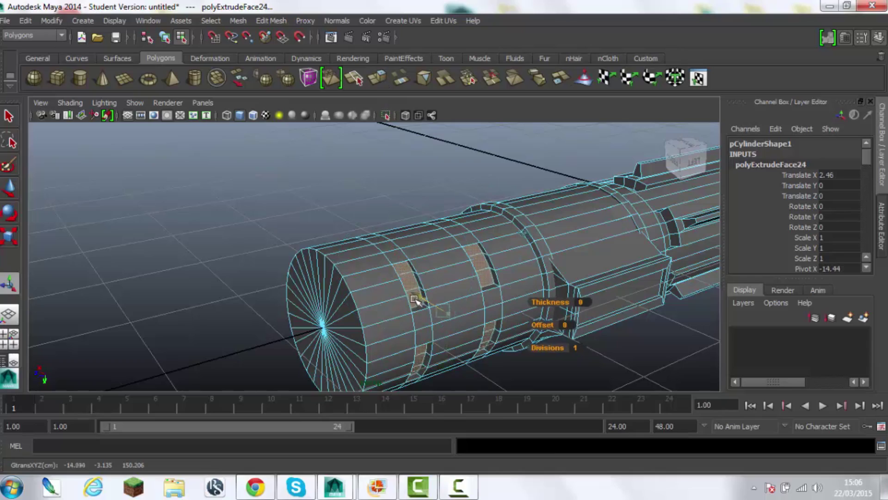
mouse_move(441, 345)
left_mouse_down("alt")
mouse_move(383, 213)
mouse_move(440, 267)
left_mouse_up("alt")
left_click(382, 211)
- Select the hilt in vertex mode and zoom in to inspect the slot from several angles
left_click(440, 268)
scroll(290, 234, "up", 5)
right_click_drag(290, 235, 268, 235)
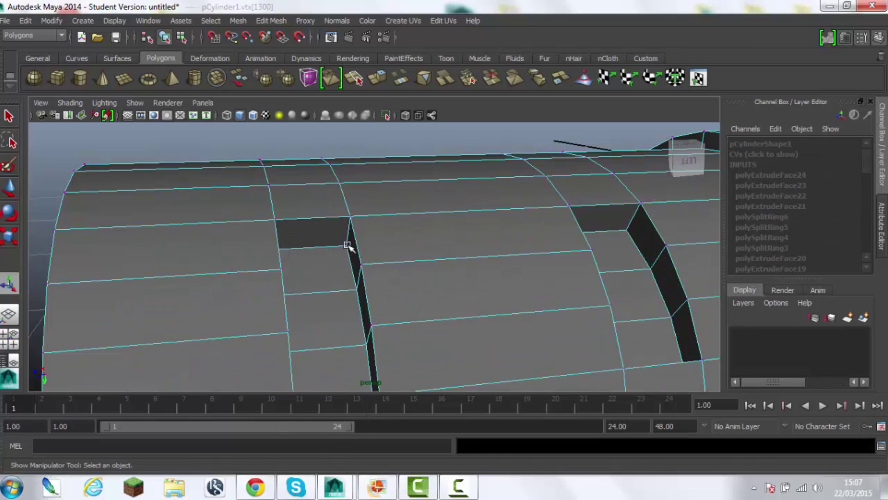
scroll(417, 254, "up", 5)
scroll(70, 292, "down", 3)
right_click_drag(404, 263, 439, 268, "alt")
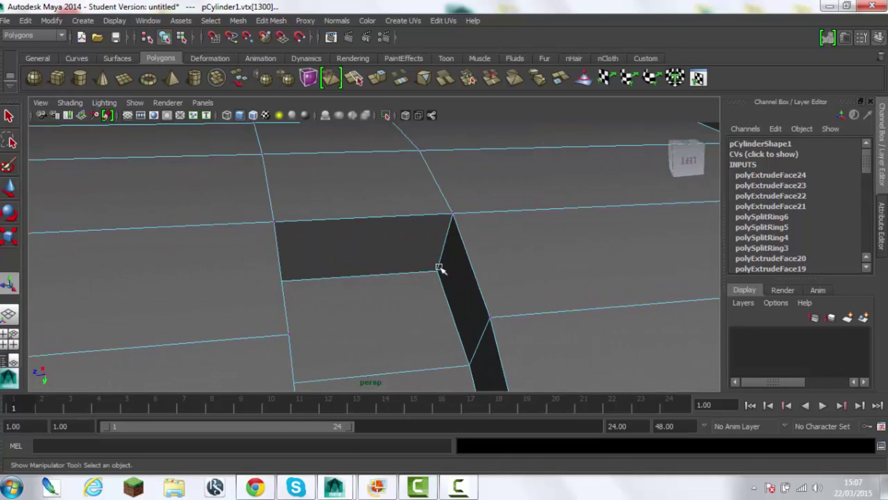
mouse_move(391, 302)
left_mouse_down("alt")
mouse_move(304, 174)
mouse_move(428, 264)
left_mouse_up("alt")
mouse_move(333, 253)
left_mouse_down("alt")
mouse_move(212, 190)
mouse_move(417, 272)
left_mouse_up("alt")
left_click_drag(191, 246, 344, 237, "alt")
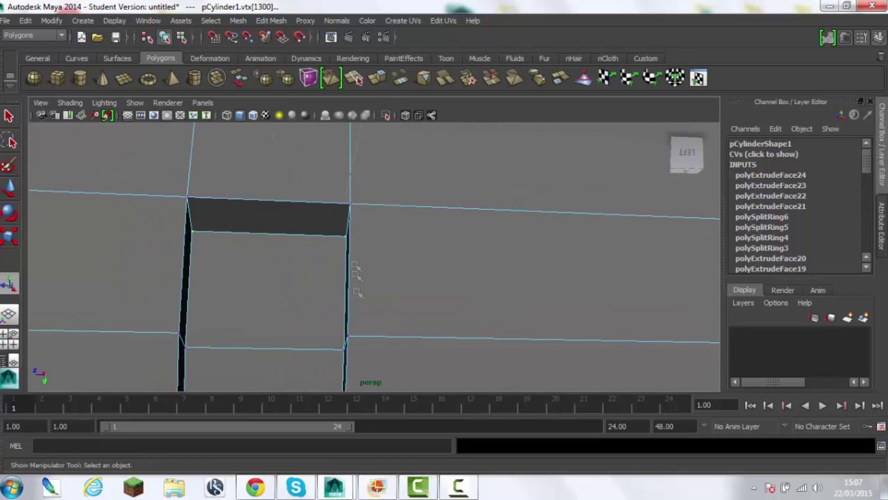
scroll(356, 276, "down", 5)
- Scale the slot vertices slightly, undo one scaling, and review the slots from the side
key("r")
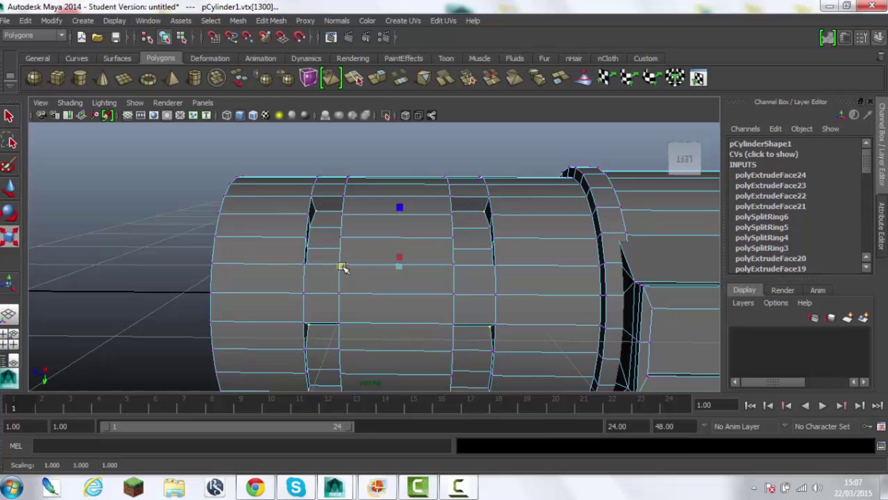
left_click_drag(401, 269, 390, 287, "alt")
key("ctrl+z")
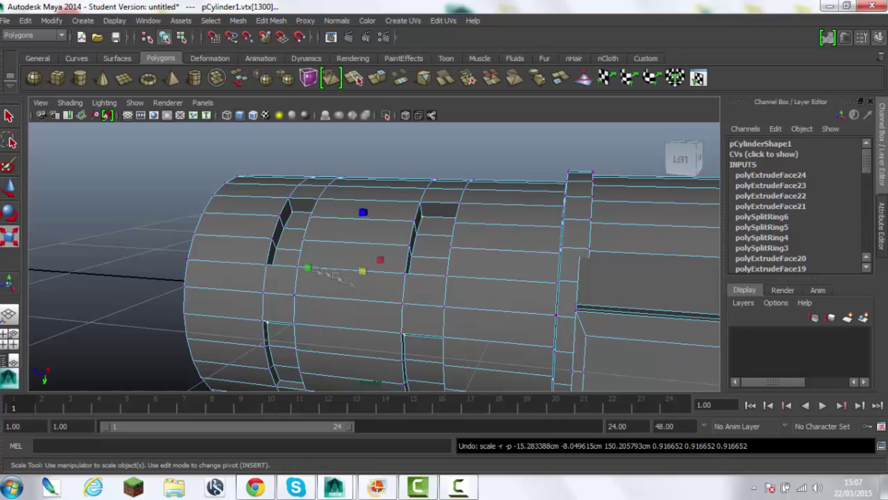
left_click_drag(315, 268, 407, 229, "alt")
scroll(367, 305, "up", 5)
mouse_move(367, 305)
left_mouse_down("alt")
mouse_move(367, 256)
mouse_move(391, 268)
left_mouse_up("alt")
middle_click_drag(390, 268, 342, 199, "alt")
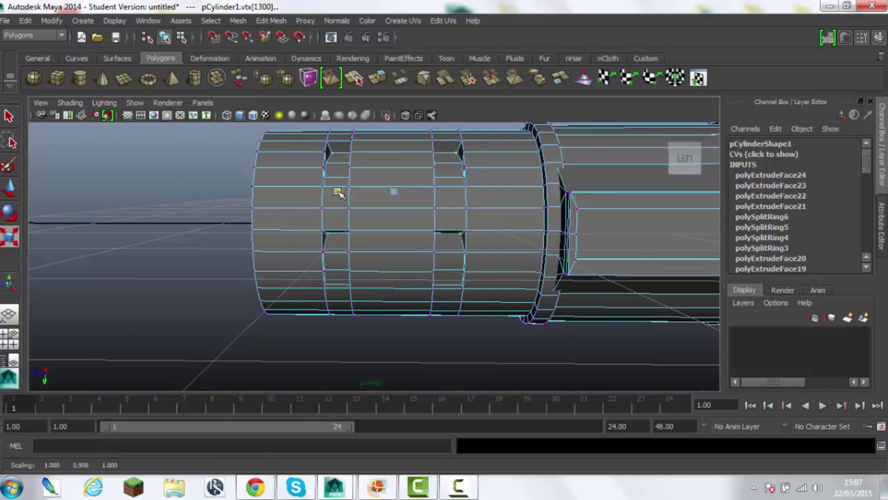
scroll(339, 192, "down", 5)
- Return to object mode with F8, then switch to face editing on the end cap
key("F8")
mouse_move(256, 199)
left_mouse_down("alt")
mouse_move(349, 213)
mouse_move(304, 212)
mouse_move(300, 298)
mouse_move(383, 218)
left_mouse_up("alt")
scroll(349, 212, "down", 5)
right_click_drag(383, 217, 369, 235)
mouse_move(369, 235)
left_mouse_down("alt")
mouse_move(284, 267)
mouse_move(398, 217)
mouse_move(347, 247)
left_mouse_up("alt")
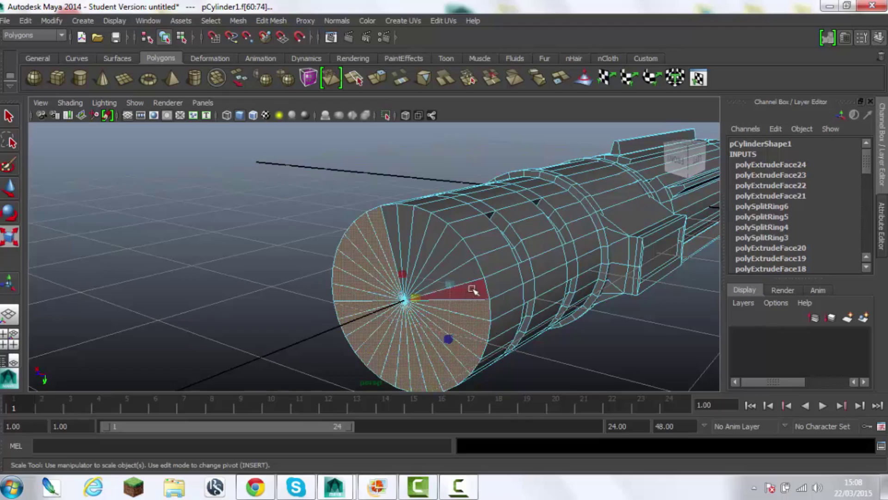
- Extrude all the end cap faces and pull them out to lengthen the hilt
mouse_move(431, 235)
left_mouse_down("alt")
mouse_move(312, 301)
mouse_move(376, 254)
mouse_move(132, 277)
mouse_move(324, 231)
mouse_move(287, 259)
left_mouse_up("alt")
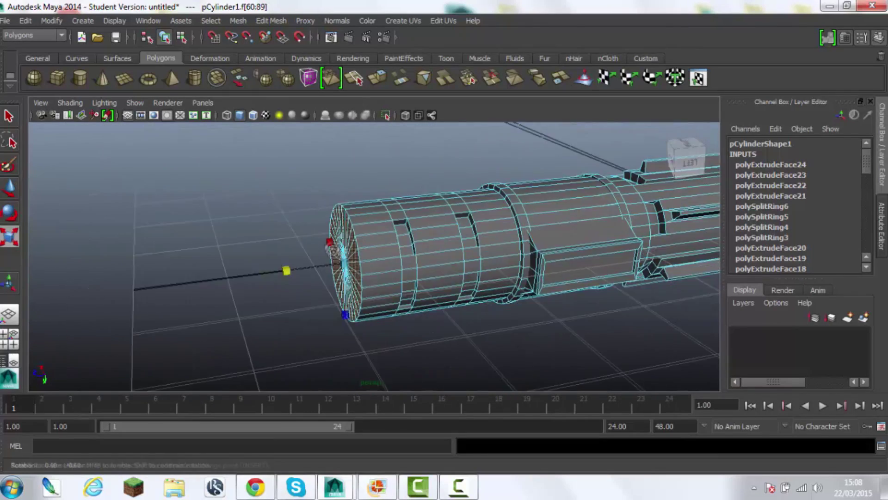
left_click(382, 78)
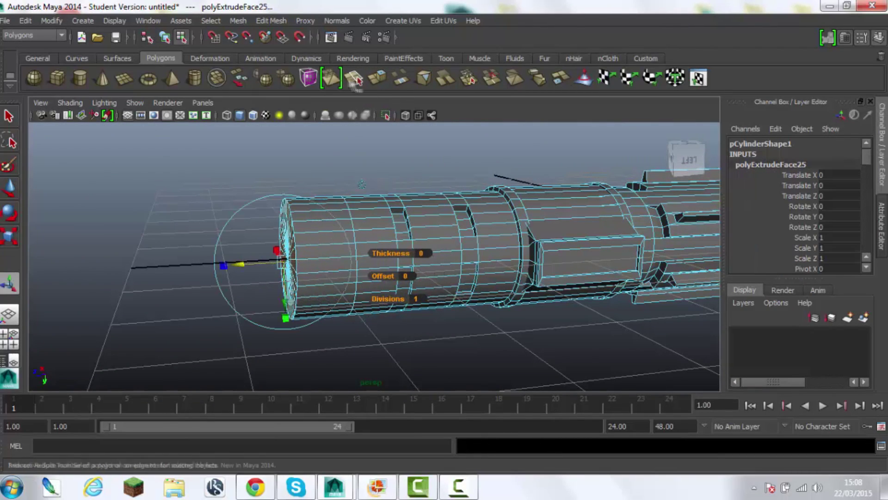
left_click_drag(251, 260, 199, 272)
- Extrude the new section's face ring and scale it outward into a wide flange
double_click(303, 218)
mouse_move(304, 218)
left_mouse_down("alt")
mouse_move(485, 337)
mouse_move(416, 277)
mouse_move(377, 174)
left_mouse_up("alt")
key("ctrl+e")
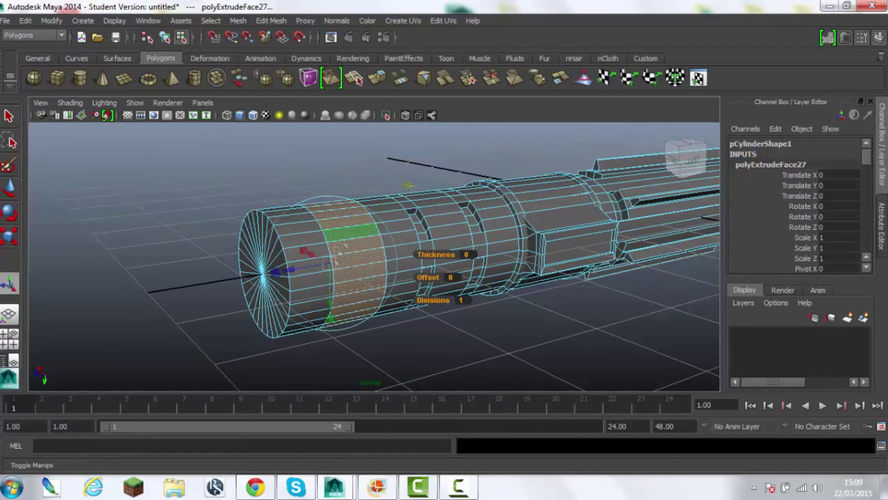
mouse_move(348, 268)
left_mouse_down()
mouse_move(483, 188)
mouse_move(307, 277)
left_mouse_up()
- Select a flange rim vertex in vertex mode and ready the Move tool
scroll(307, 278, "up", 3)
right_click_drag(353, 226, 297, 226)
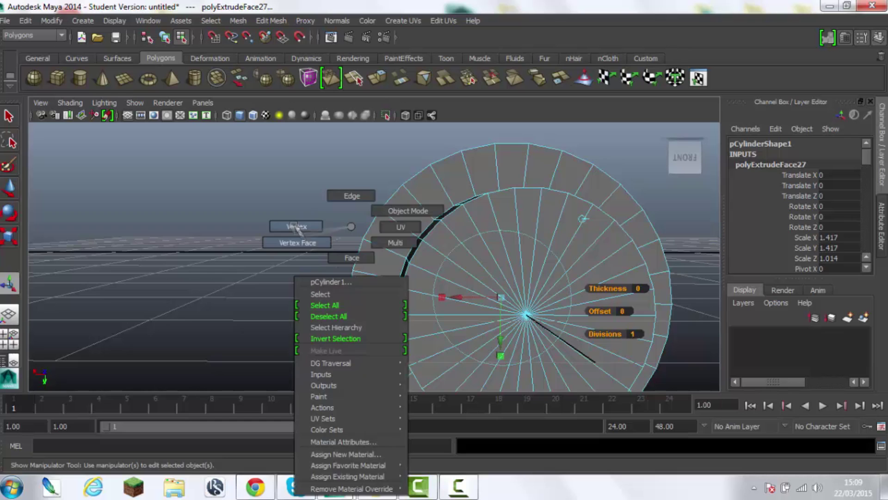
left_click(354, 272)
left_click_drag(354, 272, 432, 266, "alt")
key("w")
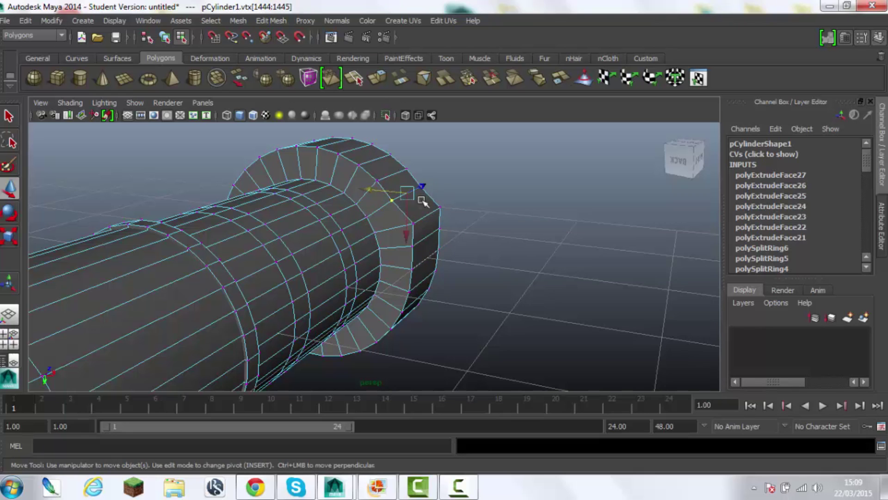
- Move the flange rim and corner vertices along X to square off the collar's outer edge
left_click_drag(419, 198, 441, 200)
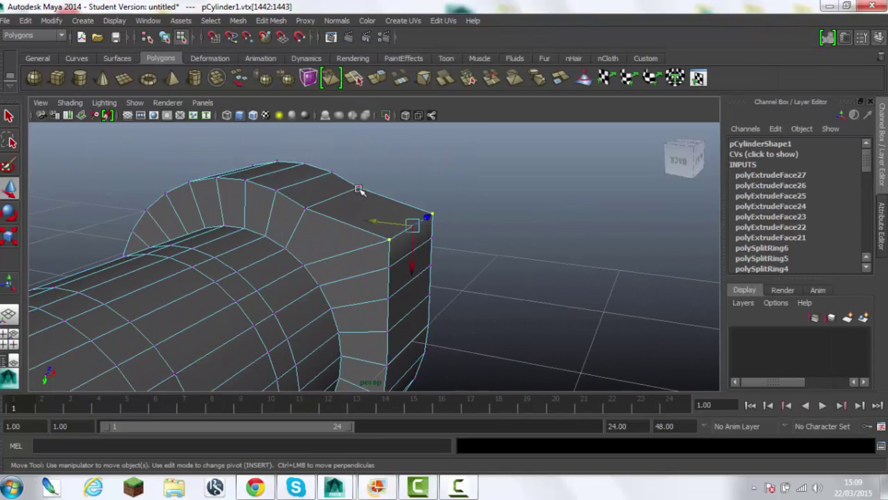
mouse_move(296, 197)
left_mouse_down()
mouse_move(285, 186)
mouse_move(406, 327)
mouse_move(331, 262)
mouse_move(279, 263)
left_mouse_up()
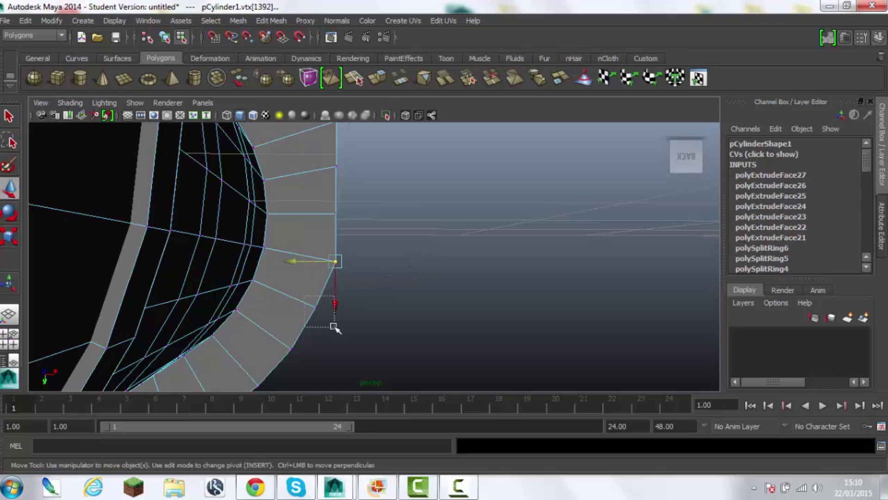
mouse_move(287, 363)
left_mouse_down()
mouse_move(318, 363)
mouse_move(326, 348)
mouse_move(447, 363)
mouse_move(385, 330)
mouse_move(396, 274)
mouse_move(370, 299)
left_mouse_up()
left_click(370, 293)
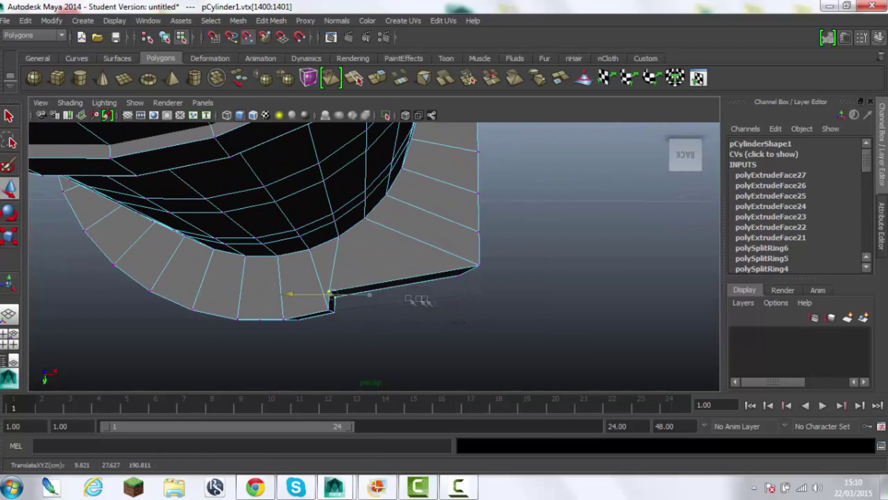
left_click(334, 313)
left_click_drag(460, 311, 440, 225, "alt")
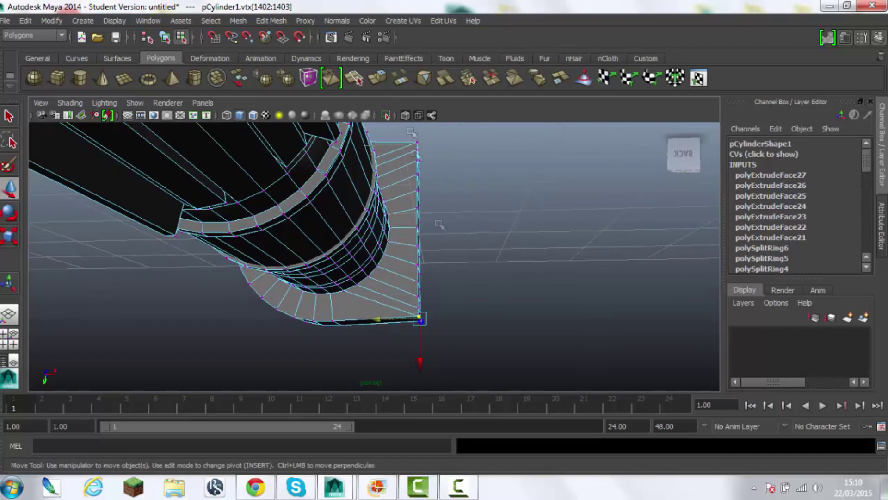
left_click_drag(379, 233, 357, 231)
- Compare the collar with the reference photo, undo the last vertex move, and deselect
left_click(377, 485)
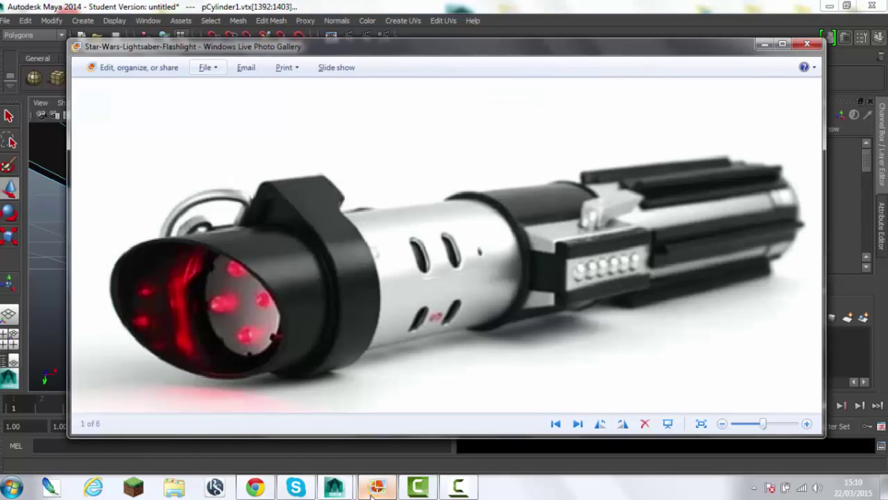
left_click_drag(439, 323, 459, 343, "alt")
key("ctrl+z")
key("ctrl+z")
key("ctrl+z")
mouse_move(422, 252)
left_mouse_down("alt")
mouse_move(407, 238)
mouse_move(345, 352)
left_mouse_up("alt")
mouse_move(425, 305)
left_mouse_down("alt")
mouse_move(381, 369)
mouse_move(348, 349)
left_mouse_up("alt")
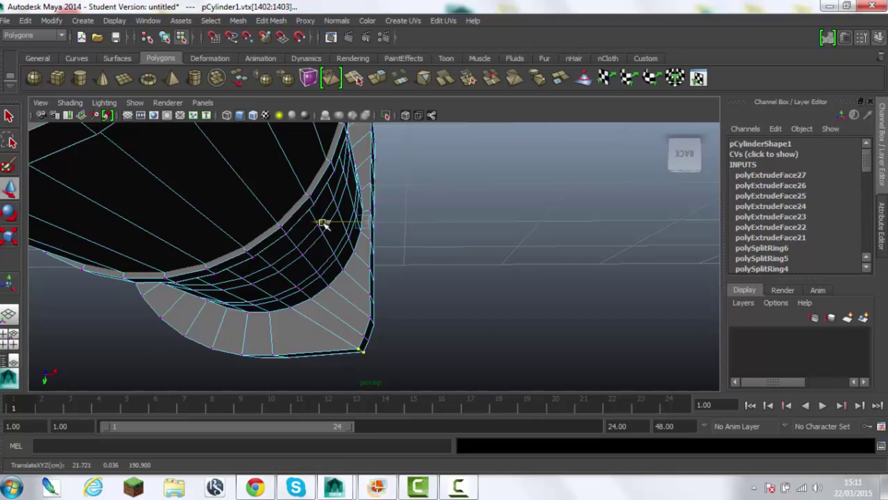
mouse_move(318, 221)
left_mouse_down("alt")
mouse_move(417, 278)
mouse_move(402, 254)
mouse_move(351, 277)
left_mouse_up("alt")
left_click(416, 347)
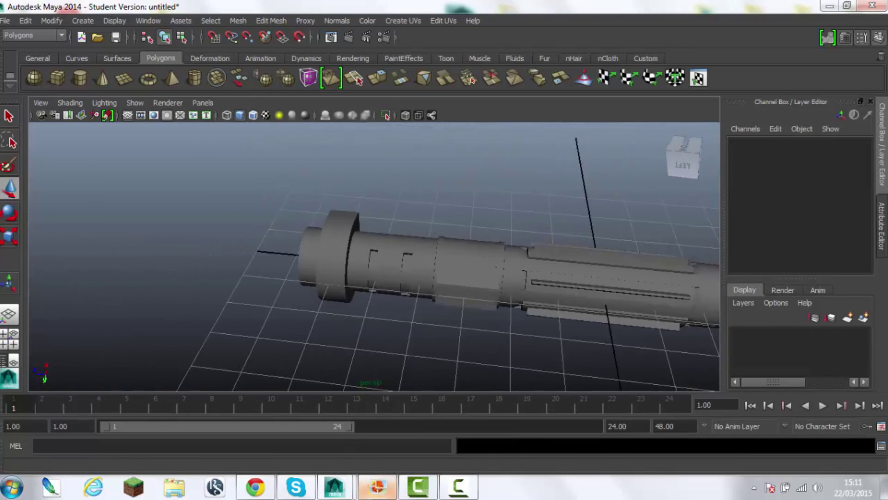
- Check the reference photo and select the vertices of the hilt's front end ring
key("alt+Tab")
key("alt+Tab")
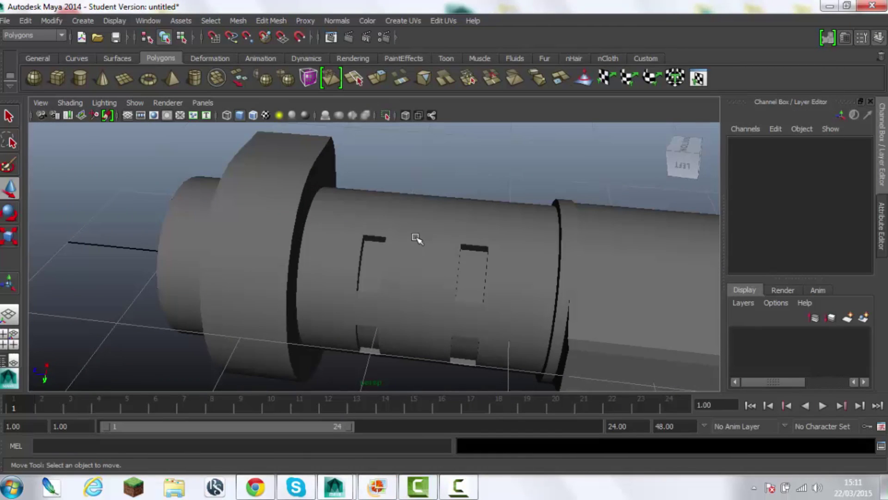
key("alt+Tab")
key("alt+Tab")
right_click_drag(349, 254, 353, 194)
left_click_drag(324, 259, 175, 267, "alt")
right_click_drag(277, 242, 218, 241)
left_click_drag(271, 215, 284, 340)
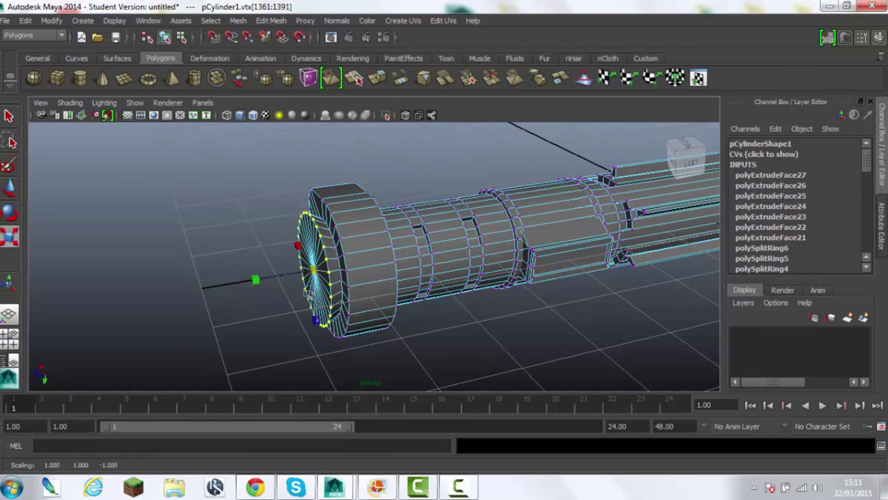
left_click(387, 493)
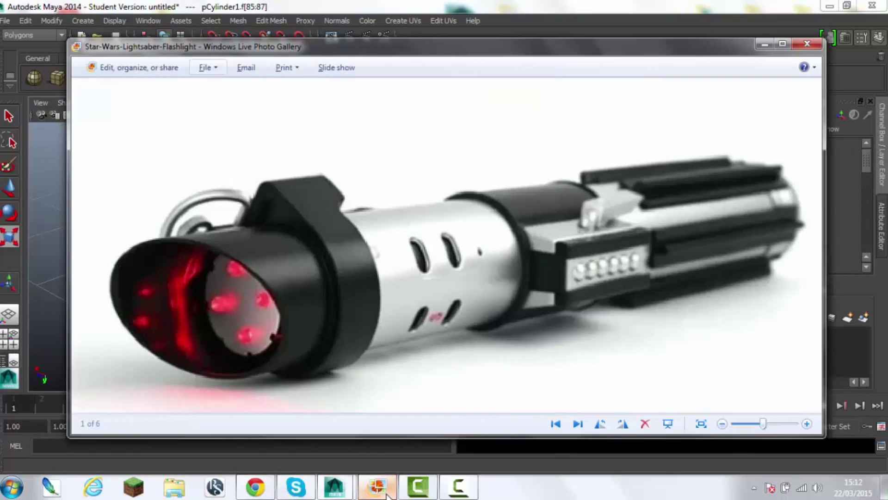
left_click(386, 493)
- Select all the end cap faces at the hilt's front end
left_click(254, 388)
scroll(370, 317, "down", 3)
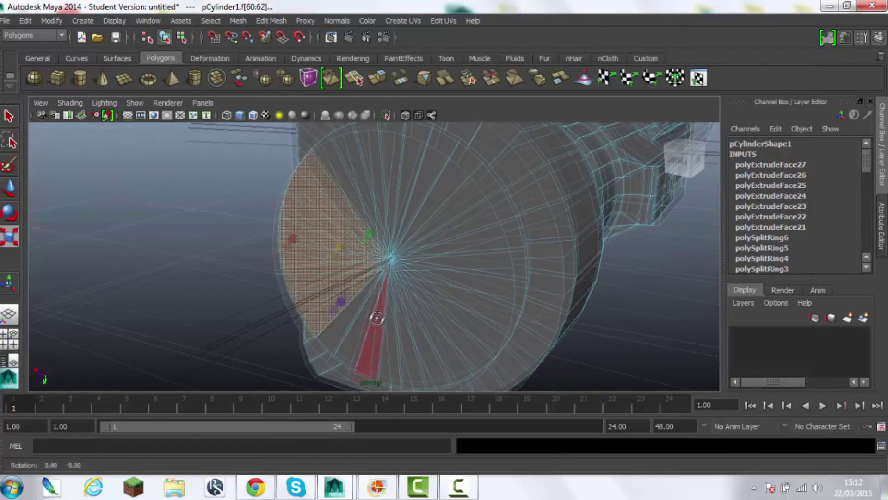
left_click(375, 336, "shift")
left_click_drag(375, 336, 457, 279, "alt")
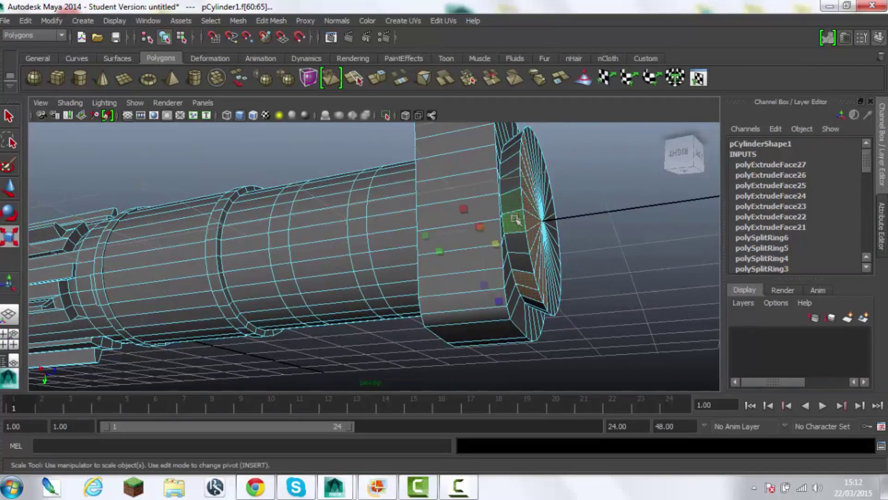
mouse_move(526, 296)
left_mouse_down("alt")
mouse_move(398, 308)
mouse_move(522, 222)
left_mouse_up("alt")
mouse_move(563, 129)
left_mouse_down("shift")
mouse_move(501, 208)
mouse_move(382, 142)
mouse_move(325, 311)
left_mouse_up("shift")
left_click(344, 148, "shift")
scroll(325, 311, "down", 3)
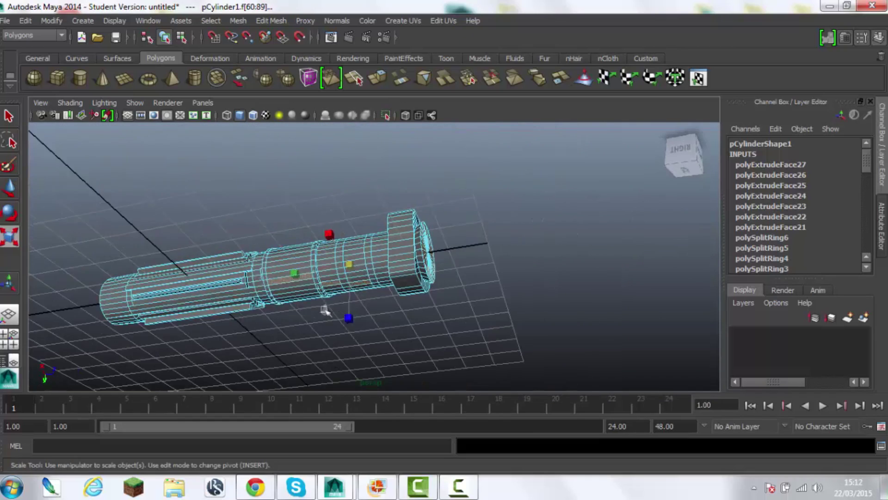
scroll(325, 311, "up", 3)
left_click_drag(325, 311, 418, 160, "alt")
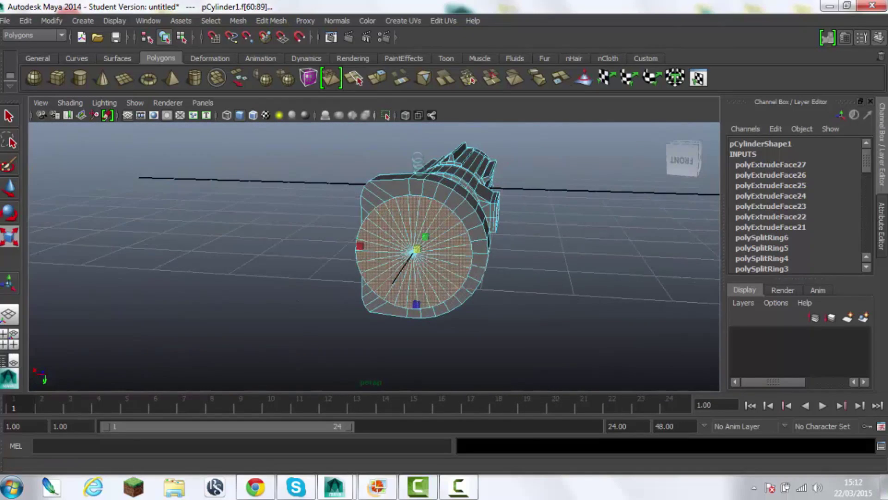
- Extrude the selected end cap faces and pick a face at the hilt's end
key("ctrl+e")
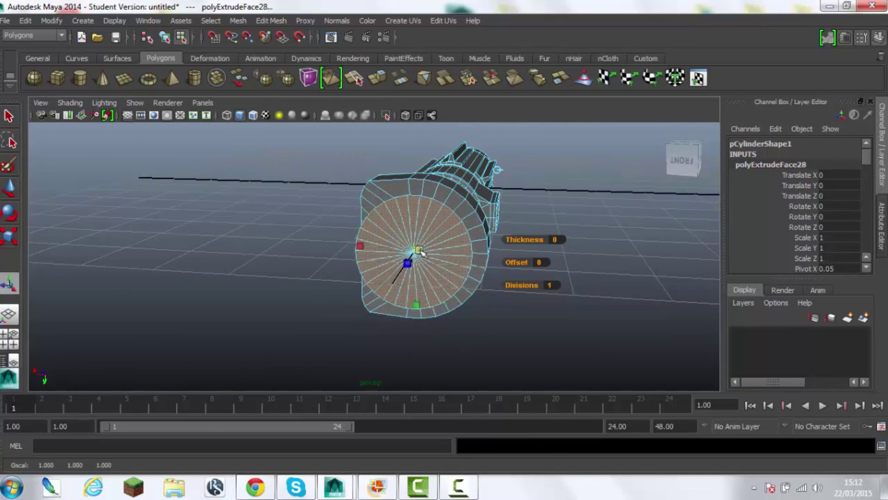
mouse_move(419, 252)
left_mouse_down("alt")
mouse_move(324, 203)
mouse_move(416, 199)
mouse_move(280, 210)
left_mouse_up("alt")
left_click(298, 194)
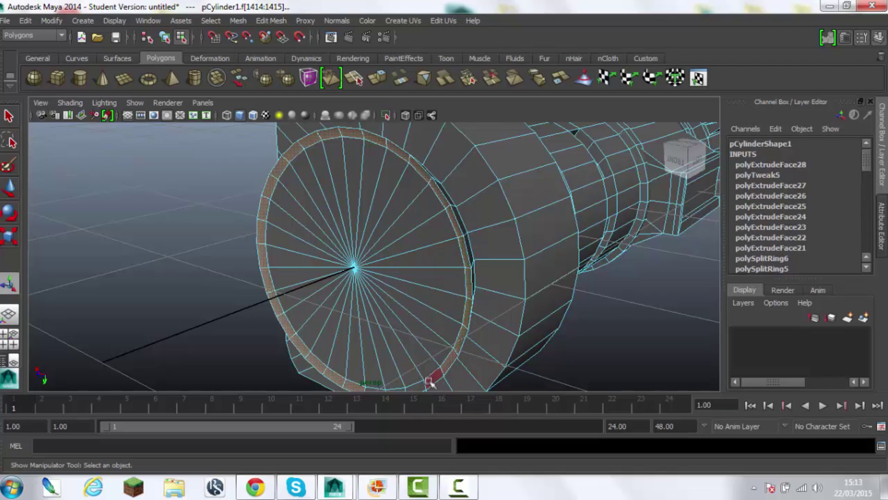
left_click_drag(429, 380, 417, 324, "alt")
right_click_drag(307, 260, 278, 278, "alt")
mouse_move(277, 278)
left_mouse_down("alt")
mouse_move(355, 194)
mouse_move(324, 185)
mouse_move(393, 162)
mouse_move(416, 142)
mouse_move(473, 153)
left_mouse_up("alt")
- Extrude the end cap again, pull it out into a long tube, and reselect its end face
key("ctrl+e")
left_click_drag(355, 243, 243, 260)
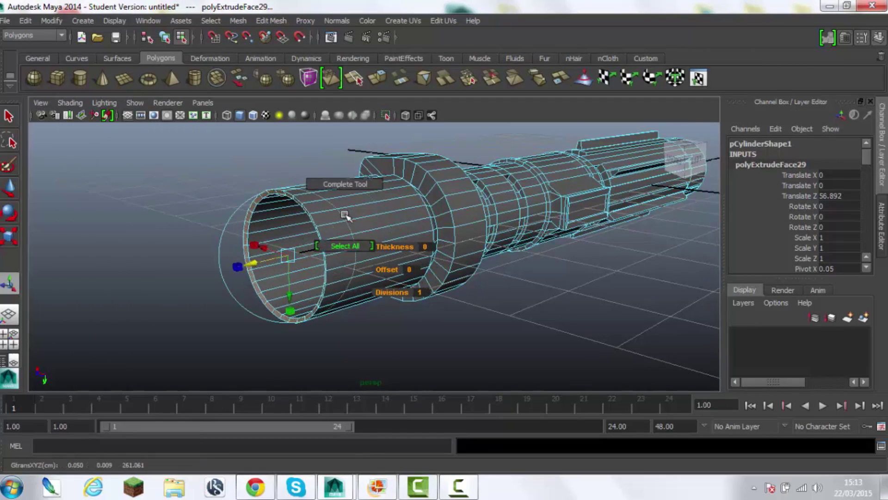
left_click(342, 208)
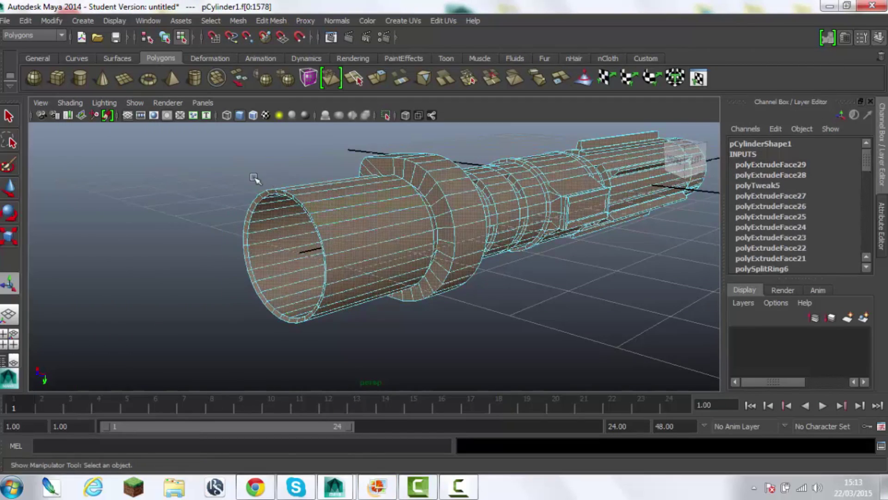
left_click_drag(342, 208, 340, 283, "alt")
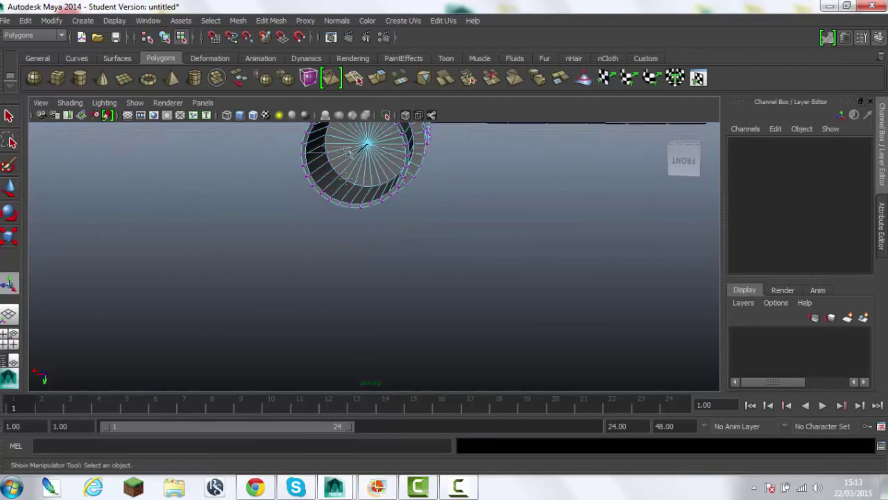
key("ctrl+z")
key("ctrl+z")
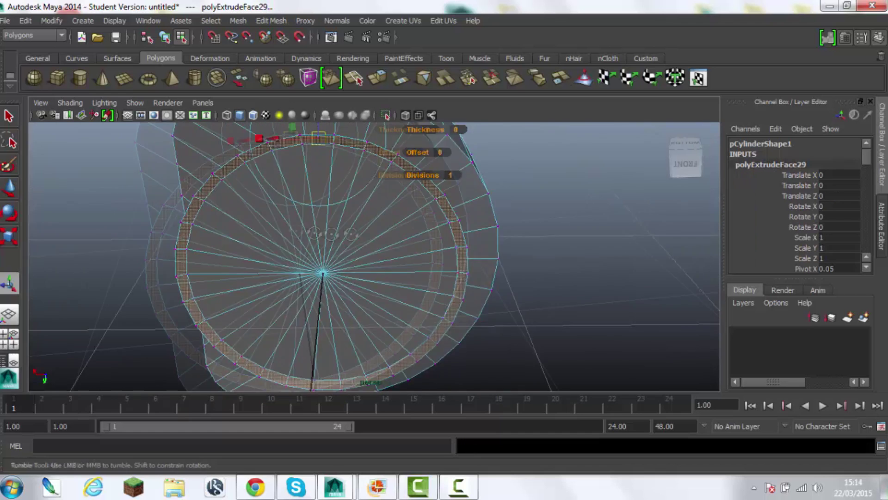
left_click_drag(340, 283, 194, 217, "alt")
- Extrude the tube's end face once more outward and convert it to its vertex ring
right_click_drag(159, 229, 162, 235, "shift")
right_click(162, 234)
left_click_drag(162, 233, 336, 284, "alt")
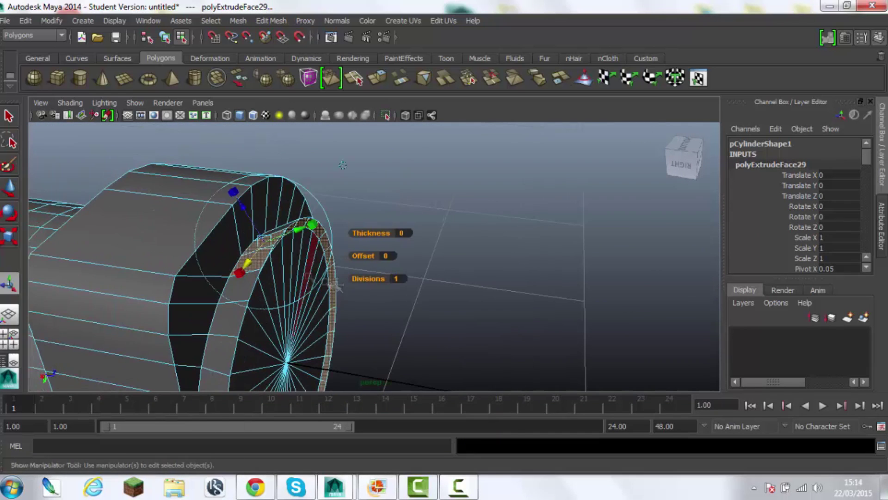
scroll(253, 251, "down", 3)
left_click(377, 78)
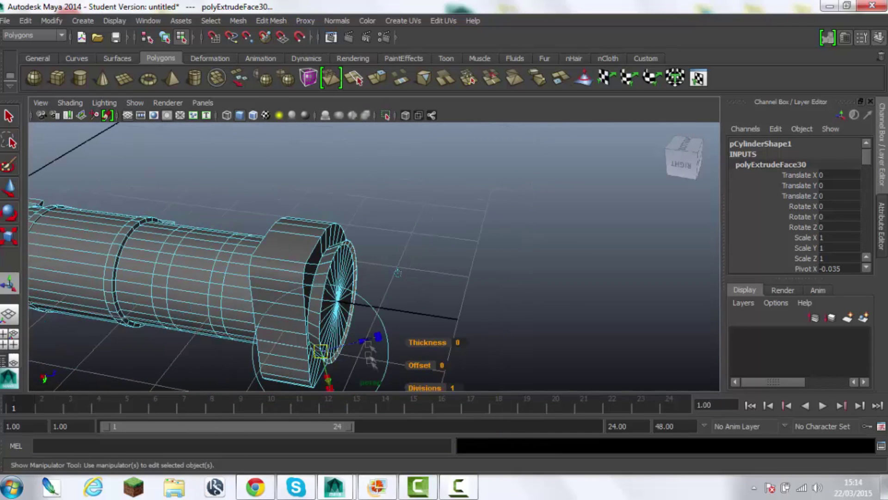
mouse_move(416, 314)
left_mouse_down()
mouse_move(462, 321)
mouse_move(492, 236)
mouse_move(485, 263)
left_mouse_up()
key("ctrl+F9")
- Rotate the tube's end vertex ring to slant the open end
key("w")
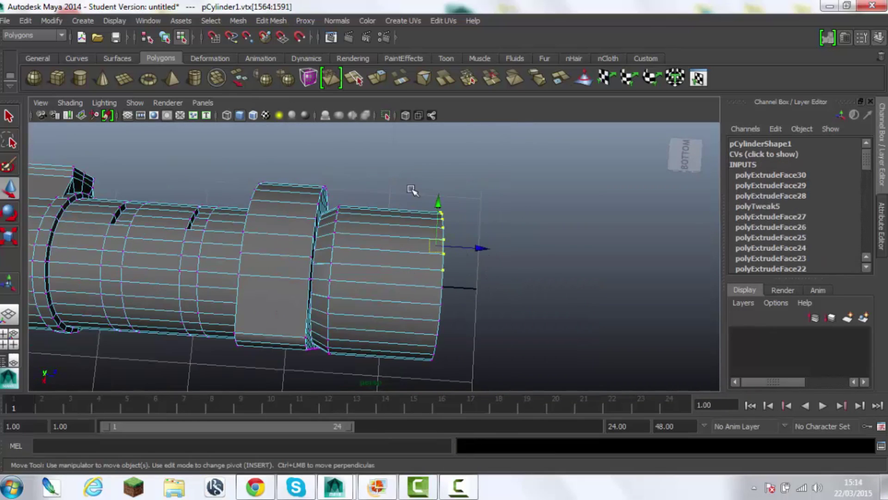
key("e")
mouse_move(468, 373)
left_mouse_down("alt")
mouse_move(268, 342)
mouse_move(440, 318)
mouse_move(412, 341)
mouse_move(444, 338)
mouse_move(418, 321)
left_mouse_up("alt")
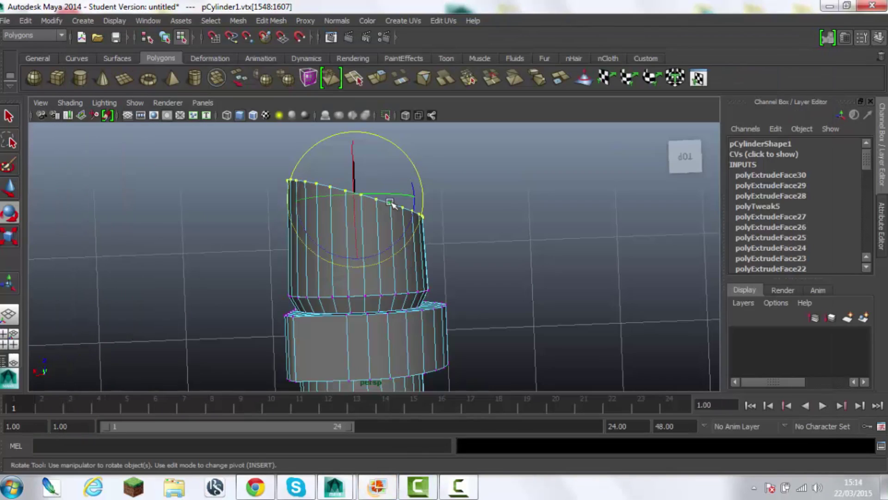
key("w")
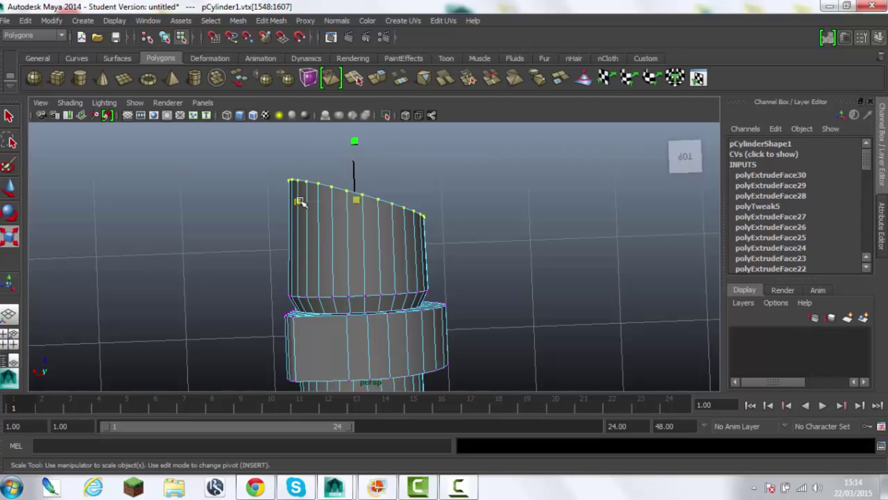
left_click(456, 218)
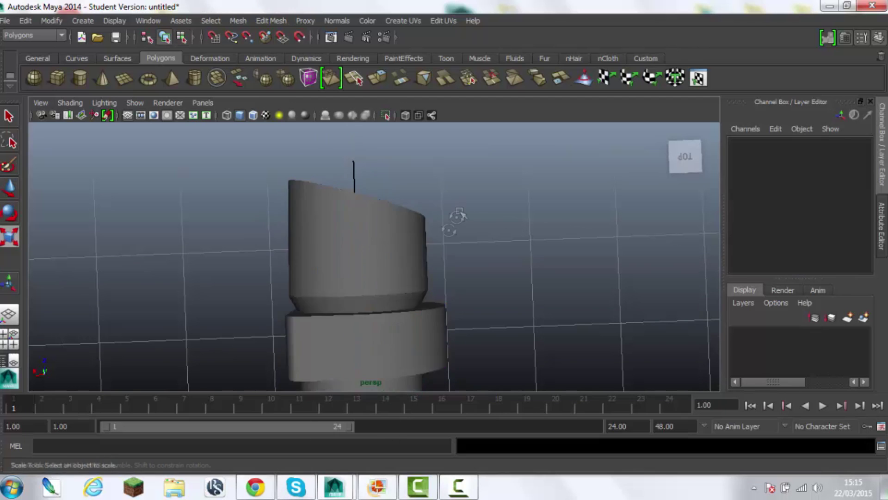
- Select the outer and inner rim faces around the tube's slanted open end
mouse_move(456, 218)
left_mouse_down("alt")
mouse_move(273, 331)
mouse_move(488, 331)
left_mouse_up("alt")
right_click_drag(488, 331, 336, 300, "alt")
left_click_drag(336, 299, 351, 259, "alt")
right_click_drag(357, 254, 356, 268)
left_click(327, 277)
mouse_move(327, 277)
left_mouse_down("alt")
mouse_move(370, 259)
mouse_move(363, 254)
left_mouse_up("alt")
left_click(363, 254, "shift")
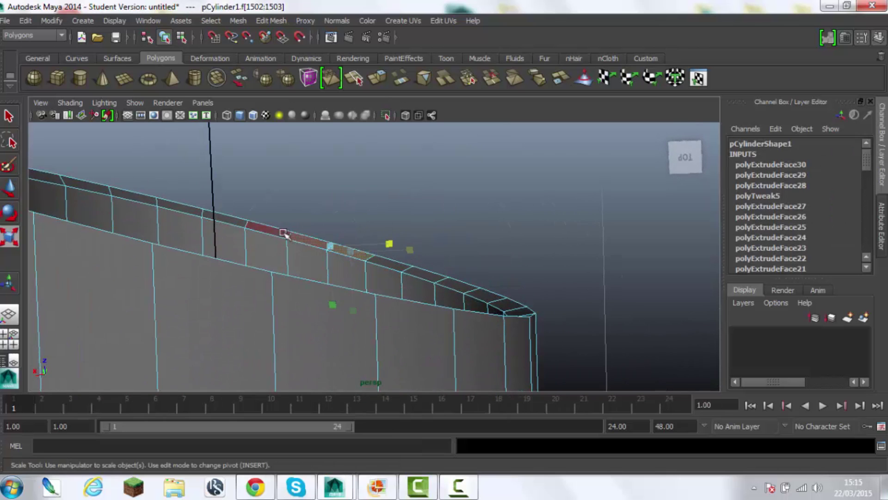
mouse_move(520, 313)
left_mouse_down("alt")
mouse_move(362, 341)
mouse_move(159, 184)
left_mouse_up("alt")
left_click(363, 341, "shift")
left_click_drag(136, 349, 115, 317, "alt")
left_click(114, 317, "shift")
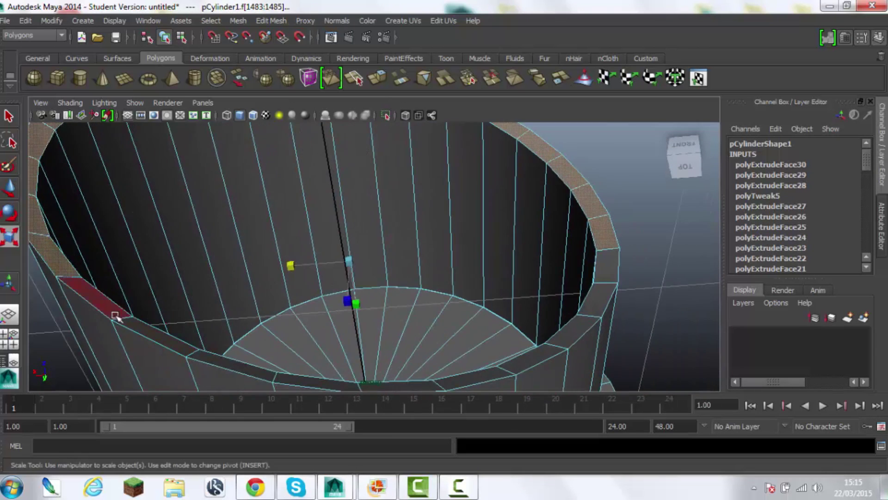
mouse_move(588, 252)
left_mouse_down("alt")
mouse_move(267, 333)
mouse_move(386, 298)
mouse_move(387, 204)
left_mouse_up("alt")
- Extrude the rim faces, pushing them 1.827 along Z and scaling to 0.95 for an inner lip
key("ctrl+e")
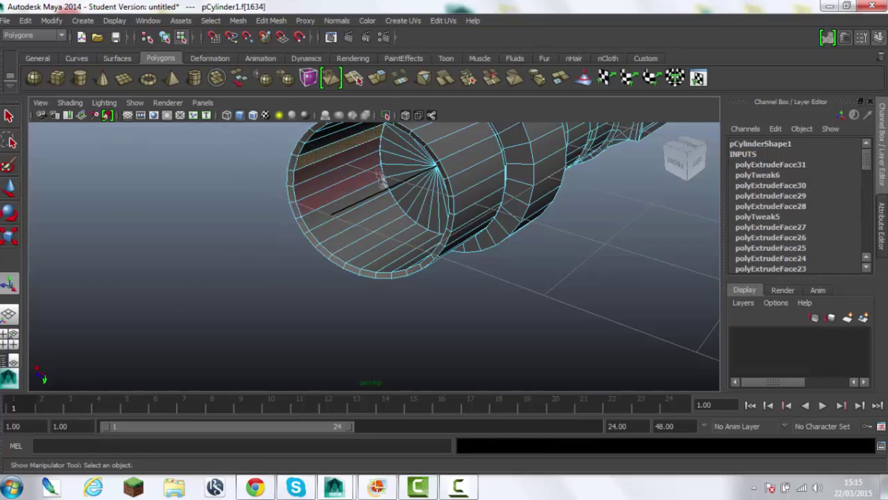
scroll(406, 151, "up", 3)
left_click_drag(407, 150, 399, 232, "alt")
mouse_move(370, 203)
left_mouse_down("alt")
mouse_move(407, 240)
mouse_move(352, 236)
left_mouse_up("alt")
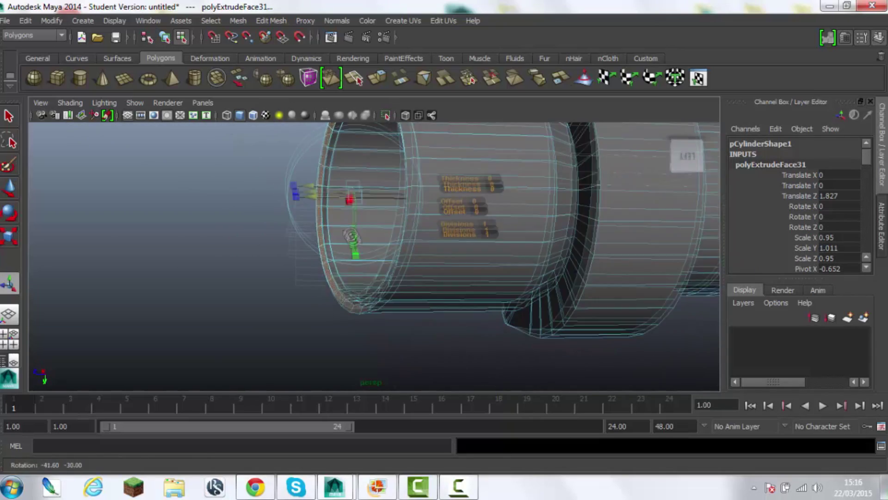
right_click_drag(406, 198, 462, 200)
mouse_move(462, 200)
left_mouse_down("alt")
mouse_move(495, 234)
mouse_move(268, 260)
left_mouse_up("alt")
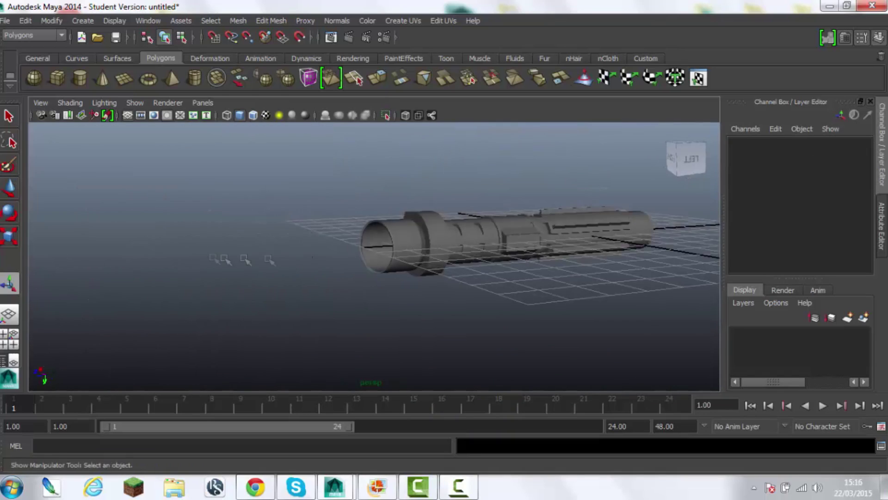
- Extrude a face on the hilt's side and narrow it into the clip
mouse_move(270, 261)
right_mouse_down("alt")
mouse_move(347, 293)
mouse_move(436, 287)
right_mouse_up("alt")
left_click(377, 487)
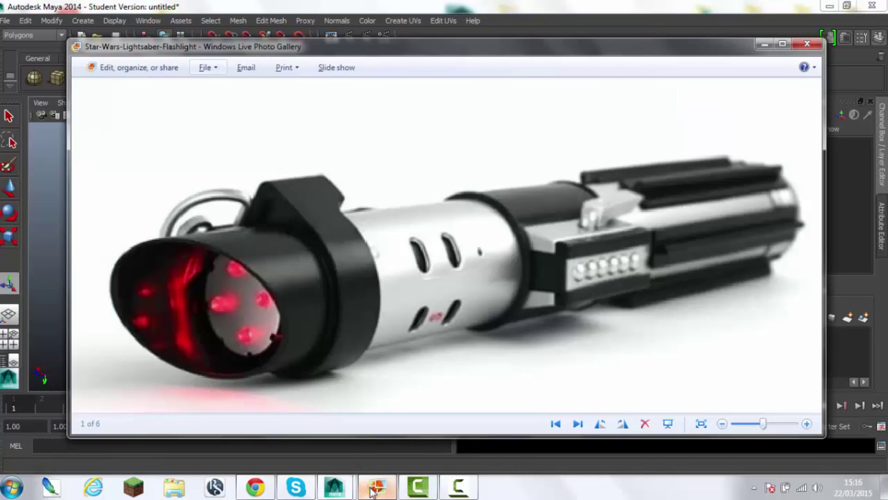
left_click(371, 492)
left_click_drag(324, 259, 412, 277, "alt")
left_click(453, 291)
right_click_drag(453, 291, 450, 307)
left_click(450, 307)
key("ctrl+e")
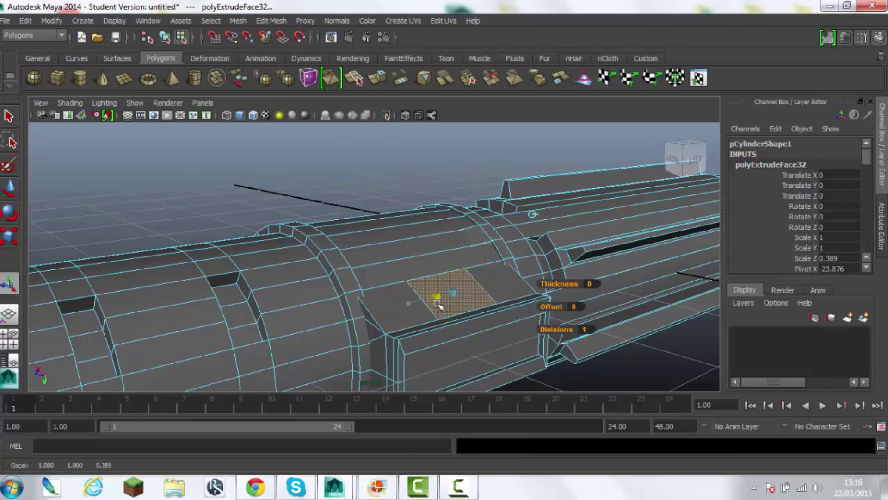
mouse_move(424, 287)
left_mouse_down()
mouse_move(439, 291)
mouse_move(416, 259)
left_mouse_up()
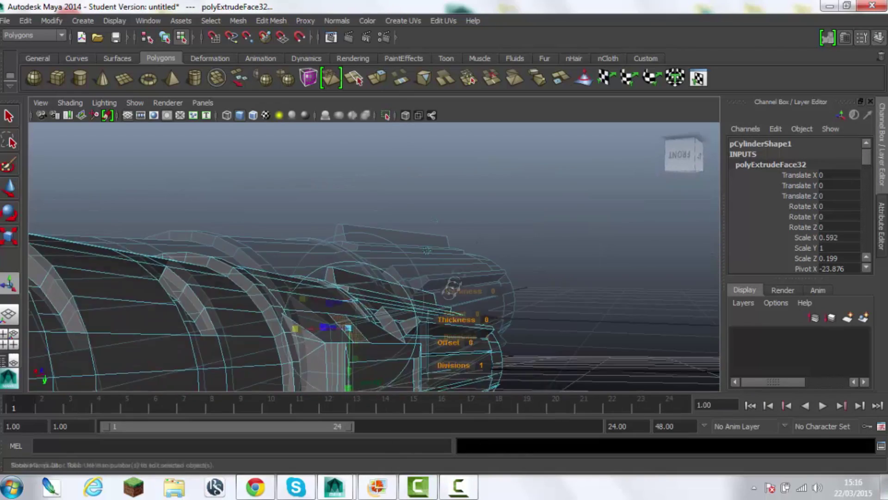
- Extrude the side, top and other faces of the small cube into a raised block
left_click(377, 486)
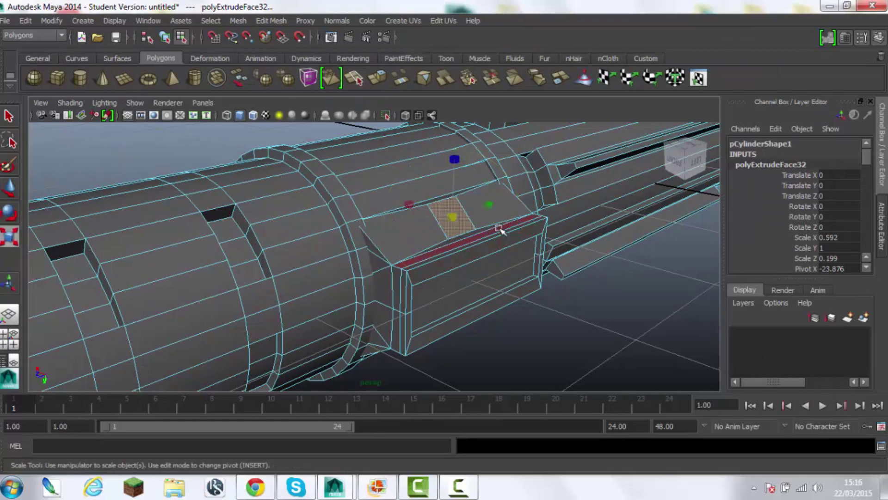
key("w")
mouse_move(487, 191)
left_mouse_down("alt")
mouse_move(487, 201)
mouse_move(324, 208)
left_mouse_up("alt")
left_click(377, 487)
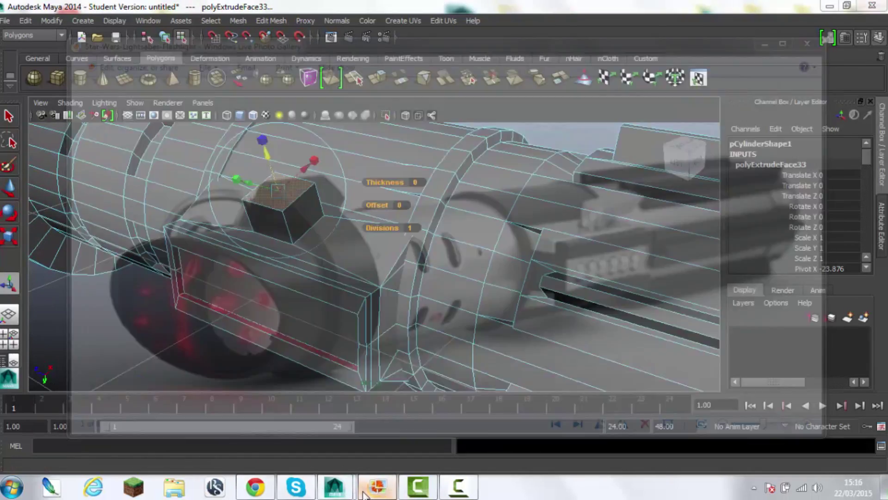
left_click(278, 213)
left_click(383, 82)
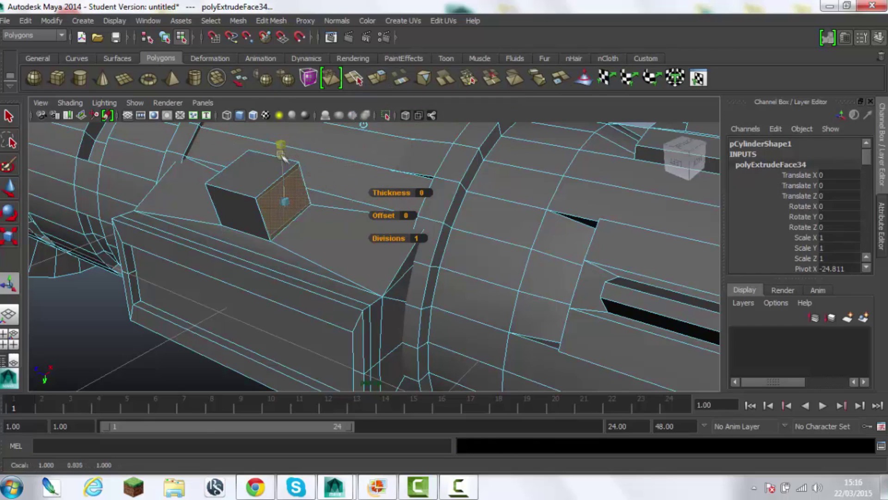
left_click_drag(283, 160, 296, 203, "alt")
left_click(295, 208)
left_click(378, 78)
left_click_drag(277, 167, 351, 185, "alt")
left_click(330, 207)
key("ctrl+e")
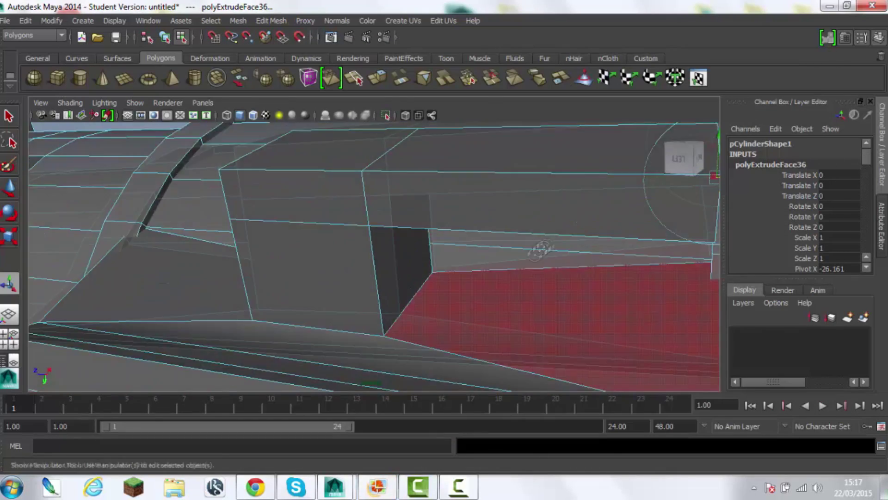
- Select the clip's two corner vertices and reposition them
right_click(401, 227)
right_click_drag(401, 226, 410, 276)
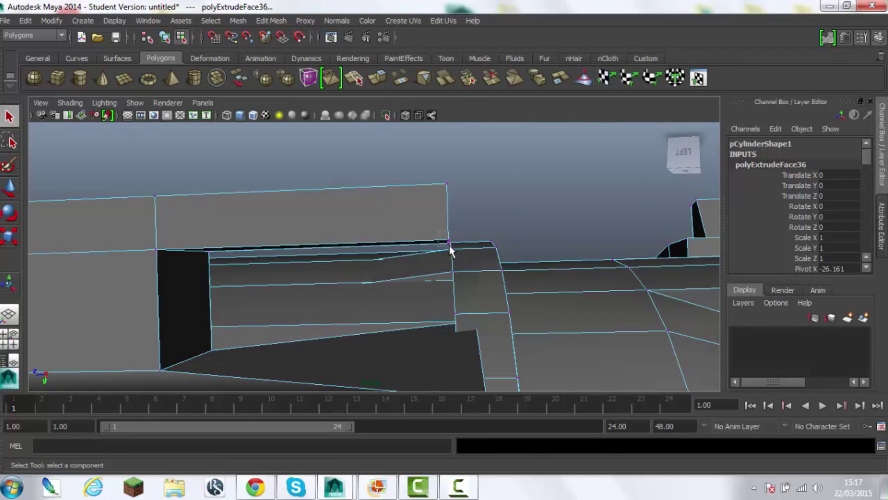
left_click_drag(438, 231, 450, 250)
key("w")
left_click_drag(450, 250, 428, 265, "alt")
left_click_drag(180, 189, 267, 250, "alt")
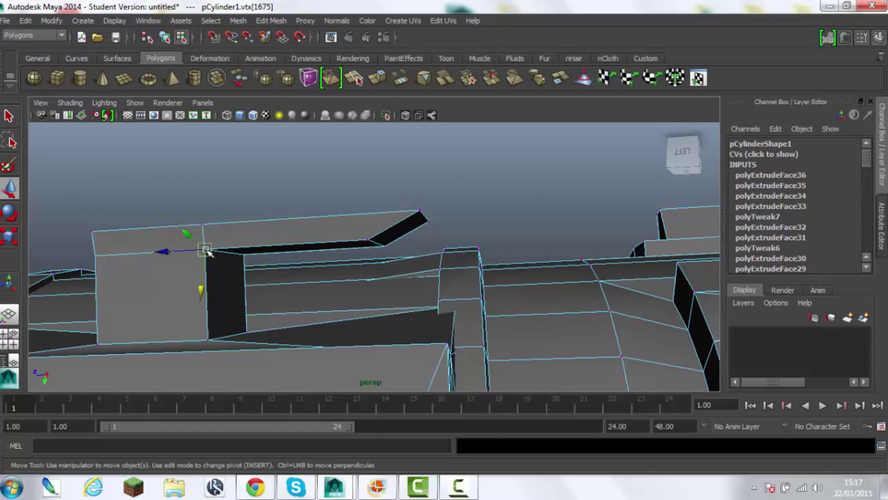
- Return to object mode and reselect the lightsaber mesh facing the cylinder end
scroll(223, 277, "down", 5)
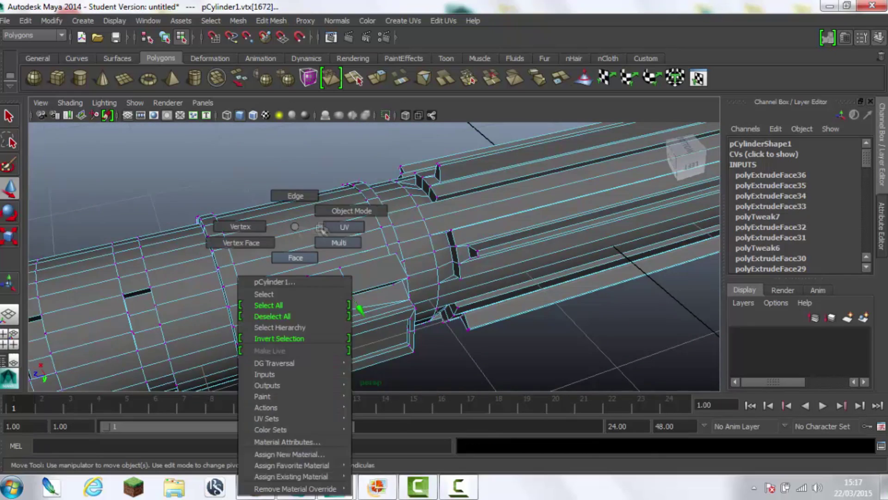
right_click_drag(298, 228, 353, 210)
left_click_drag(240, 278, 268, 303, "alt")
scroll(267, 303, "down", 3)
left_click(278, 278)
left_click(407, 317)
scroll(546, 296, "up", 3)
left_click(546, 296)
left_click(536, 259)
scroll(537, 259, "up", 3)
mouse_move(536, 259)
left_mouse_down("alt")
mouse_move(462, 278)
mouse_move(452, 314)
mouse_move(370, 222)
left_mouse_up("alt")
left_click(370, 222)
right_click(377, 224)
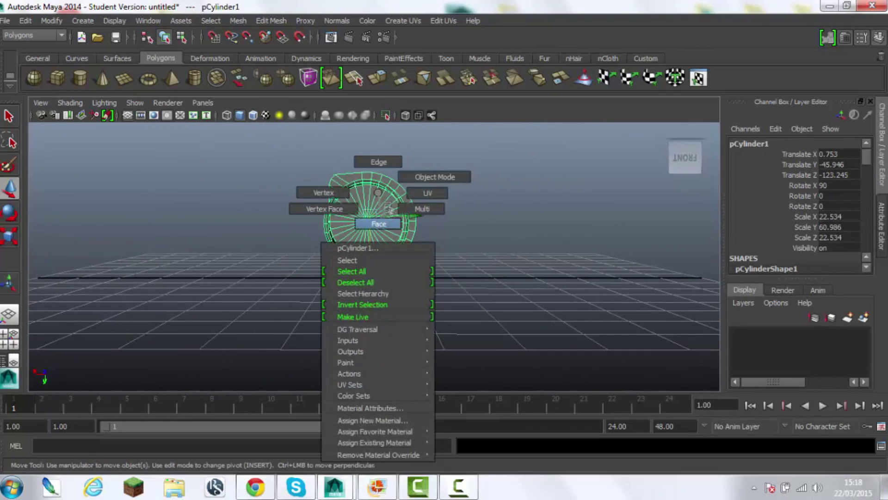
- Save the scene as LightSaber Blade.mb
left_click(6, 21)
left_click(58, 100)
type("LightSaber Blase")
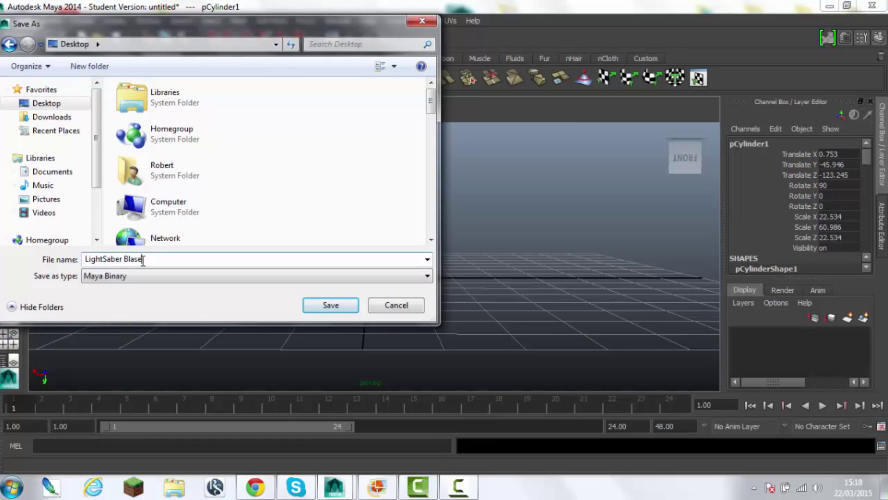
key("Return")
key("Return")
- Select the hilt's front end-cap faces and extrude them to start the blade
mouse_move(486, 291)
left_mouse_down("alt")
mouse_move(573, 283)
mouse_move(438, 218)
left_mouse_up("alt")
left_click(521, 257)
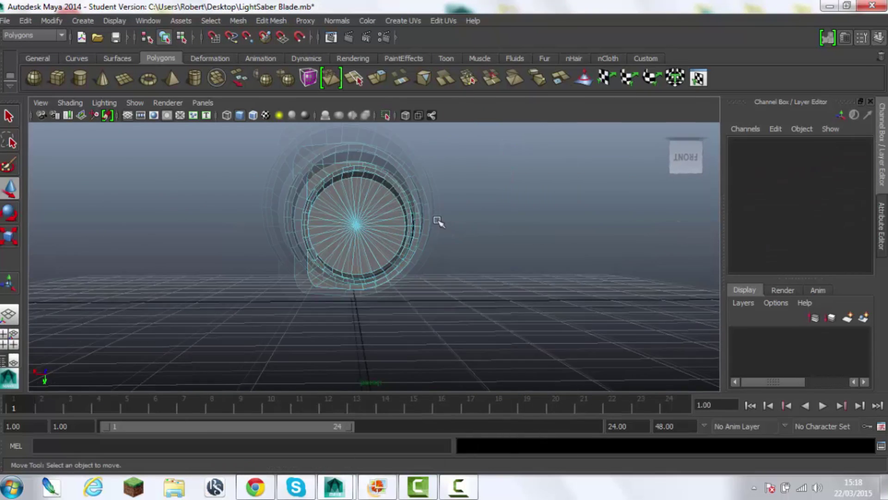
left_click(315, 162)
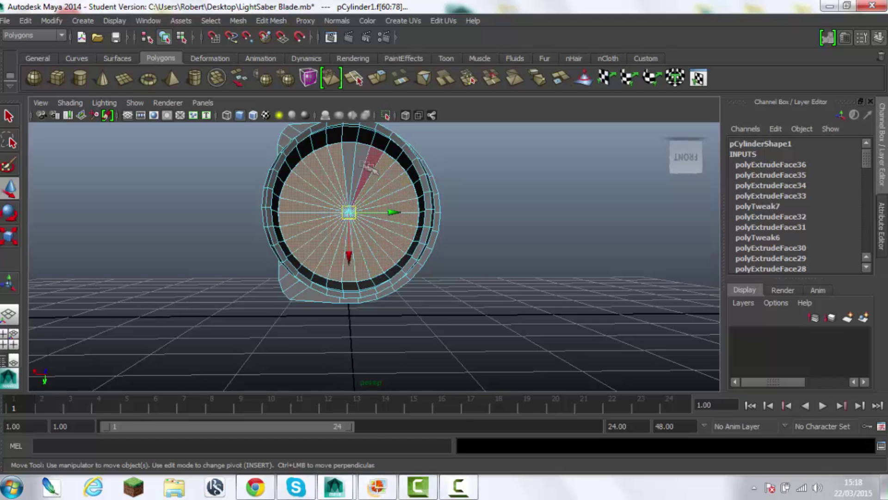
left_click_drag(371, 168, 463, 167, "alt")
left_click(378, 77)
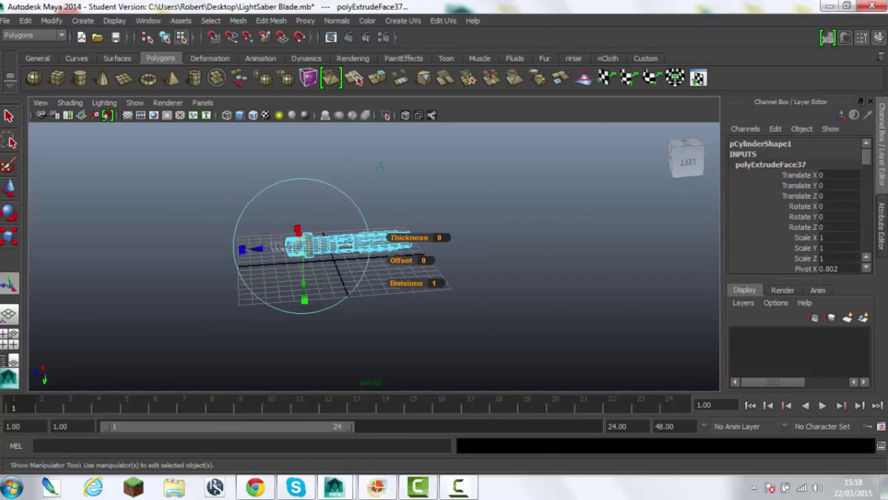
- Pull the blade far past the hilt and add a tip extrusion scaled to about 0.767
middle_click_drag(123, 187, 337, 172, "alt")
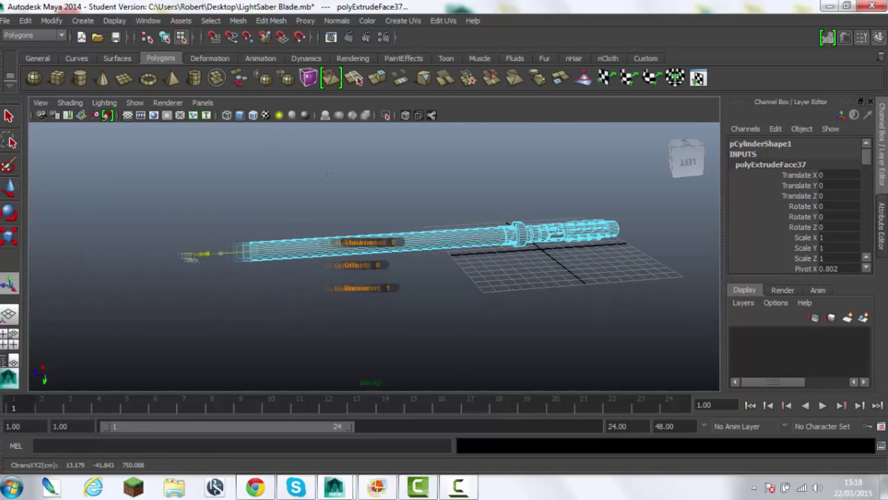
middle_click_drag(260, 179, 300, 172, "alt")
key("ctrl+e")
key("f")
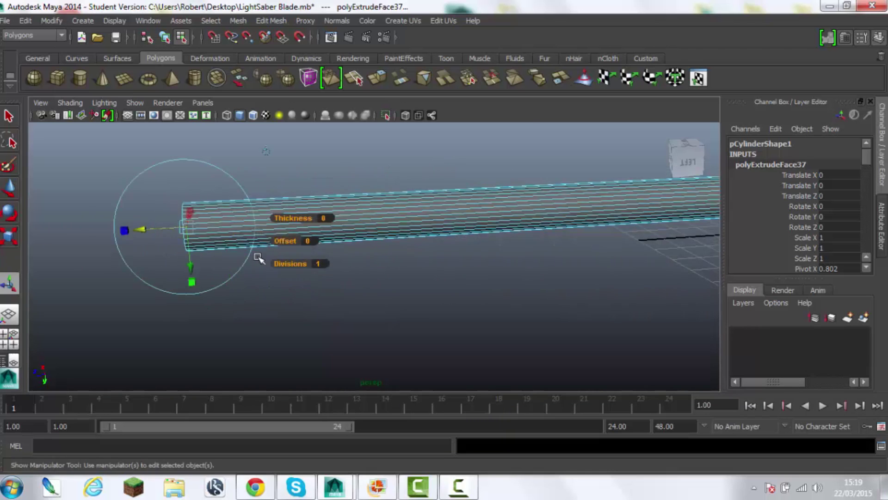
left_click_drag(425, 175, 478, 169, "alt")
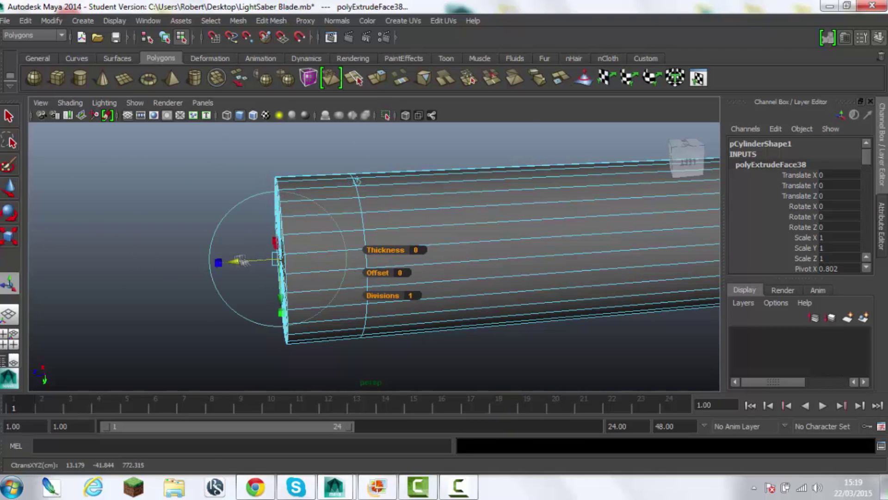
mouse_move(398, 251)
left_mouse_down()
mouse_move(366, 254)
mouse_move(464, 278)
left_mouse_up()
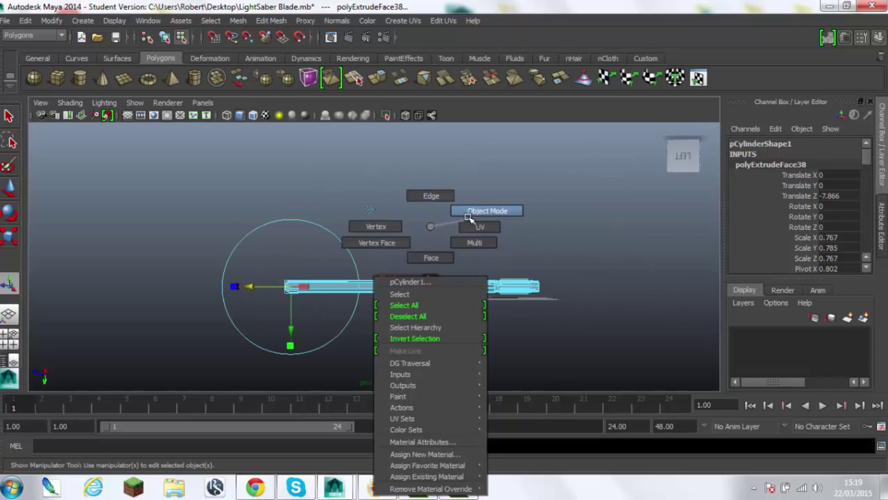
- Select all the blade faces and assign them a new Phong material
right_click_drag(432, 224, 485, 210)
left_click(462, 294)
scroll(475, 340, "up", 5)
left_click(474, 340)
scroll(475, 340, "down", 3)
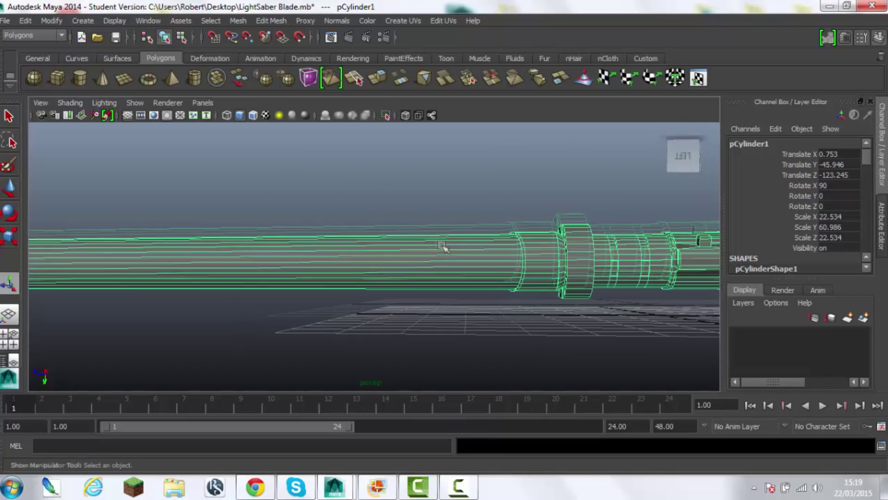
mouse_move(322, 226)
right_mouse_down()
mouse_move(323, 258)
mouse_move(346, 261)
right_mouse_up()
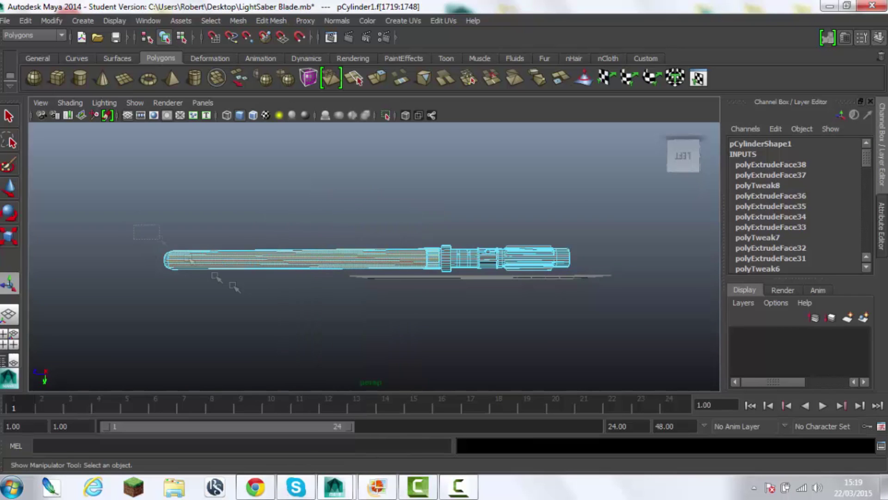
scroll(391, 259, "up", 5)
right_click_drag(391, 226, 424, 453)
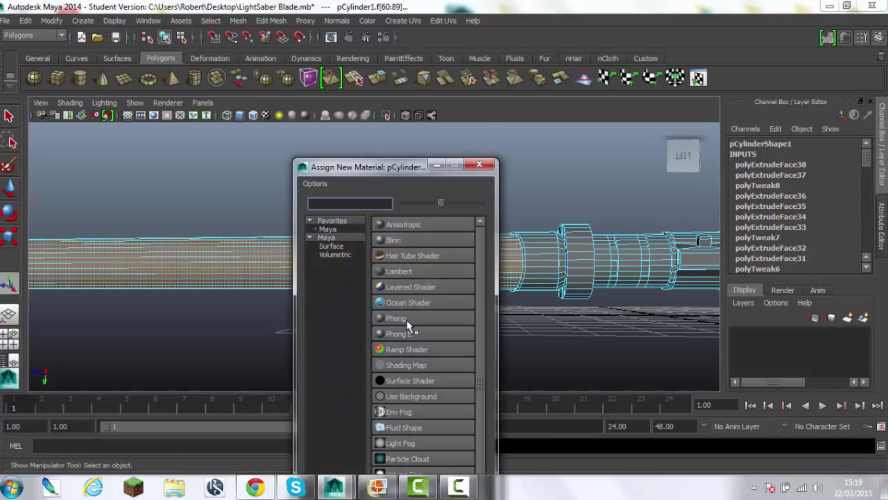
left_click(407, 321)
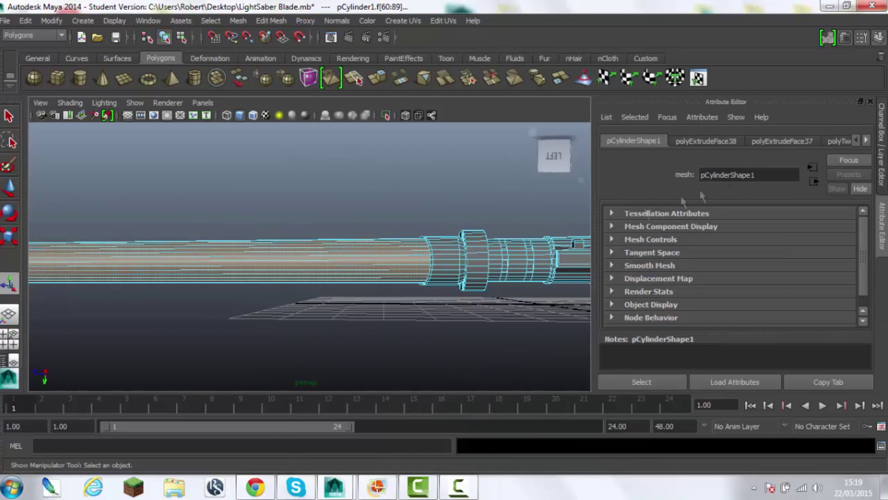
- Set the phong1 material's colour to red and its reflectivity to 0.761
left_click(867, 141)
left_click(835, 141)
left_click(729, 295)
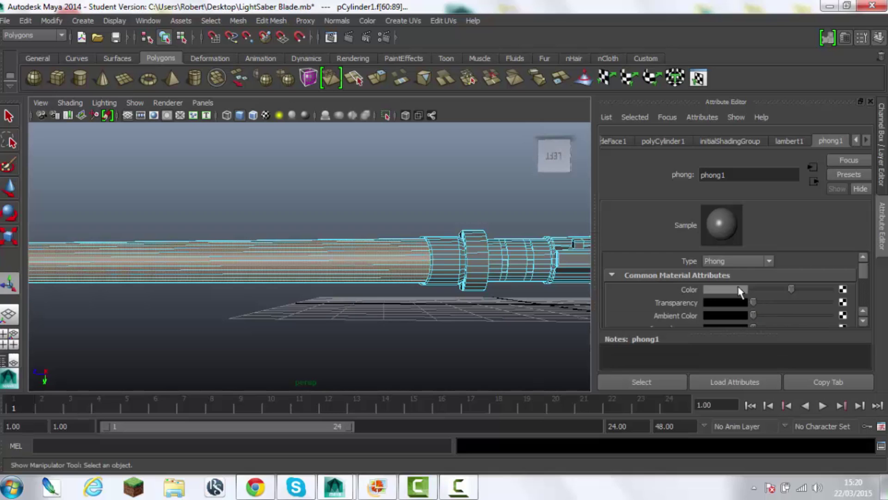
left_click(739, 290)
left_click(686, 254)
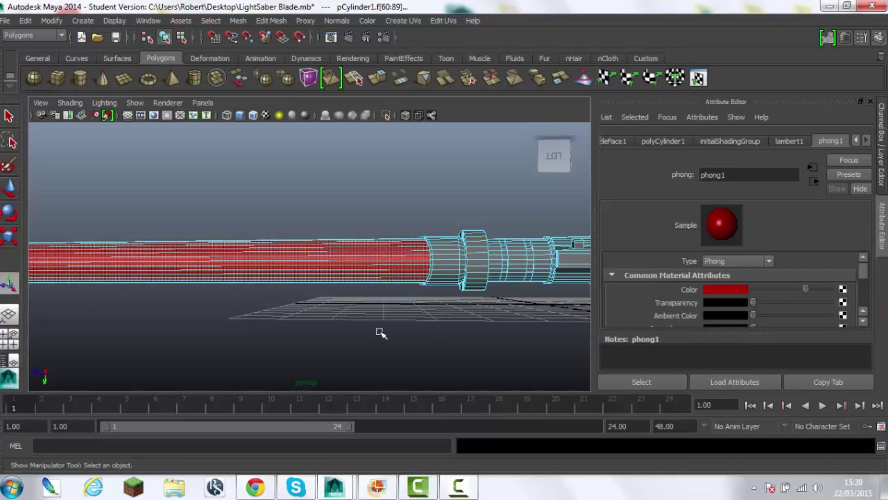
left_click(379, 332)
left_click_drag(305, 238, 268, 284)
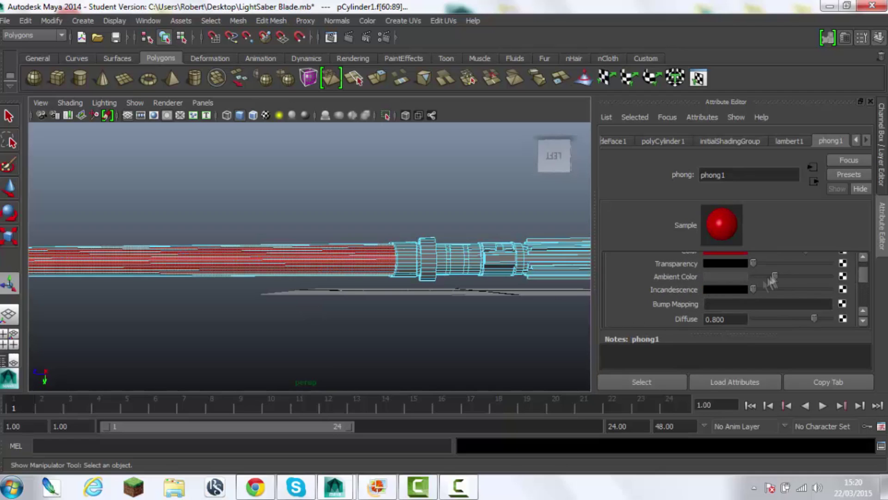
scroll(765, 296, "down", 3)
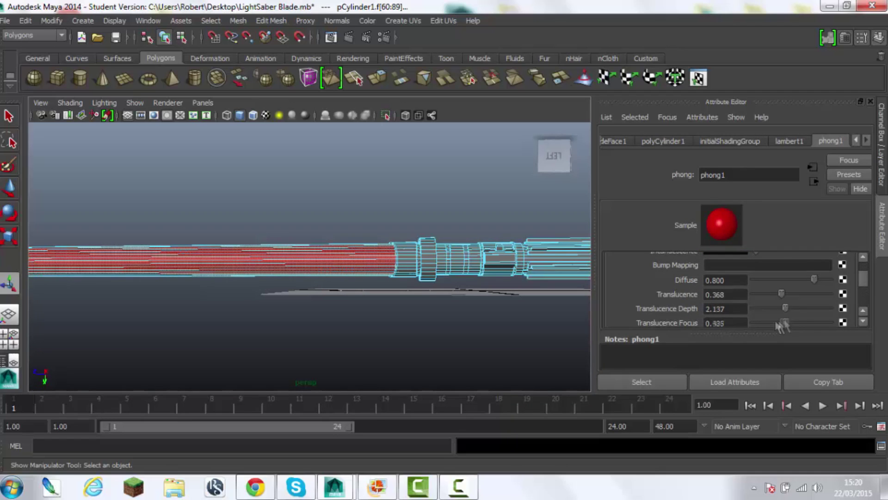
scroll(767, 315, "down", 2)
scroll(756, 313, "down", 2)
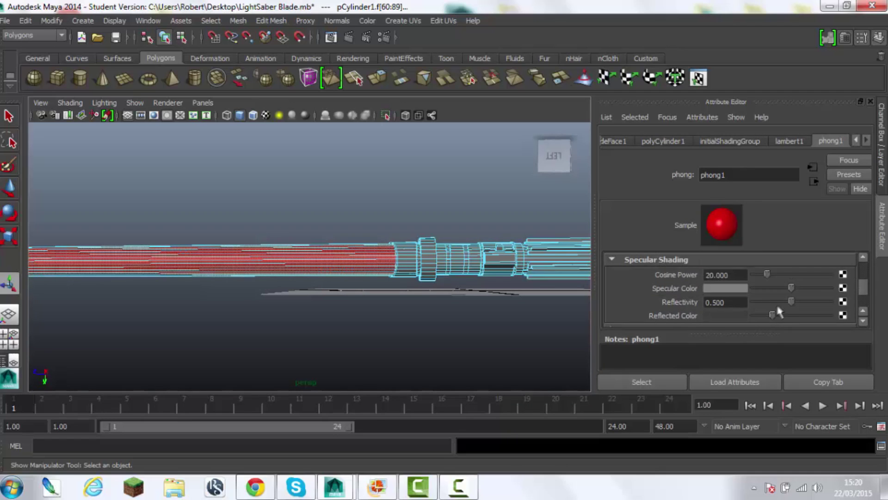
left_click_drag(791, 302, 811, 302)
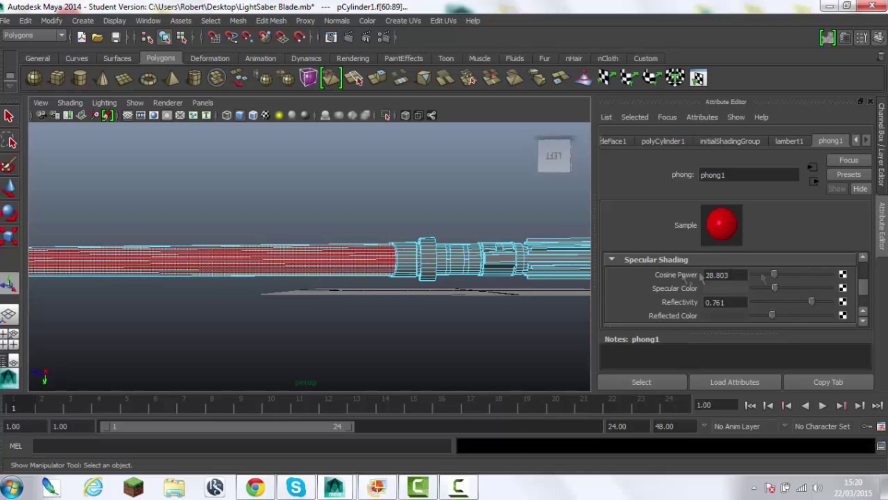
- Scale the whole lightsaber down to about half its size
left_click(424, 212)
scroll(407, 258, "down", 3)
left_click(406, 257)
scroll(402, 305, "up", 3)
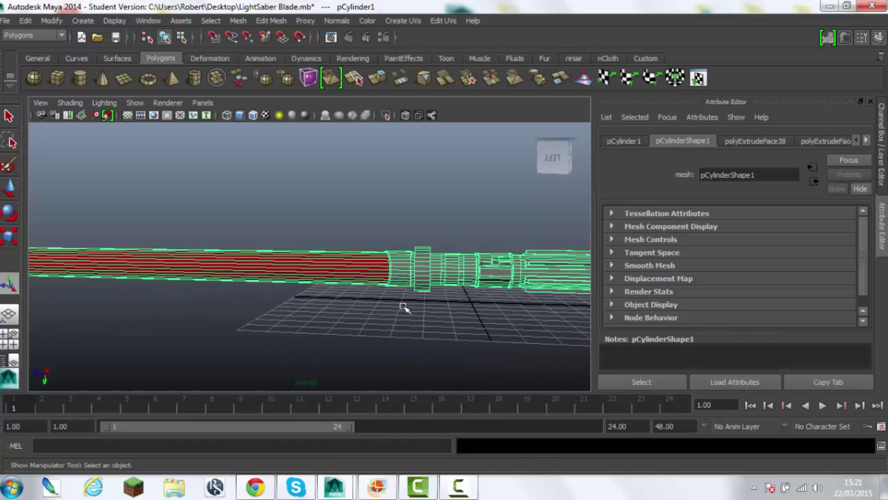
left_click(402, 305)
scroll(402, 304, "down", 2)
left_click_drag(401, 305, 389, 301, "alt")
left_click(388, 300)
key("e")
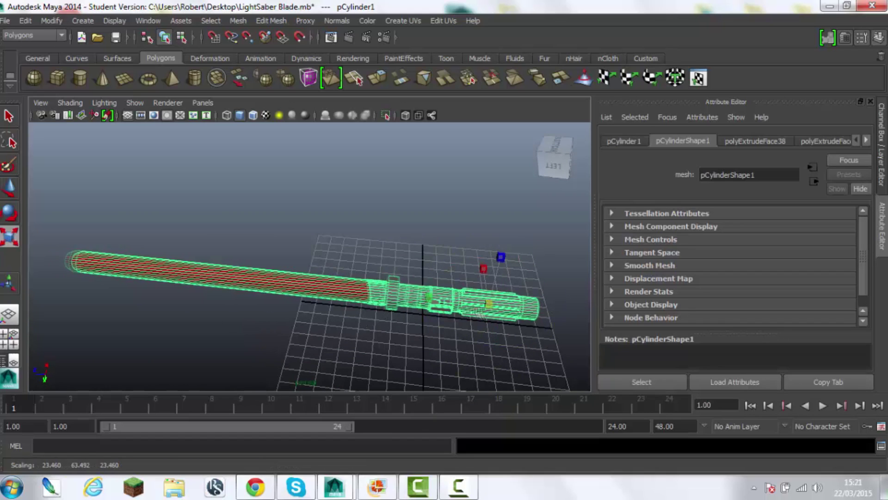
left_click_drag(488, 303, 444, 315)
- Deselect and view the shaded saber with its red blade and grey hilt
left_click(368, 198)
left_click(404, 294)
scroll(404, 293, "up", 3)
scroll(353, 310, "down", 3)
left_click(353, 311)
mouse_move(353, 311)
left_mouse_down("alt")
mouse_move(397, 303)
mouse_move(392, 292)
left_mouse_up("alt")
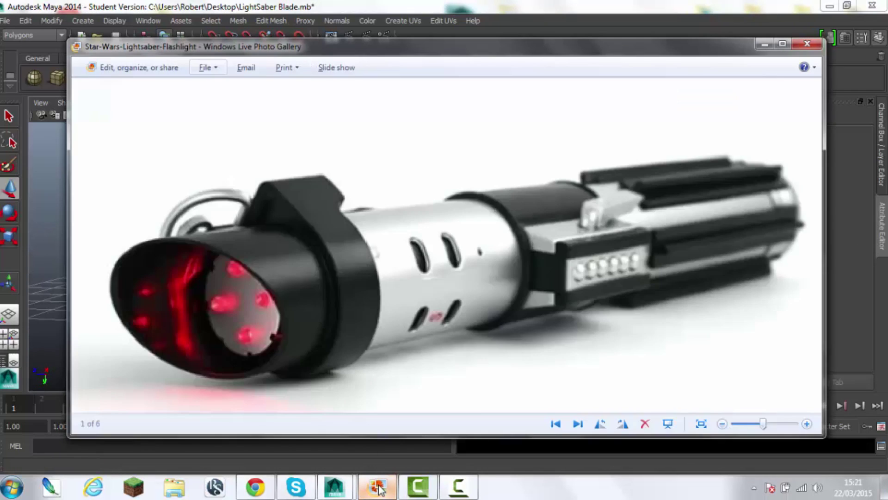
- Select the faces around the hilt's collar ring, then reselect the whole mesh
scroll(320, 262, "up", 3)
right_click_drag(398, 222, 398, 259)
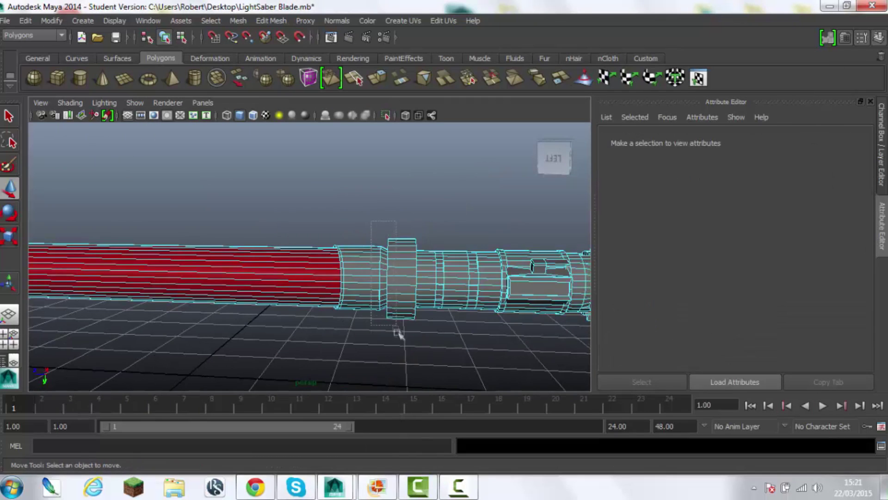
left_click_drag(324, 199, 390, 359)
scroll(300, 338, "up", 3)
scroll(287, 232, "down", 3)
left_click(287, 232)
left_click(252, 233)
scroll(252, 234, "up", 3)
scroll(252, 233, "down", 3)
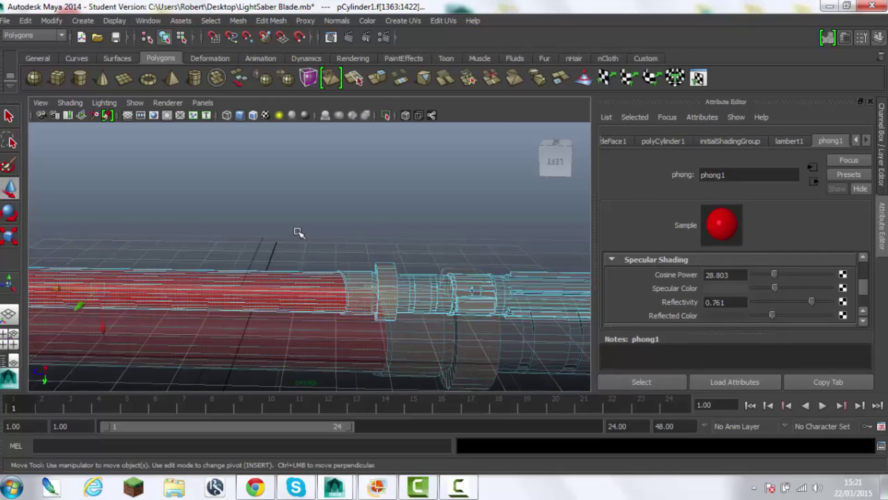
scroll(297, 231, "up", 5)
scroll(425, 262, "down", 3)
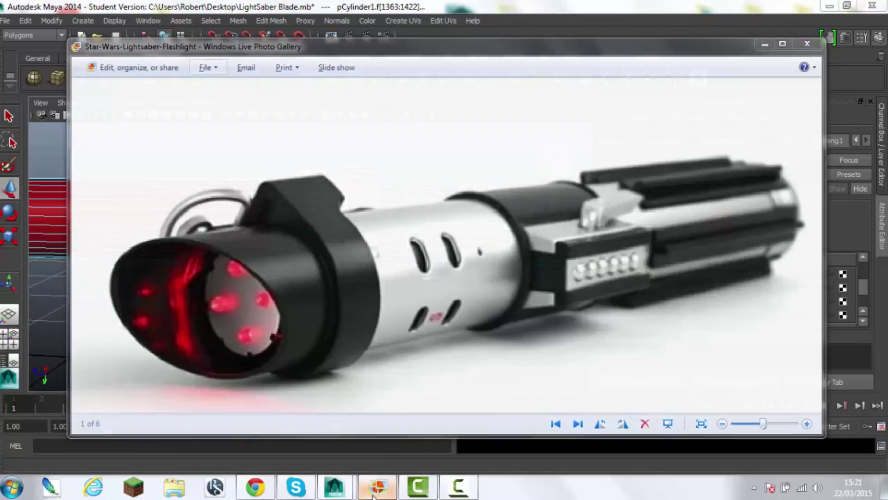
- Tumble around the hilt rings and red blade, then pick a face on a hilt ridge
left_click_drag(424, 263, 410, 337, "alt")
scroll(240, 277, "up", 5)
mouse_move(241, 278)
left_mouse_down("alt")
mouse_move(179, 254)
mouse_move(143, 252)
mouse_move(264, 264)
mouse_move(327, 242)
left_mouse_up("alt")
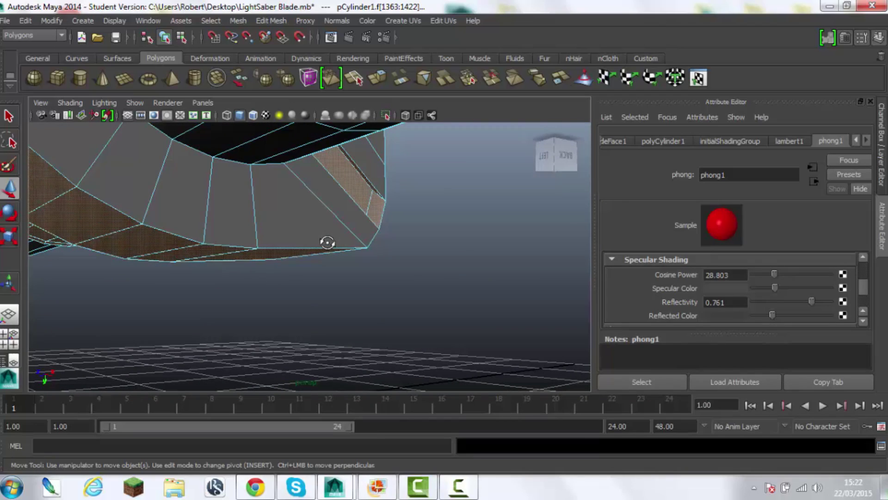
left_click_drag(306, 202, 196, 250, "alt")
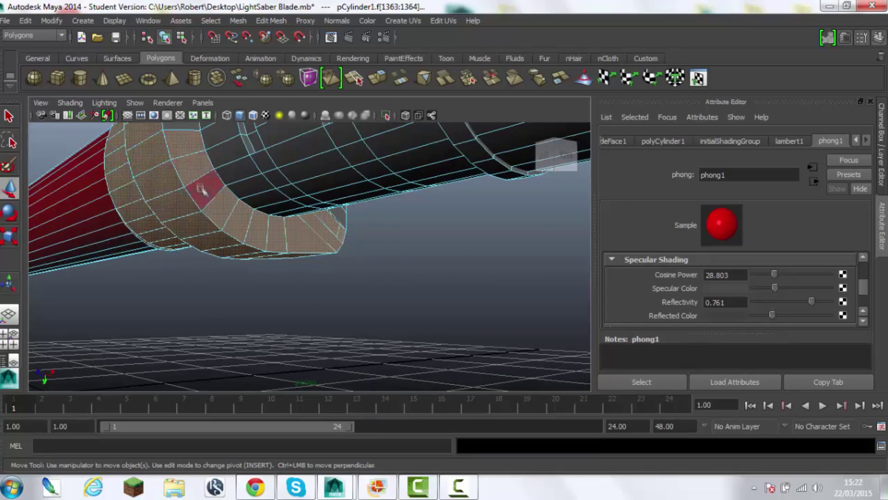
left_click_drag(301, 140, 236, 197, "alt")
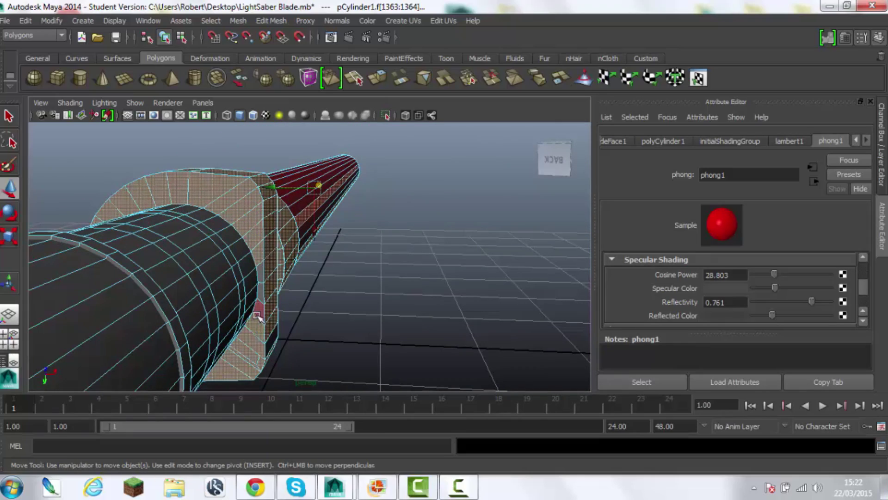
left_click_drag(261, 280, 297, 270, "alt")
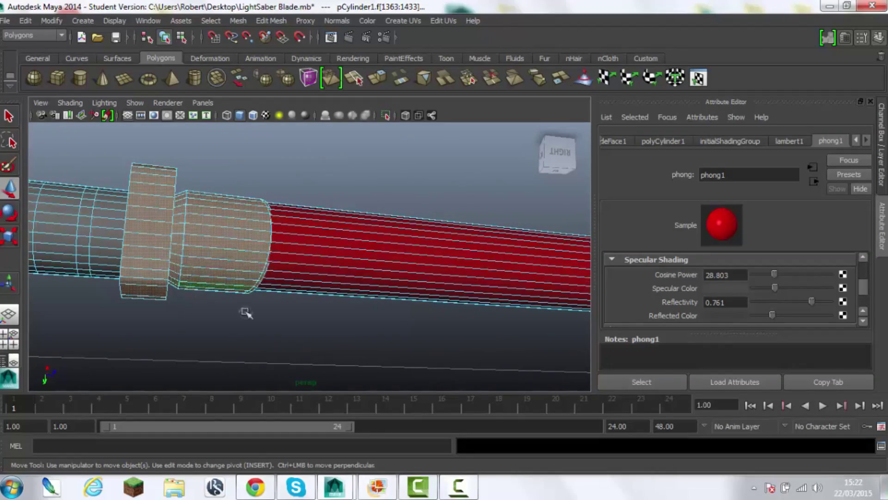
left_click_drag(232, 309, 308, 319, "alt")
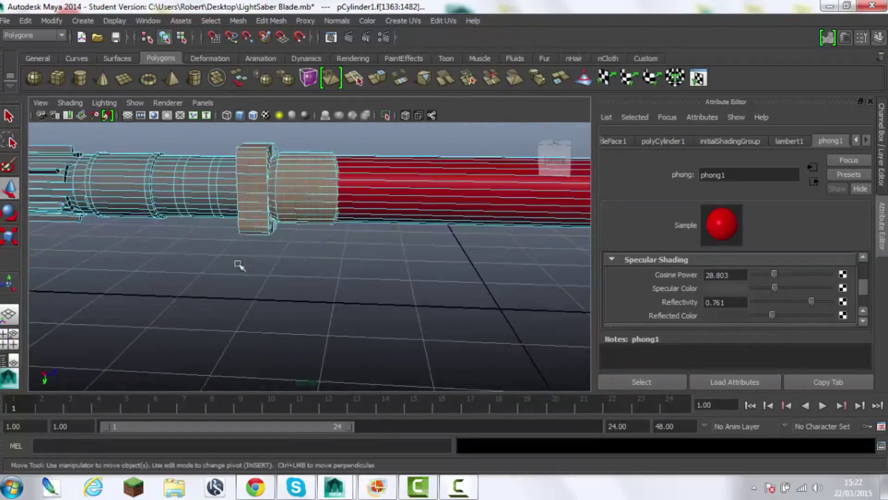
left_click_drag(308, 318, 287, 344, "alt")
left_click(288, 344)
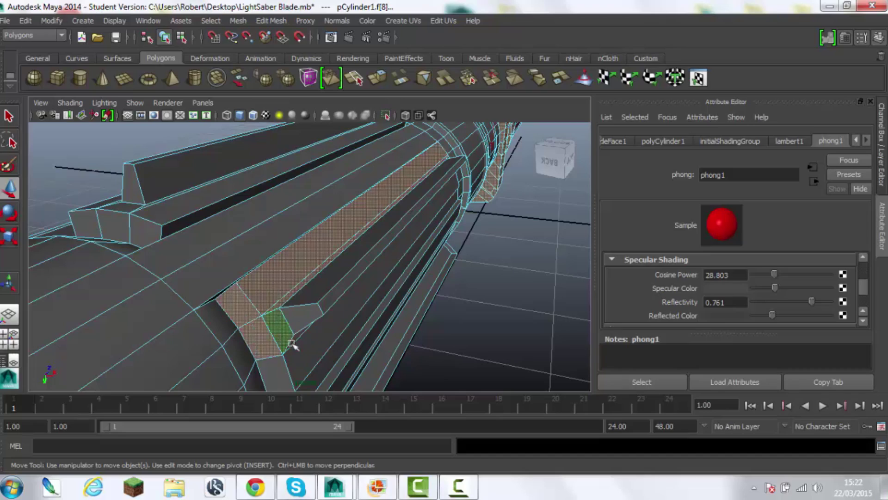
- Add the grip ridge strip to the face selection, undo a stray toggle, and inspect it
double_click(287, 345, "shift")
mouse_move(325, 300)
left_mouse_down("alt")
mouse_move(127, 267)
mouse_move(232, 314)
mouse_move(337, 347)
mouse_move(240, 356)
mouse_move(383, 249)
mouse_move(415, 327)
mouse_move(452, 223)
mouse_move(415, 239)
mouse_move(383, 284)
mouse_move(234, 263)
mouse_move(317, 308)
mouse_move(180, 364)
mouse_move(287, 301)
mouse_move(347, 294)
mouse_move(301, 307)
mouse_move(508, 330)
mouse_move(370, 259)
mouse_move(314, 219)
mouse_move(303, 221)
left_mouse_up("alt")
key("ctrl+z")
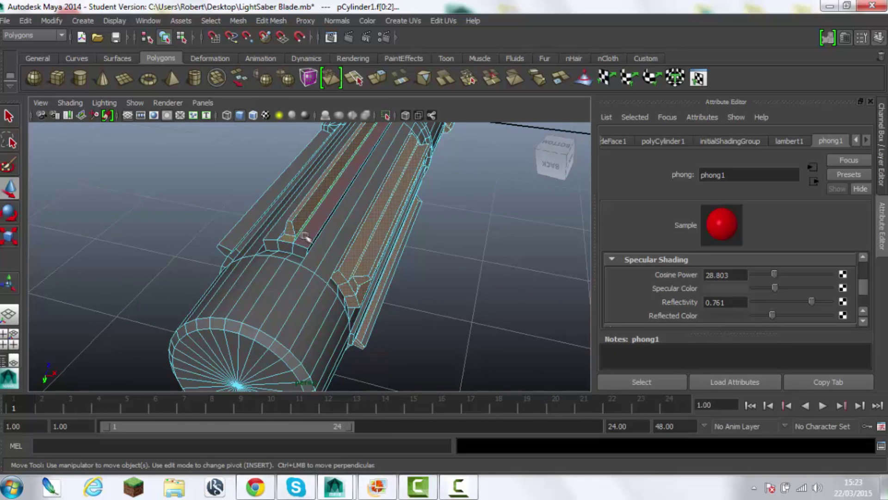
mouse_move(274, 247)
left_mouse_down("alt")
mouse_move(318, 250)
mouse_move(204, 208)
mouse_move(215, 327)
left_mouse_up("alt")
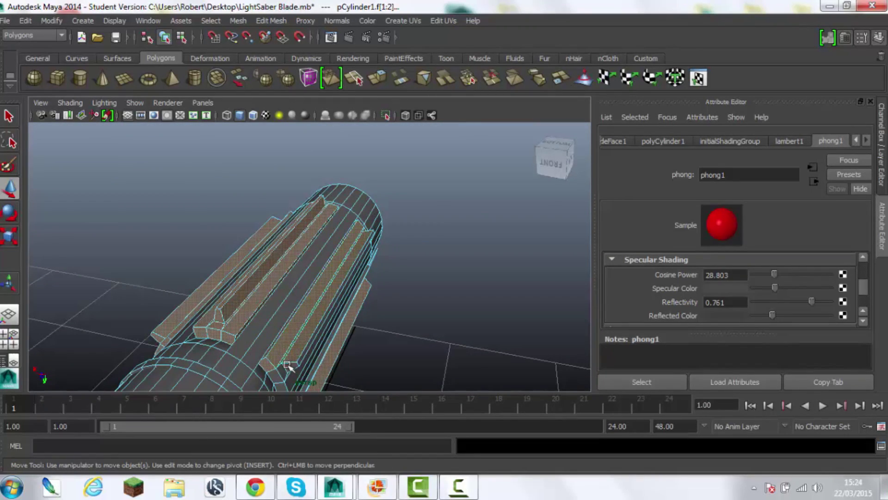
mouse_move(322, 233)
left_mouse_down("alt")
mouse_move(296, 250)
mouse_move(317, 259)
mouse_move(248, 254)
mouse_move(382, 345)
mouse_move(393, 309)
left_mouse_up("alt")
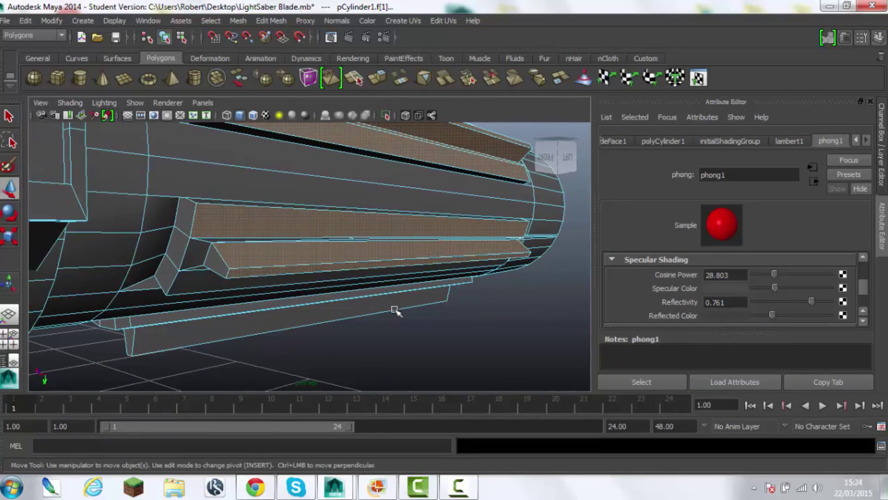
mouse_move(202, 283)
left_mouse_down("alt")
mouse_move(304, 227)
mouse_move(291, 234)
mouse_move(332, 178)
left_mouse_up("alt")
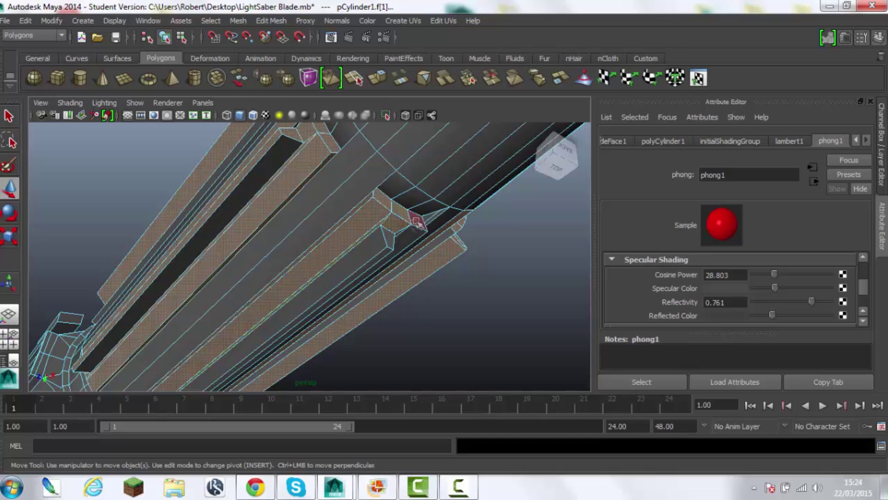
mouse_move(382, 254)
left_mouse_down("alt")
mouse_move(165, 291)
mouse_move(244, 145)
mouse_move(303, 154)
left_mouse_up("alt")
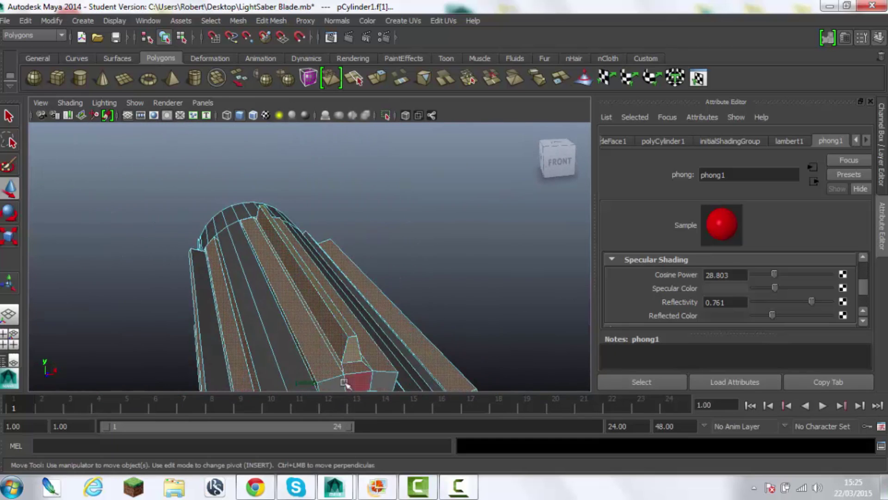
- Add another hilt face to the selection and bring up the new-material menu
mouse_move(411, 342)
left_mouse_down("alt")
mouse_move(353, 324)
mouse_move(261, 339)
mouse_move(278, 315)
mouse_move(194, 271)
mouse_move(133, 303)
mouse_move(188, 296)
left_mouse_up("alt")
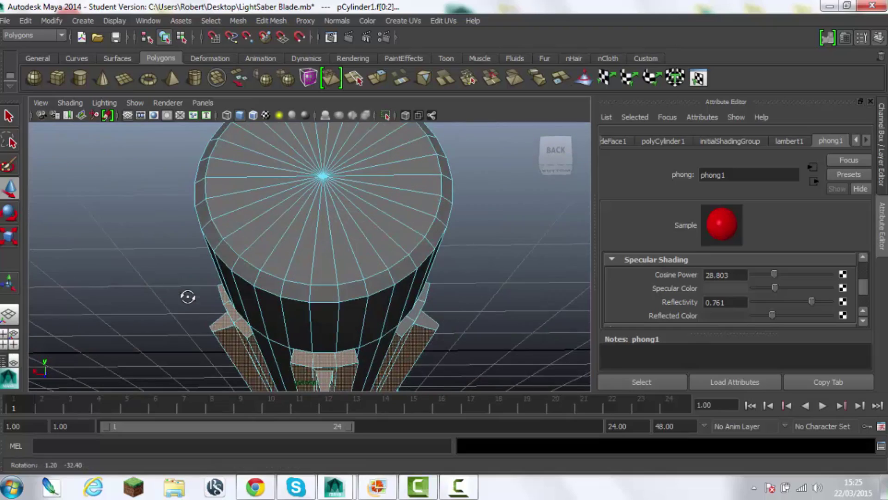
mouse_move(412, 326)
left_mouse_down("alt")
mouse_move(453, 321)
mouse_move(387, 258)
mouse_move(352, 296)
left_mouse_up("alt")
left_click(369, 489)
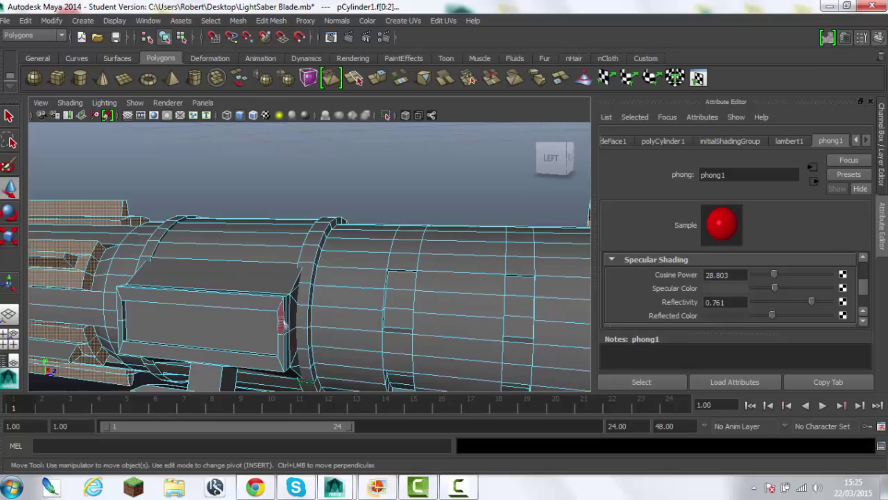
left_click_drag(284, 324, 270, 326, "alt")
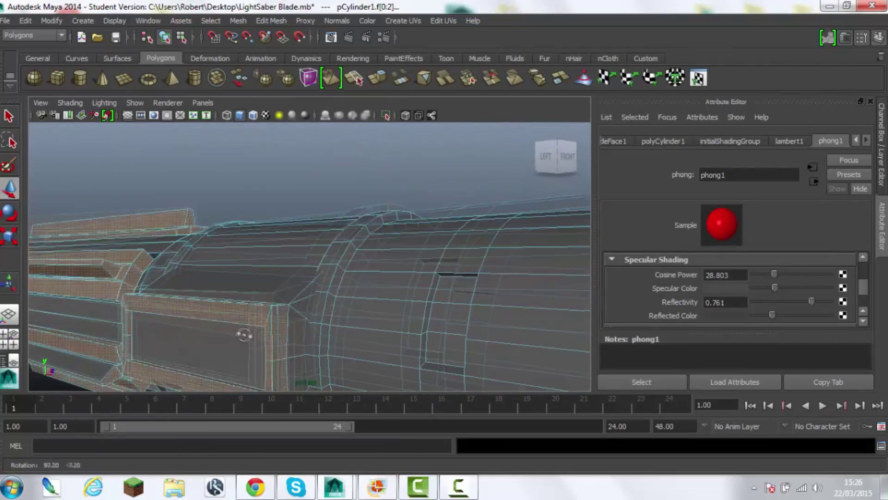
mouse_move(262, 340)
left_mouse_down("alt")
mouse_move(264, 317)
mouse_move(363, 199)
left_mouse_up("alt")
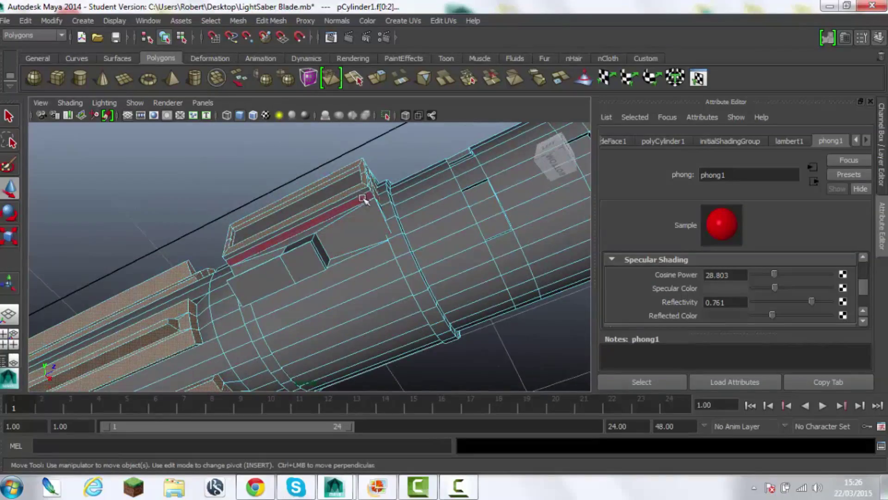
mouse_move(386, 240)
left_mouse_down("alt")
mouse_move(389, 352)
mouse_move(208, 236)
left_mouse_up("alt")
right_click_drag(208, 236, 217, 444)
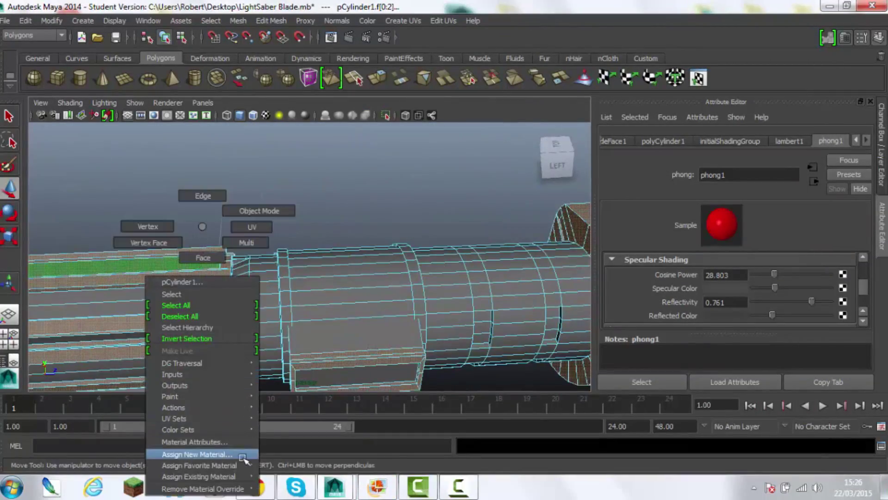
- Create a Phong material for the selected faces and set its colour to near black
left_click(428, 318)
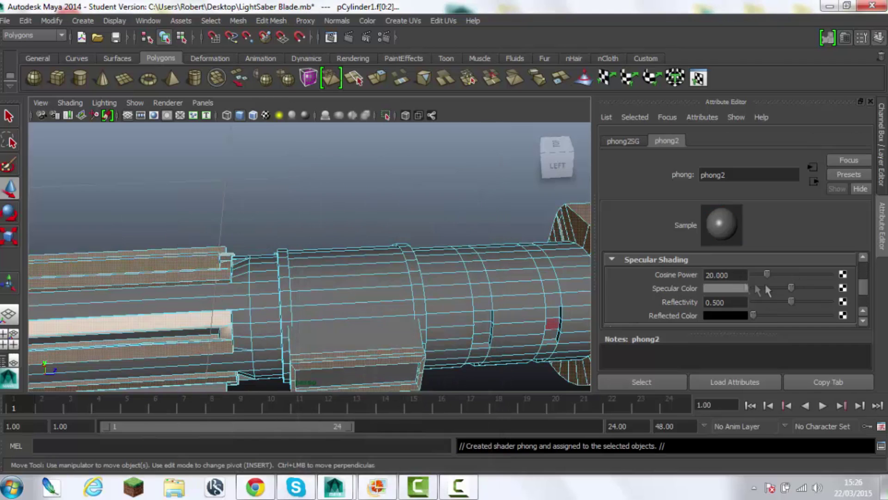
left_click(708, 287)
left_click_drag(694, 350, 662, 343)
scroll(757, 299, "up", 5)
scroll(756, 298, "down", 2)
mouse_move(751, 289)
left_mouse_down()
mouse_move(770, 292)
mouse_move(752, 291)
left_mouse_up()
scroll(752, 308, "down", 3)
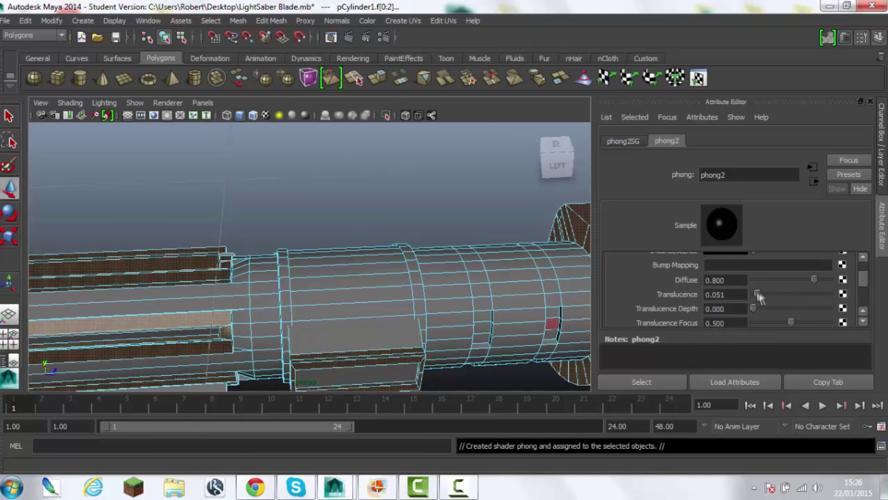
scroll(768, 292, "down", 2)
scroll(786, 295, "down", 2)
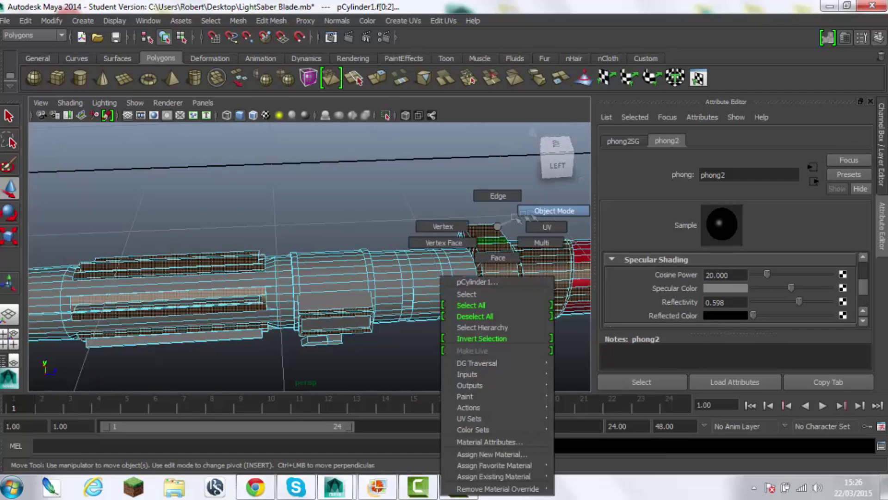
- Select the ring of faces beside the blade and assign them the black phong2 material
right_click_drag(497, 209, 535, 206)
left_click_drag(535, 206, 390, 282, "alt")
key("ctrl+z")
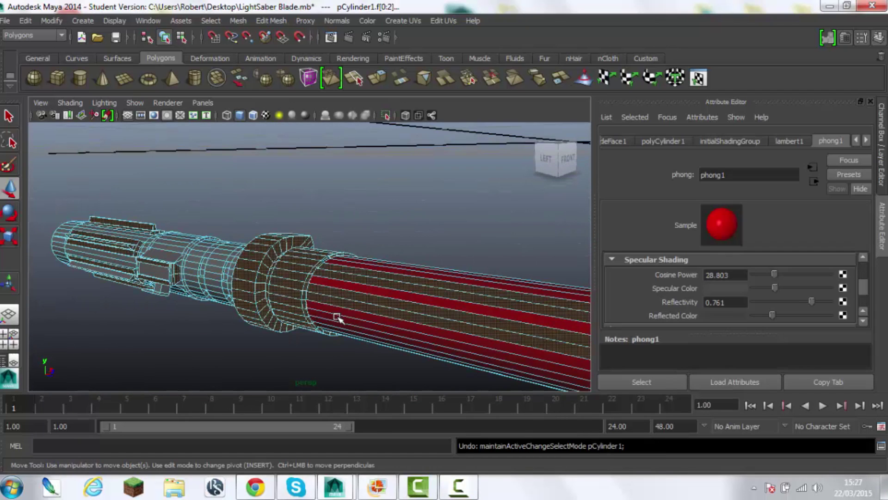
right_click(357, 320, "shift")
left_click(354, 280)
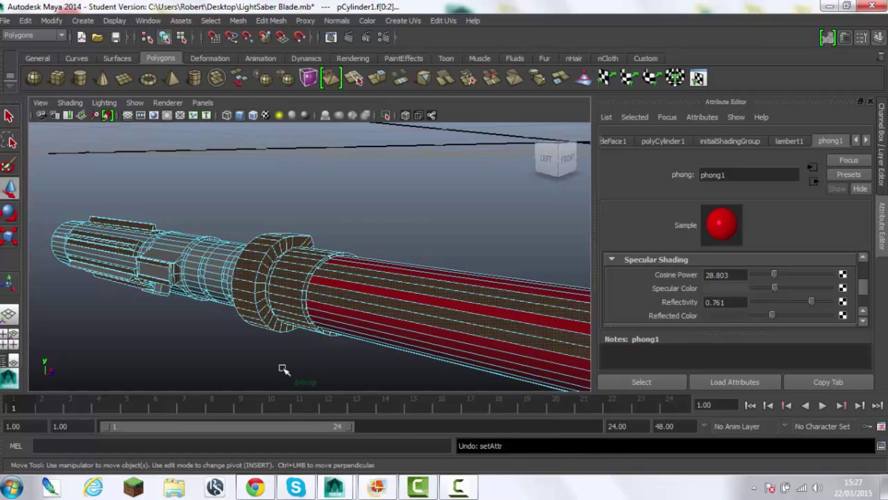
right_click(259, 280)
left_click(333, 269)
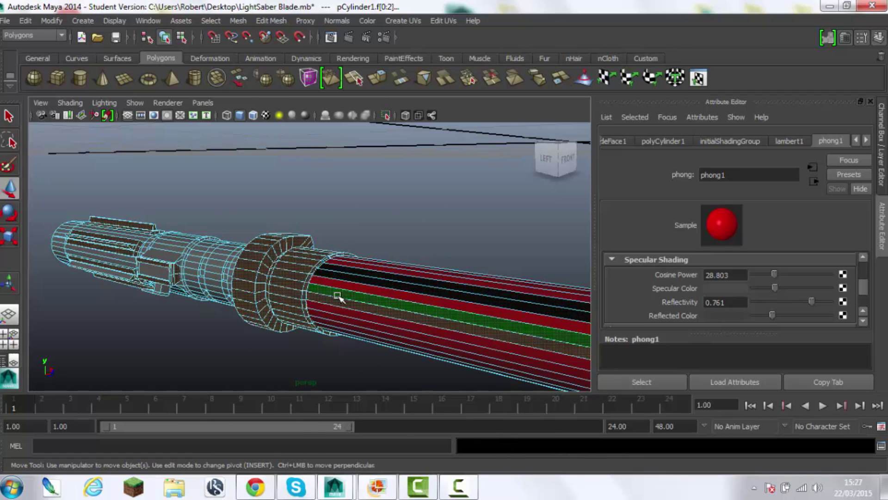
right_click(276, 278)
mouse_move(270, 476)
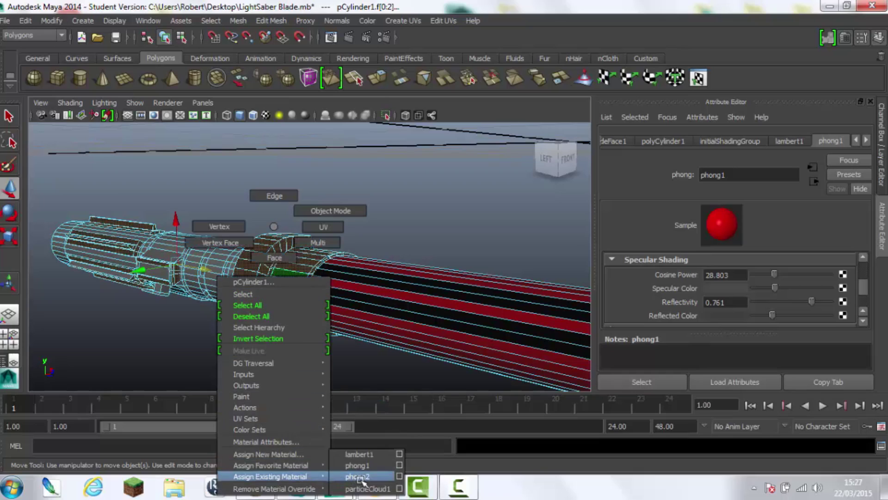
left_click(362, 477)
left_click(336, 365)
- Reapply the red phong1 material to the blade faces, then zoom in on the hilt
left_click(347, 296, "shift")
key("super")
key("super")
mouse_move(363, 312)
left_mouse_down("alt")
mouse_move(301, 372)
mouse_move(338, 346)
mouse_move(407, 226)
left_mouse_up("alt")
right_click_drag(407, 226, 509, 467)
left_click(432, 214)
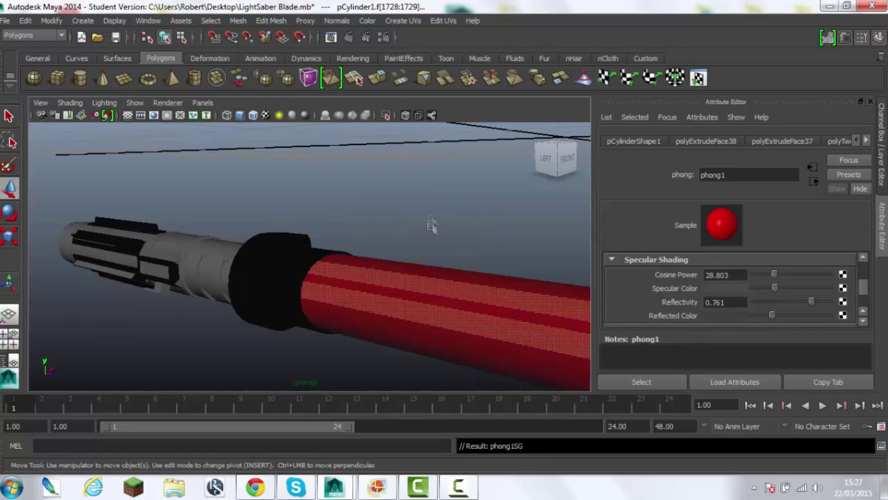
scroll(432, 214, "down", 5)
mouse_move(467, 264)
left_mouse_down("alt")
mouse_move(416, 259)
mouse_move(363, 272)
left_mouse_up("alt")
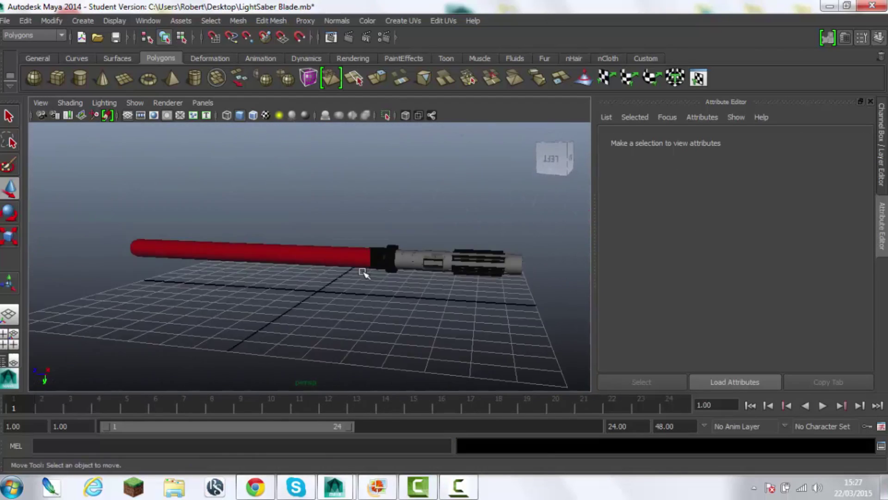
scroll(323, 276, "up", 5)
left_click_drag(307, 278, 323, 269, "alt")
scroll(319, 273, "up", 3)
scroll(313, 277, "up", 2)
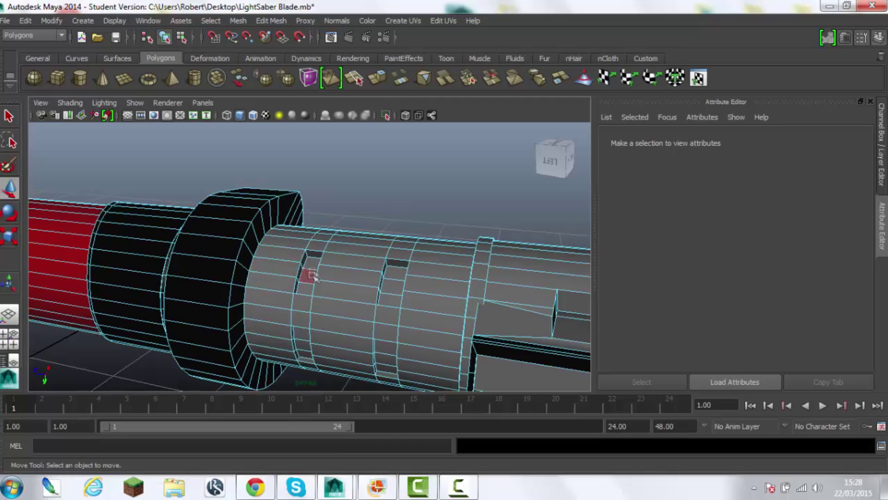
- Select faces beside the hilt's slots and check the lightsaber reference photo
left_click(312, 278)
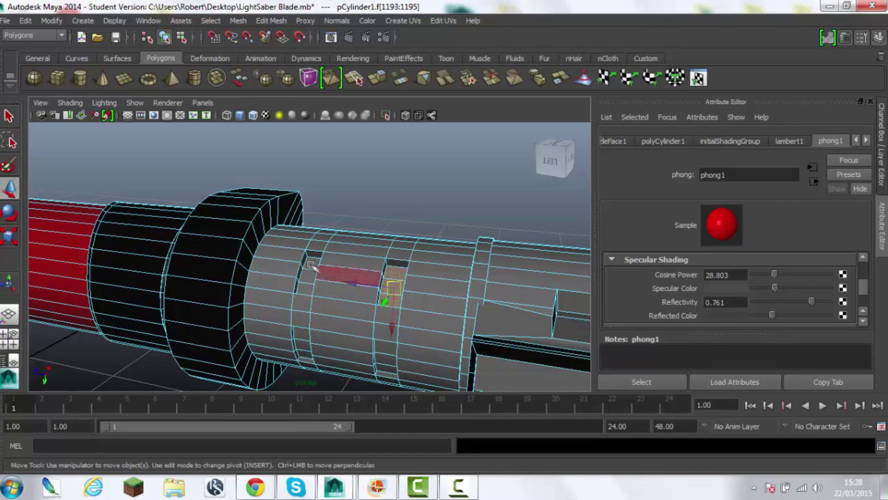
left_click_drag(309, 283, 341, 280, "alt")
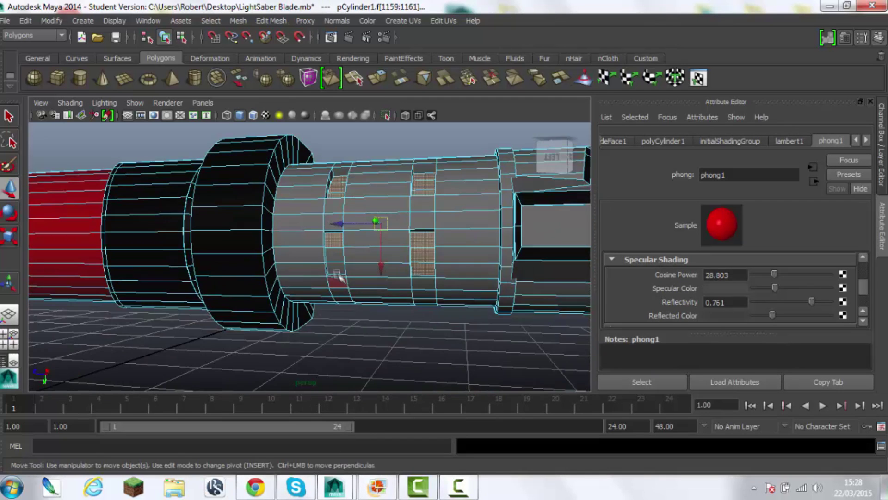
right_click_drag(334, 259, 379, 479)
left_click(377, 486)
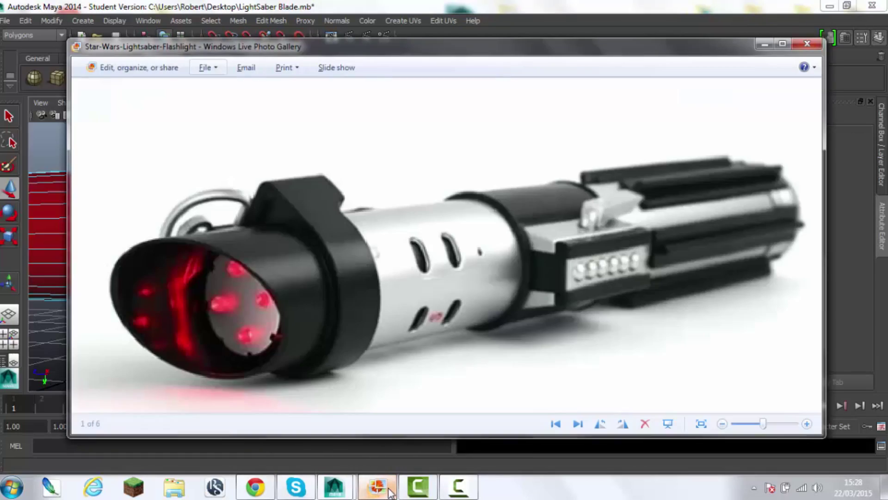
left_click(390, 492)
- Add two more hilt faces to the selection while orbiting around the hilt
left_click_drag(380, 296, 407, 305, "alt")
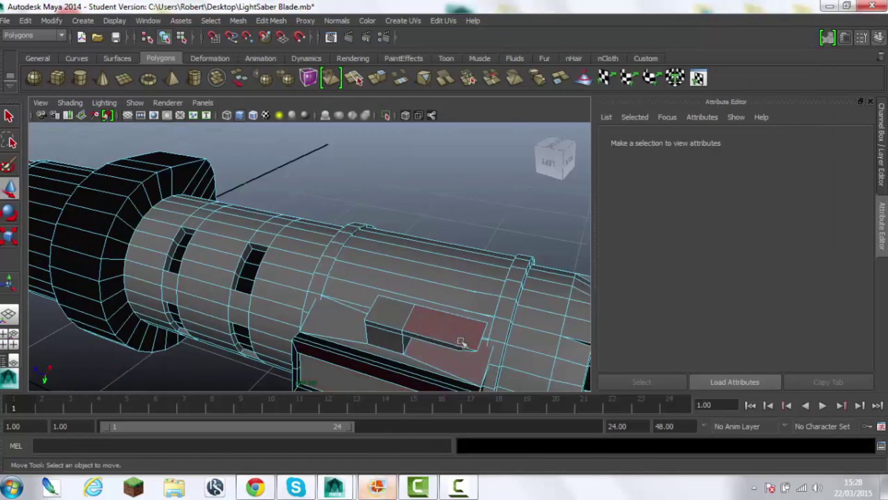
left_click(407, 305)
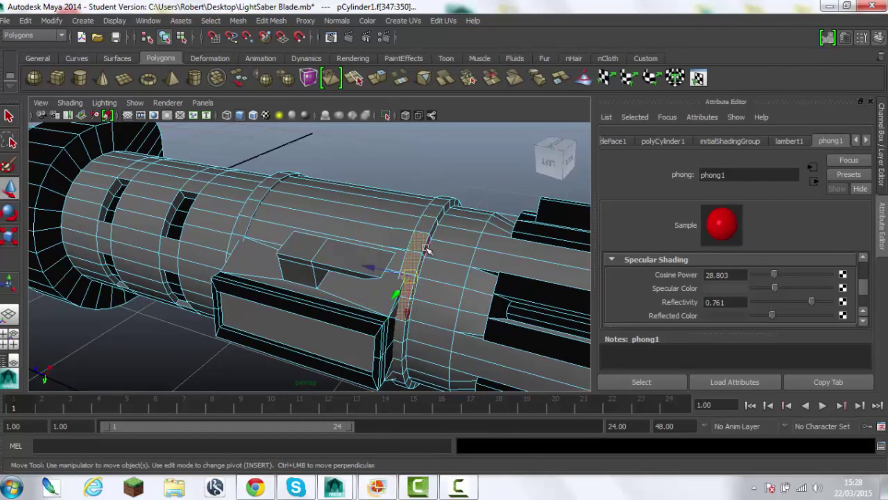
mouse_move(445, 200)
left_mouse_down("alt")
mouse_move(288, 264)
mouse_move(291, 273)
left_mouse_up("alt")
left_click(291, 273, "shift")
mouse_move(405, 330)
left_mouse_down("alt")
mouse_move(293, 277)
mouse_move(217, 185)
left_mouse_up("alt")
left_click_drag(219, 234, 218, 249, "alt")
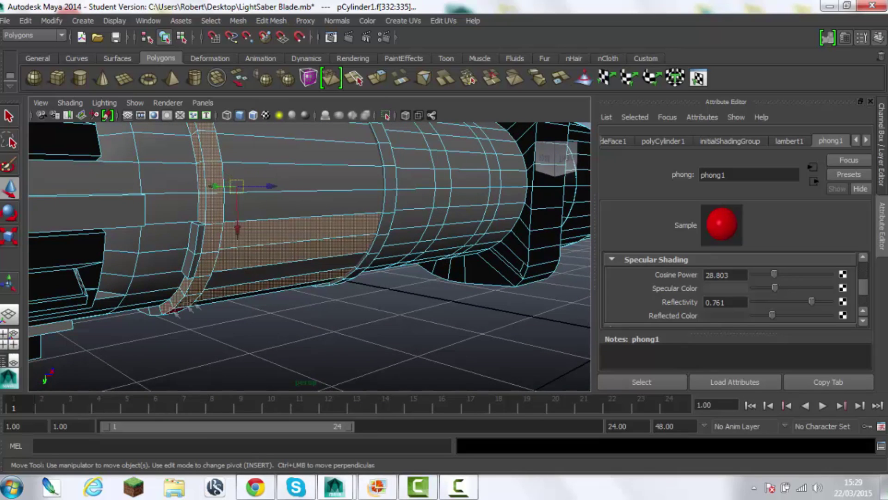
- Orbit beneath the hilt ring and double-click to select its full face loop
mouse_move(297, 155)
left_mouse_down("alt")
mouse_move(287, 283)
mouse_move(261, 225)
mouse_move(206, 258)
mouse_move(334, 227)
left_mouse_up("alt")
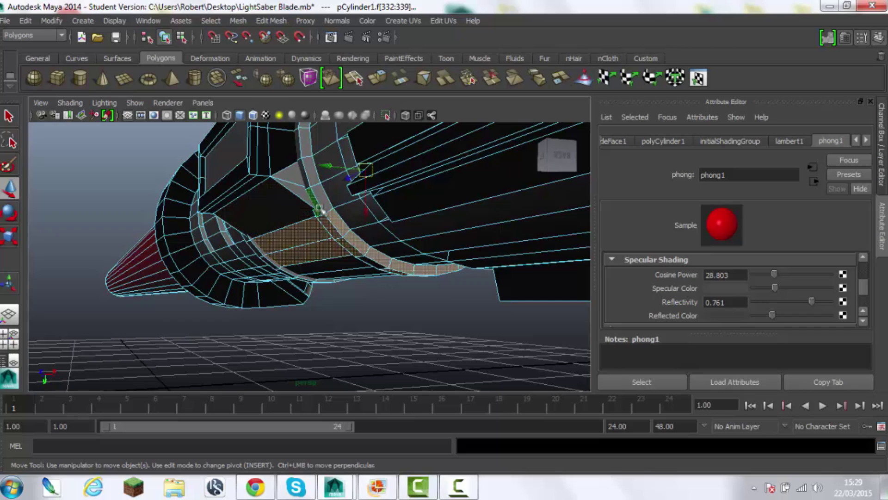
mouse_move(301, 151)
left_mouse_down("alt")
mouse_move(336, 244)
mouse_move(239, 324)
mouse_move(286, 277)
mouse_move(312, 271)
left_mouse_up("alt")
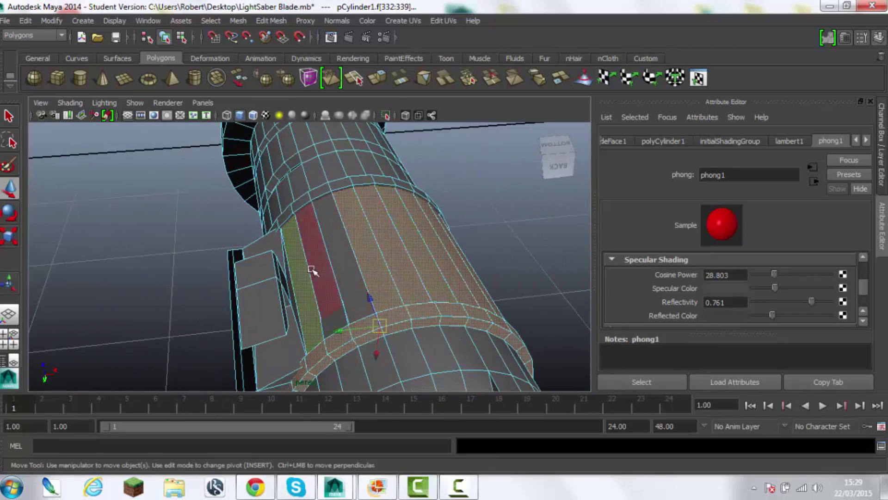
scroll(265, 226, "up", 3)
left_click_drag(345, 140, 312, 179, "alt")
mouse_move(423, 236)
left_mouse_down("alt")
mouse_move(343, 218)
mouse_move(413, 292)
left_mouse_up("alt")
left_click_drag(405, 370, 383, 245, "alt")
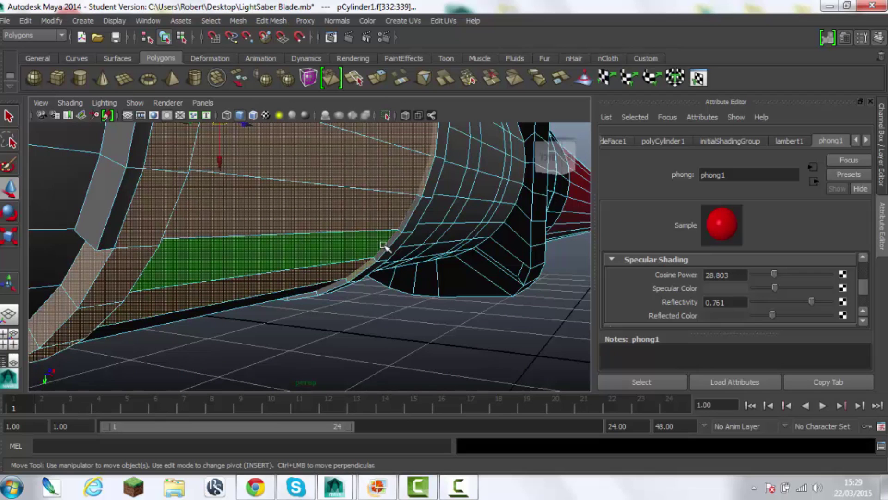
left_click_drag(341, 323, 313, 259, "alt")
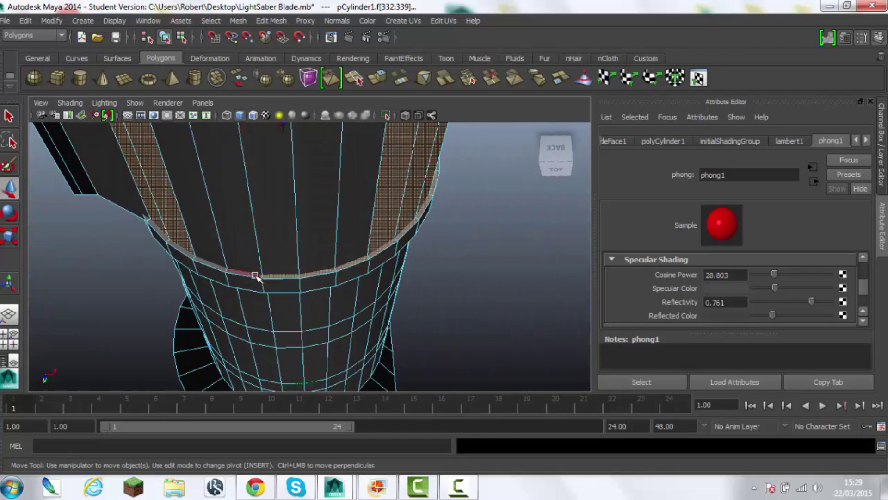
double_click(190, 222)
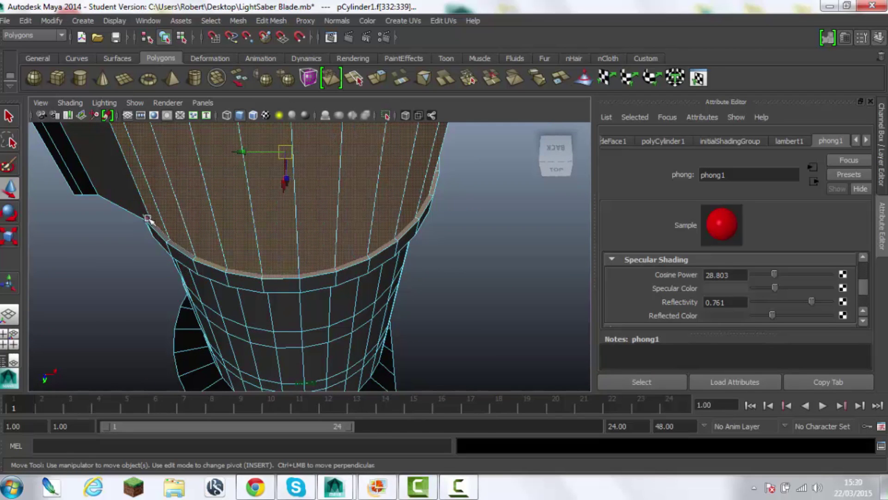
left_click_drag(184, 251, 289, 161, "alt")
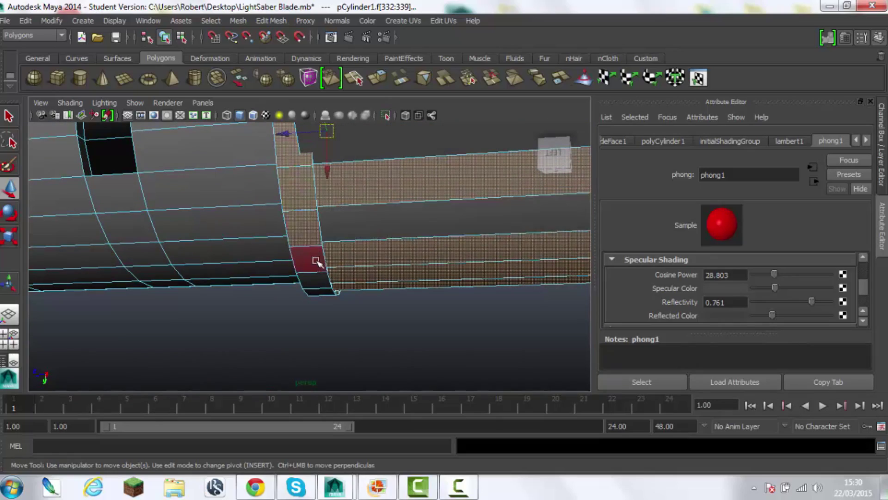
- Tumble around the cylinder to inspect the selected hilt ring faces from all sides
mouse_move(317, 297)
left_mouse_down("alt")
mouse_move(347, 320)
mouse_move(332, 307)
mouse_move(317, 235)
left_mouse_up("alt")
mouse_move(330, 129)
left_mouse_down("alt")
mouse_move(297, 238)
mouse_move(278, 218)
mouse_move(234, 313)
mouse_move(331, 277)
mouse_move(188, 268)
mouse_move(306, 254)
left_mouse_up("alt")
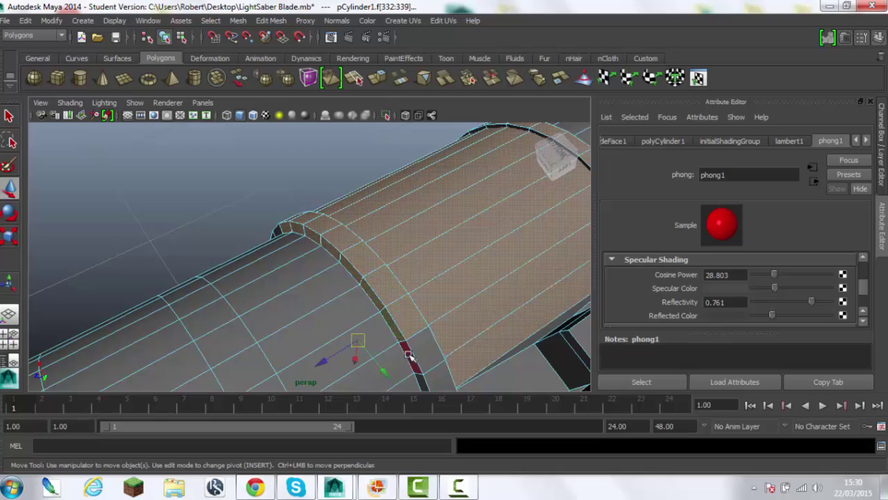
left_click_drag(409, 355, 360, 218, "alt")
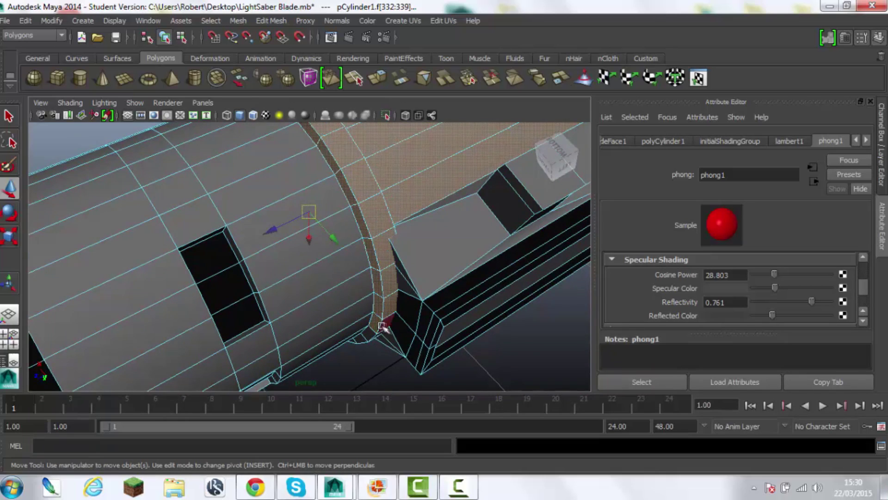
left_click_drag(382, 327, 373, 242, "alt")
left_click_drag(314, 313, 290, 286, "alt")
left_click_drag(145, 215, 243, 207, "alt")
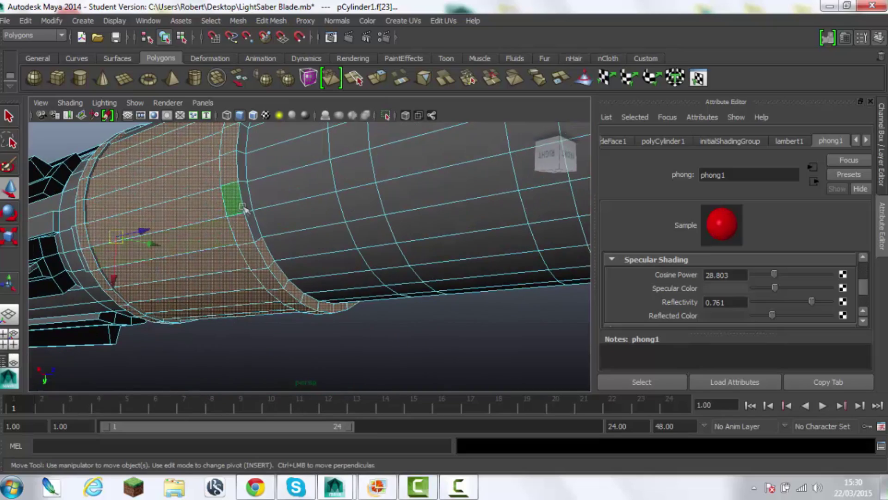
left_click_drag(243, 171, 235, 226, "alt")
left_click_drag(219, 172, 297, 273, "alt")
left_click_drag(314, 171, 265, 231, "alt")
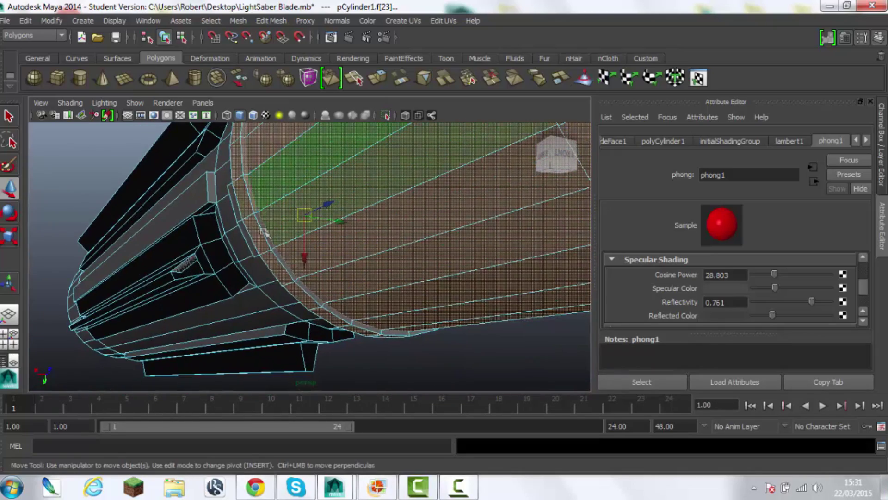
mouse_move(433, 359)
left_mouse_down("alt")
mouse_move(397, 317)
mouse_move(410, 332)
left_mouse_up("alt")
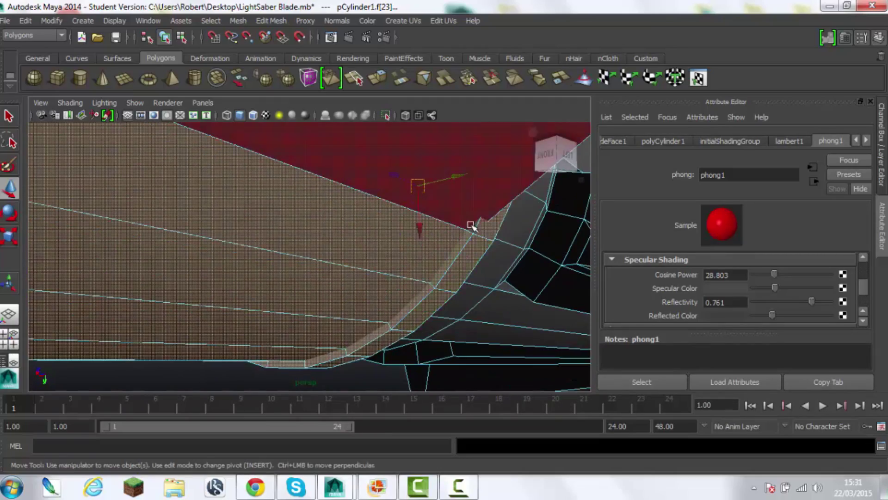
mouse_move(470, 226)
left_mouse_down("alt")
mouse_move(254, 259)
mouse_move(305, 266)
left_mouse_up("alt")
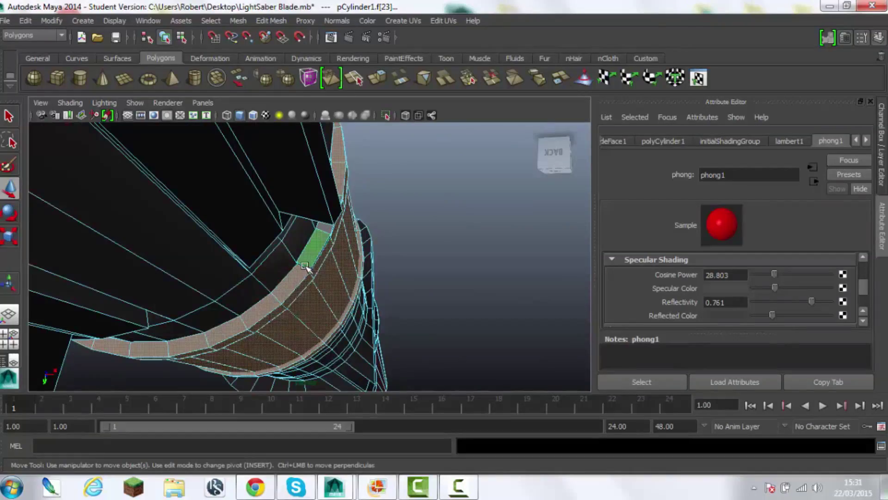
- Assign the existing phong2 material to the selected ring faces
scroll(305, 266, "up", 3)
scroll(265, 283, "up", 2)
scroll(239, 206, "down", 3)
scroll(327, 232, "down", 2)
left_click_drag(327, 233, 323, 241, "alt")
middle_click_drag(324, 240, 355, 287, "alt")
scroll(355, 287, "down", 3)
scroll(353, 226, "down", 3)
mouse_move(353, 226)
right_mouse_down()
mouse_move(398, 477)
mouse_move(424, 477)
right_mouse_up()
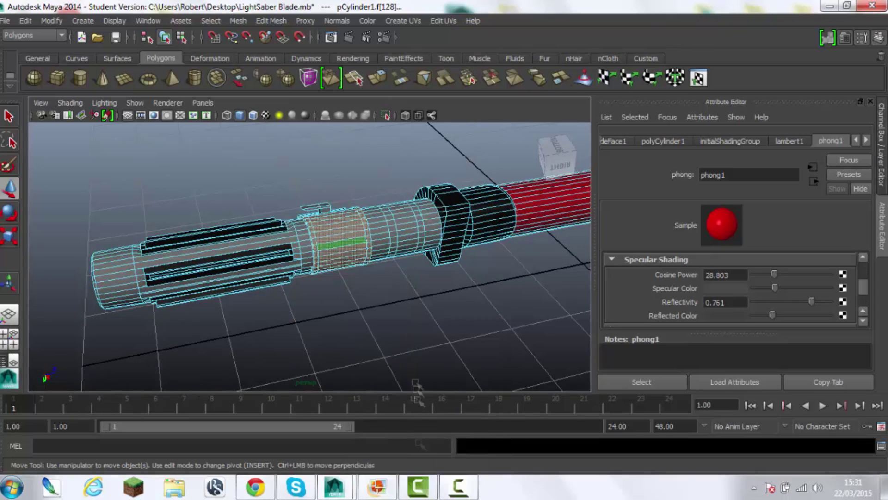
left_click(324, 185)
left_click_drag(323, 185, 341, 179, "alt")
scroll(293, 218, "up", 5)
scroll(258, 257, "up", 3)
- Assign an existing material to another hilt face, exit face mode, and glance at the reference photo
scroll(258, 257, "down", 2)
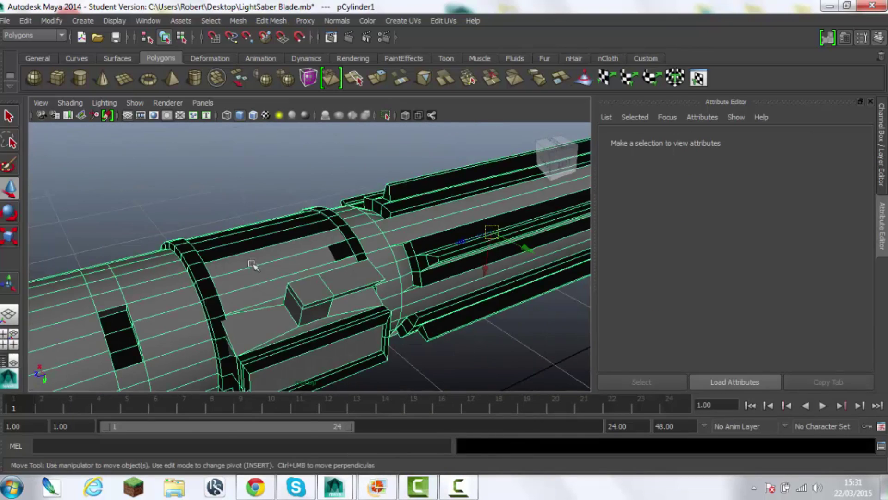
left_click(241, 257)
mouse_move(217, 190)
right_mouse_down()
mouse_move(228, 418)
mouse_move(298, 452)
right_mouse_up()
left_click(177, 211)
scroll(177, 210, "down", 3)
key("F8")
left_click_drag(177, 211, 208, 317, "alt")
left_click(375, 488)
left_click(375, 488)
- Assign a material to one more hilt face and bring the reference photo back up
left_click_drag(228, 323, 363, 341, "alt")
right_click_drag(238, 258, 297, 226)
left_click(267, 277)
right_click_drag(267, 277, 317, 209)
scroll(284, 349, "down", 5)
left_click(284, 350)
mouse_move(284, 349)
left_mouse_down("alt")
mouse_move(383, 264)
mouse_move(342, 245)
mouse_move(391, 331)
mouse_move(407, 287)
mouse_move(317, 257)
left_mouse_up("alt")
left_click(375, 488)
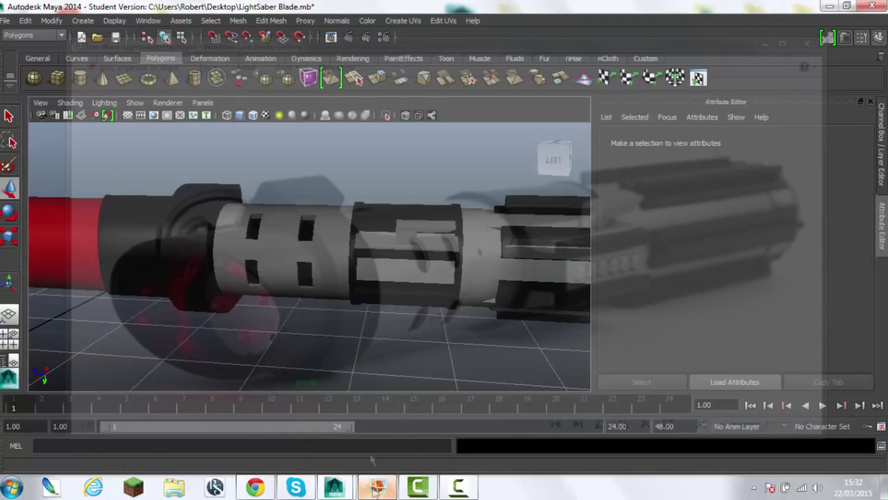
- Close the reference photo, select and zoom on the lightsaber, then deselect everything
scroll(335, 264, "up", 5)
left_click(335, 264)
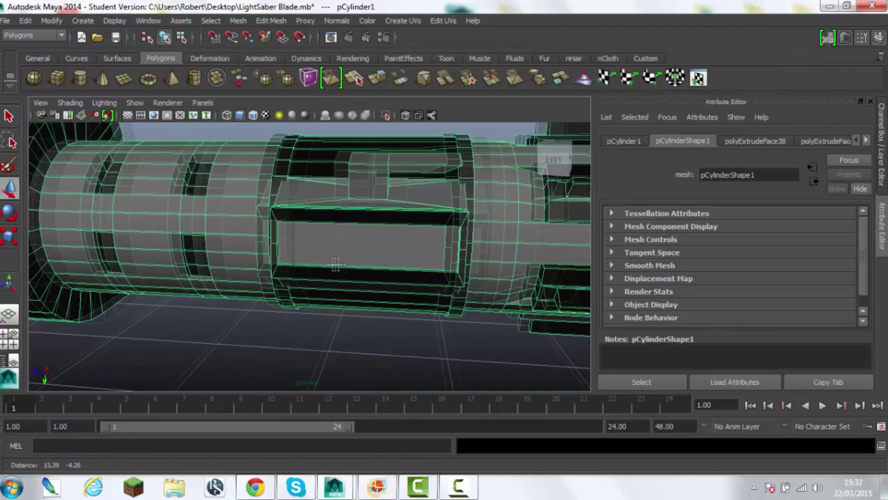
scroll(335, 264, "down", 8)
left_click(291, 311)
left_click(324, 254)
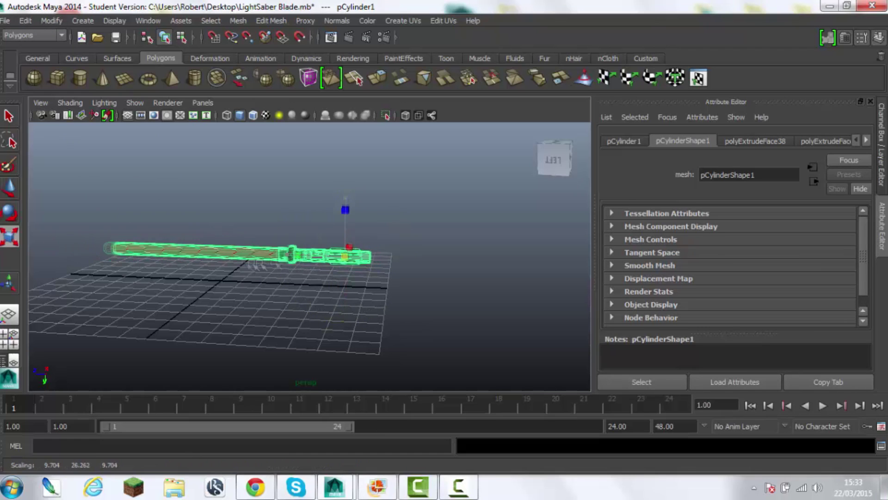
scroll(331, 287, "up", 5)
scroll(228, 296, "down", 6)
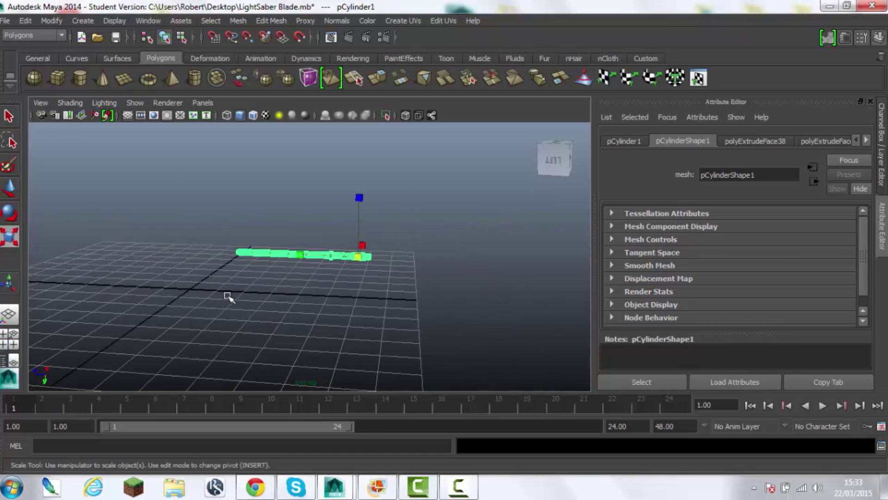
left_click(183, 318)
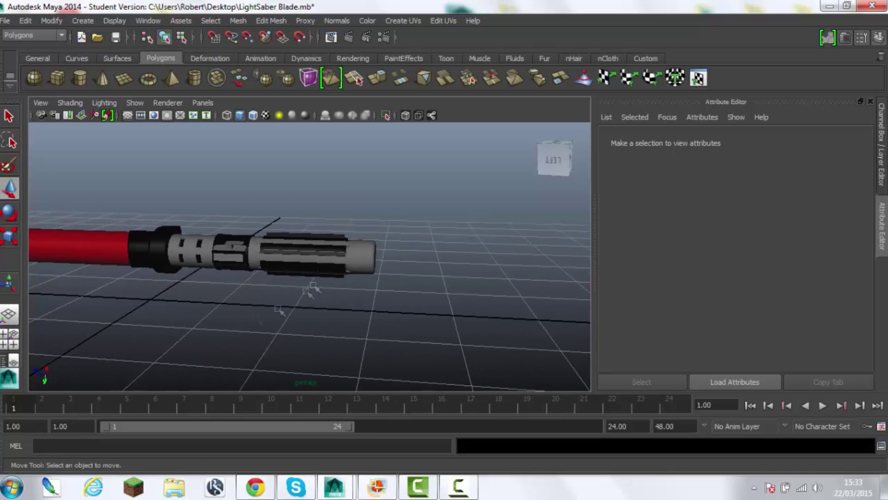
- Toggle the hilt's selection and tumble to a side-on view of it
scroll(282, 305, "up", 3)
left_click(247, 321)
scroll(247, 320, "down", 6)
left_click(248, 321)
scroll(247, 321, "up", 5)
mouse_move(248, 321)
left_mouse_down("alt")
mouse_move(268, 313)
mouse_move(259, 296)
left_mouse_up("alt")
scroll(254, 277, "up", 5)
- Assign an existing material to the groove strip faces, return to object mode, and render the frame
right_click_drag(288, 224, 342, 228)
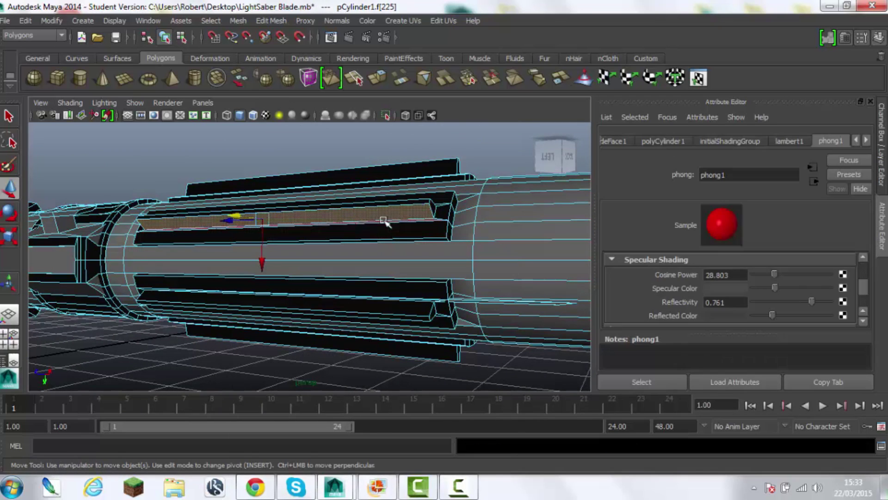
right_click_drag(317, 257, 365, 418)
left_click(329, 407)
mouse_move(328, 407)
left_mouse_down("alt")
mouse_move(313, 359)
mouse_move(289, 375)
left_mouse_up("alt")
scroll(228, 271, "down", 3)
key("F8")
scroll(207, 333, "down", 3)
scroll(290, 337, "down", 3)
scroll(324, 319, "down", 1)
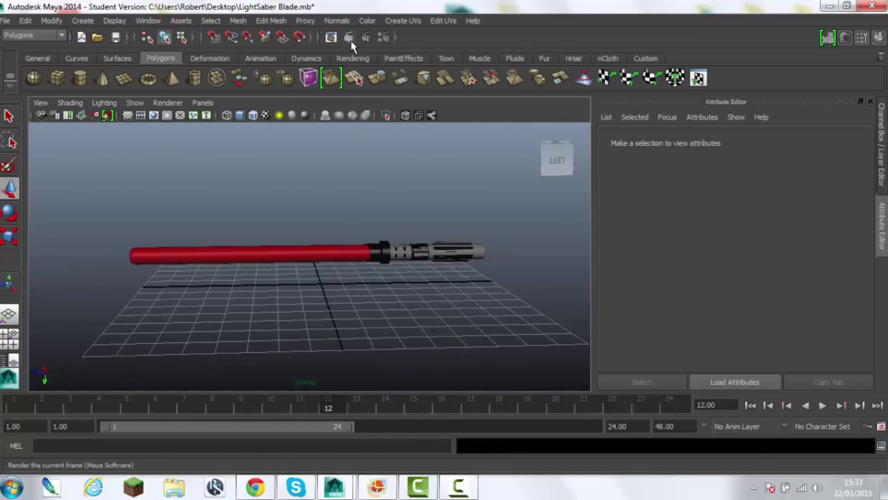
left_click(351, 43)
- Select the lightsaber and set its Rotate X to 90 in the Channel Box
left_click(739, 27)
mouse_move(323, 278)
left_mouse_down("alt")
mouse_move(284, 315)
mouse_move(353, 274)
mouse_move(341, 274)
mouse_move(369, 277)
mouse_move(365, 266)
left_mouse_up("alt")
left_click(353, 264)
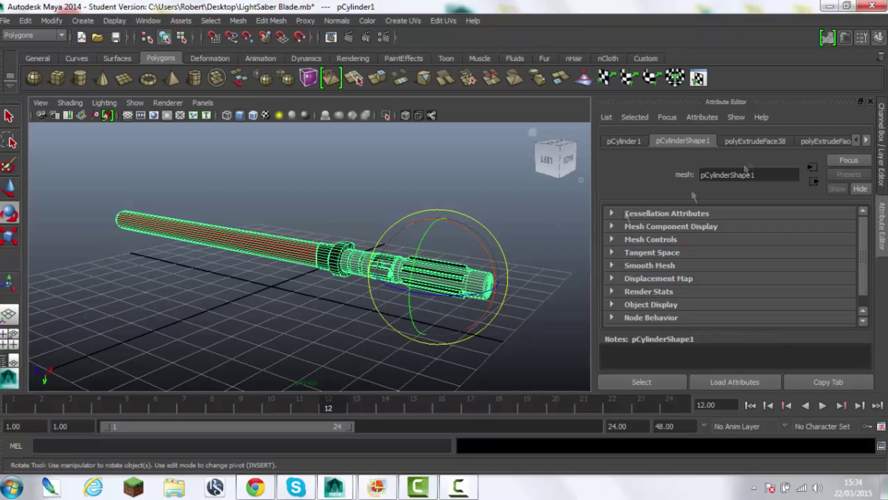
left_click(881, 143)
key("ctrl+z")
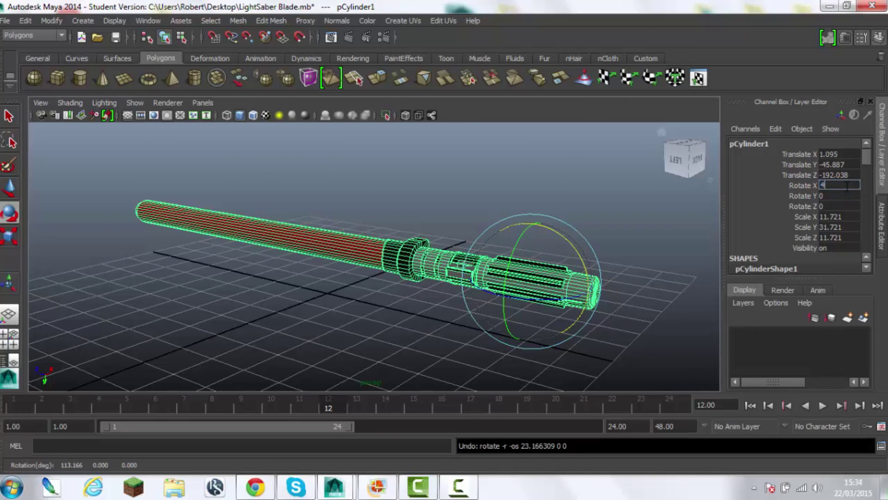
type("5")
key("Return")
key("Delete")
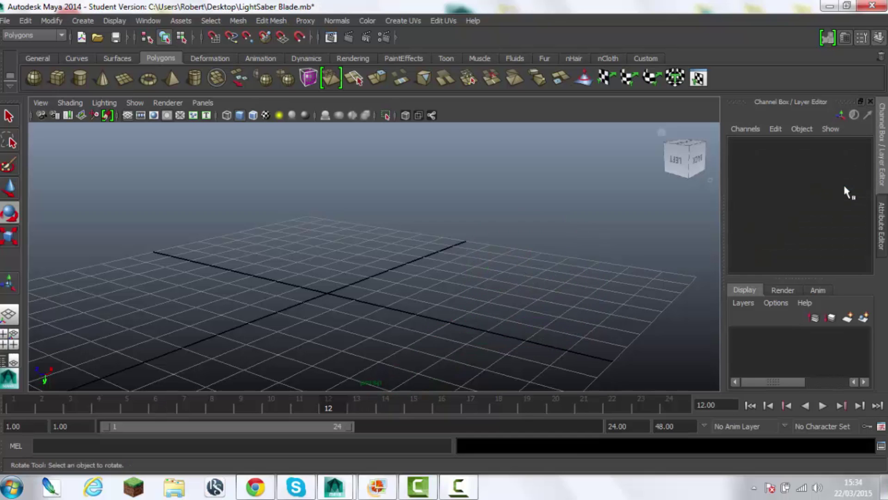
key("ctrl+z")
key("Return")
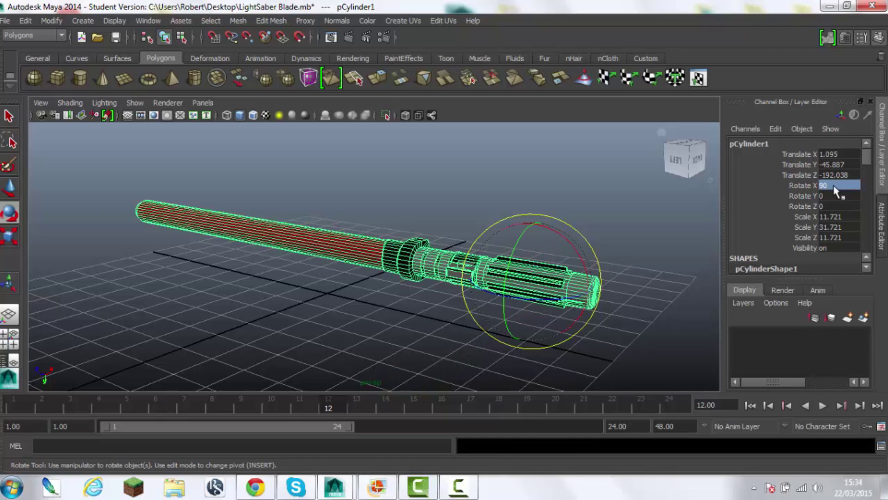
- Tilt the lightsaber further upward with the rotate manipulator and inspect it
mouse_move(567, 256)
left_mouse_down()
mouse_move(584, 265)
mouse_move(573, 238)
left_mouse_up()
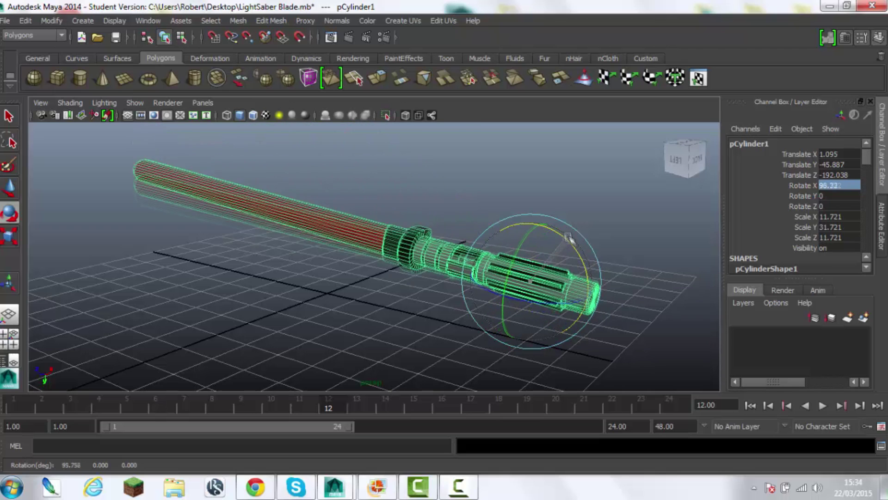
left_click(303, 293)
mouse_move(303, 294)
left_mouse_down("alt")
mouse_move(327, 277)
mouse_move(430, 269)
left_mouse_up("alt")
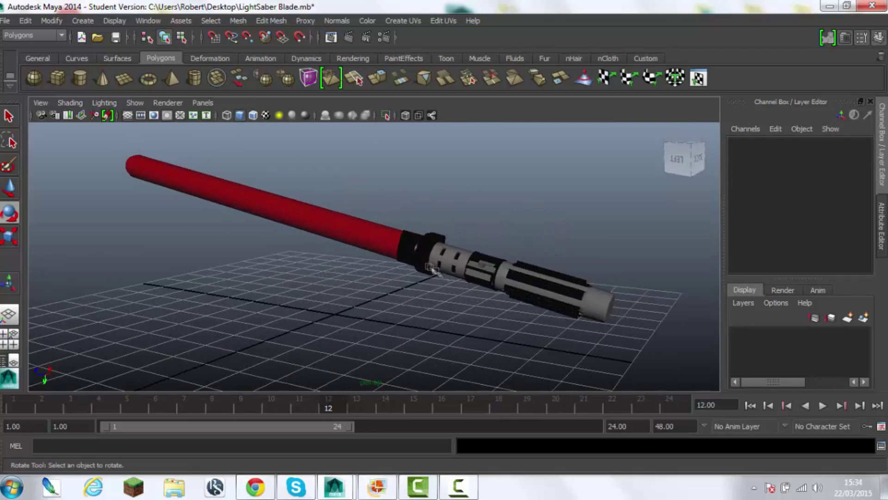
- Save the scene as RedLightsaber.mb on the Desktop
left_click(5, 20)
left_click(21, 75)
type("RedLightsaber")
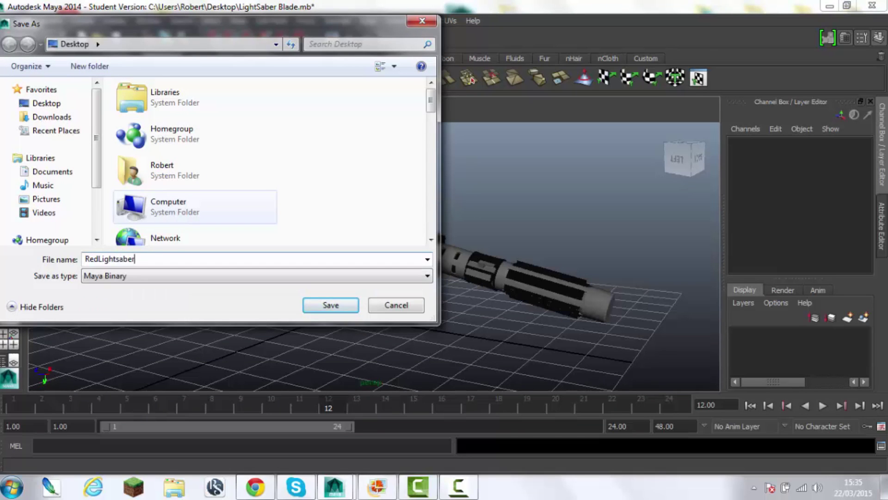
key("Return")
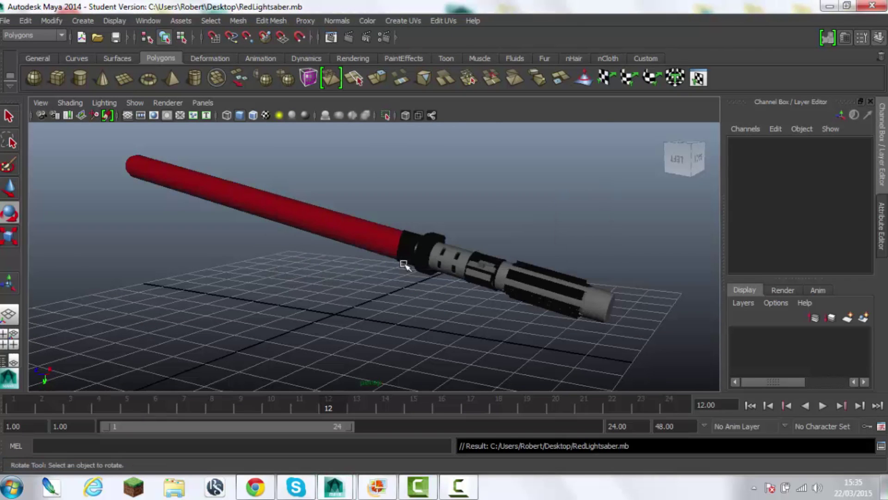